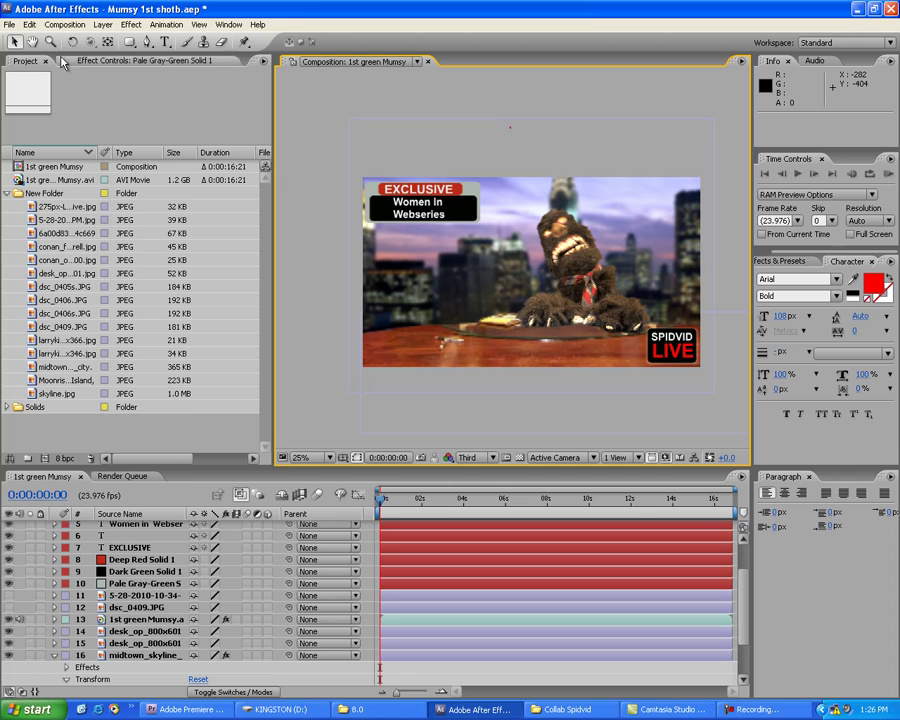
Import "2nd green Mumsy venusspa VFX.avi" from the Collab Spidvid folder and place it as the top layer of the 1st green Mumsy composition
click(8, 25)
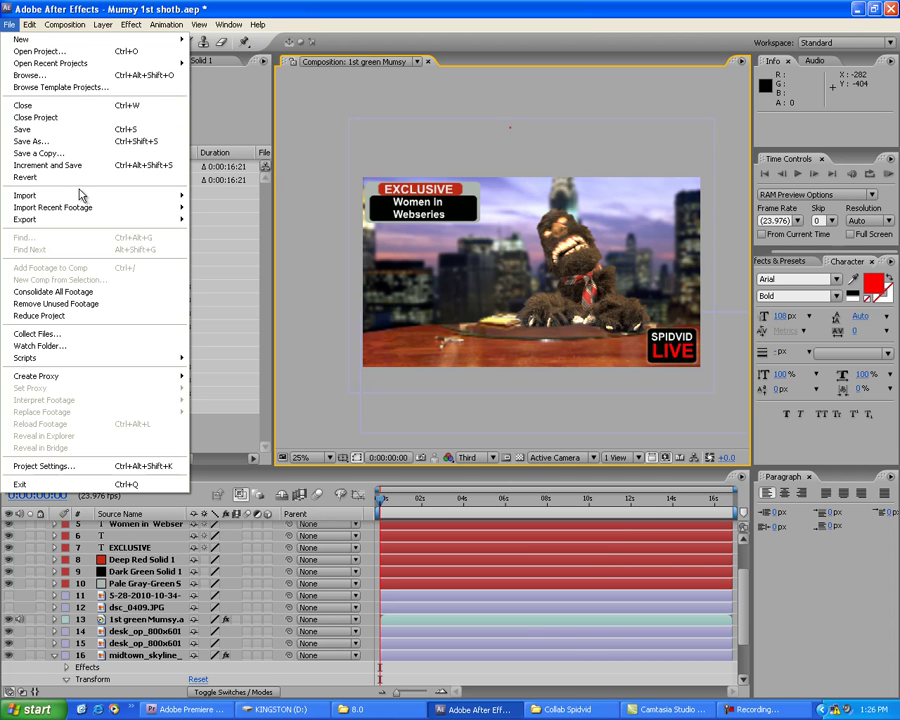
mouse_move(124, 196)
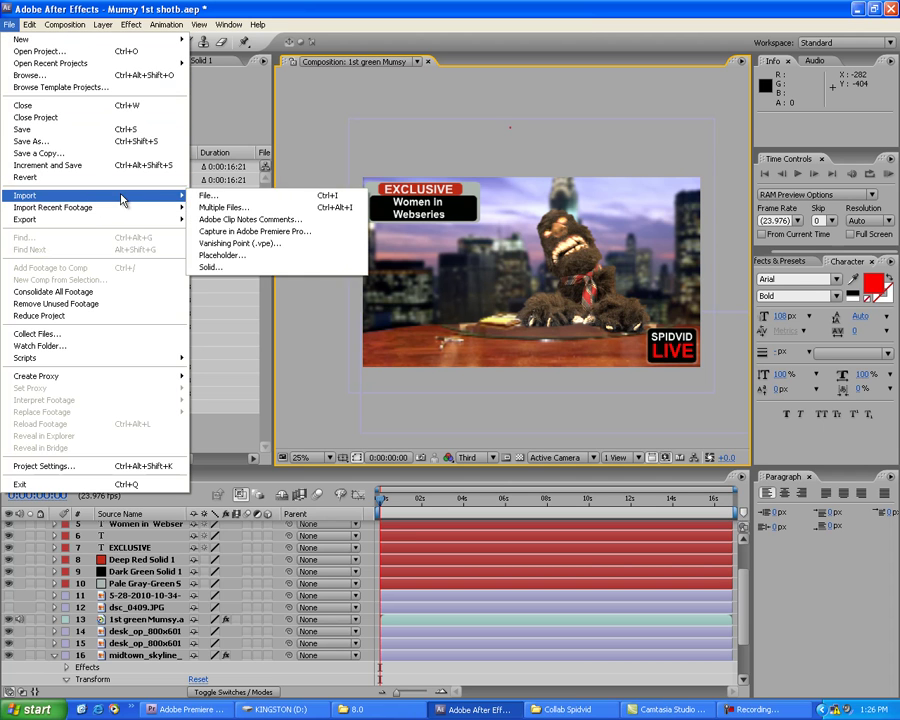
click(262, 195)
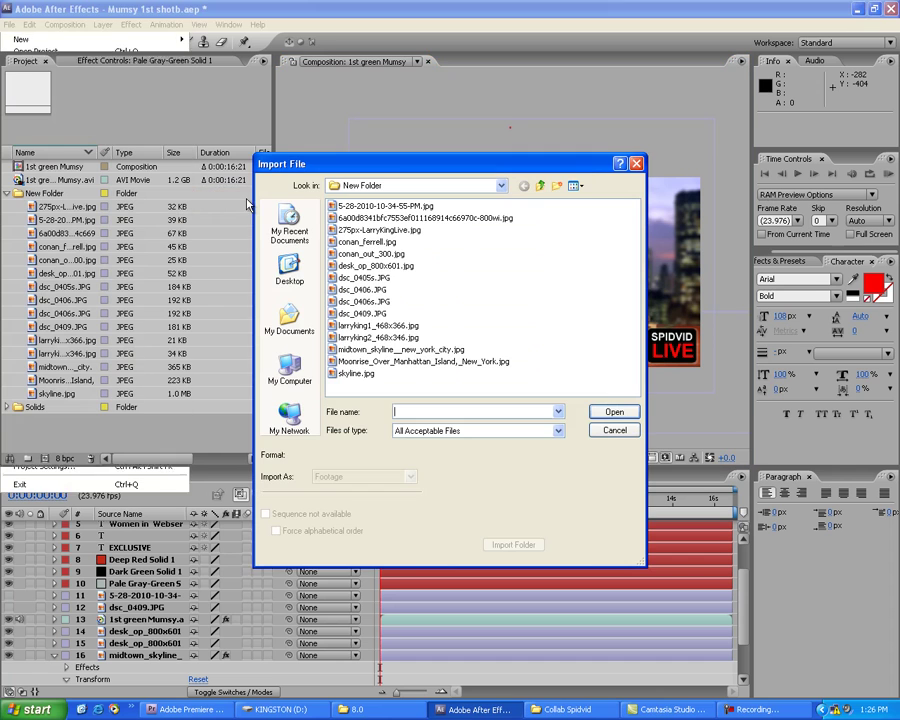
click(541, 188)
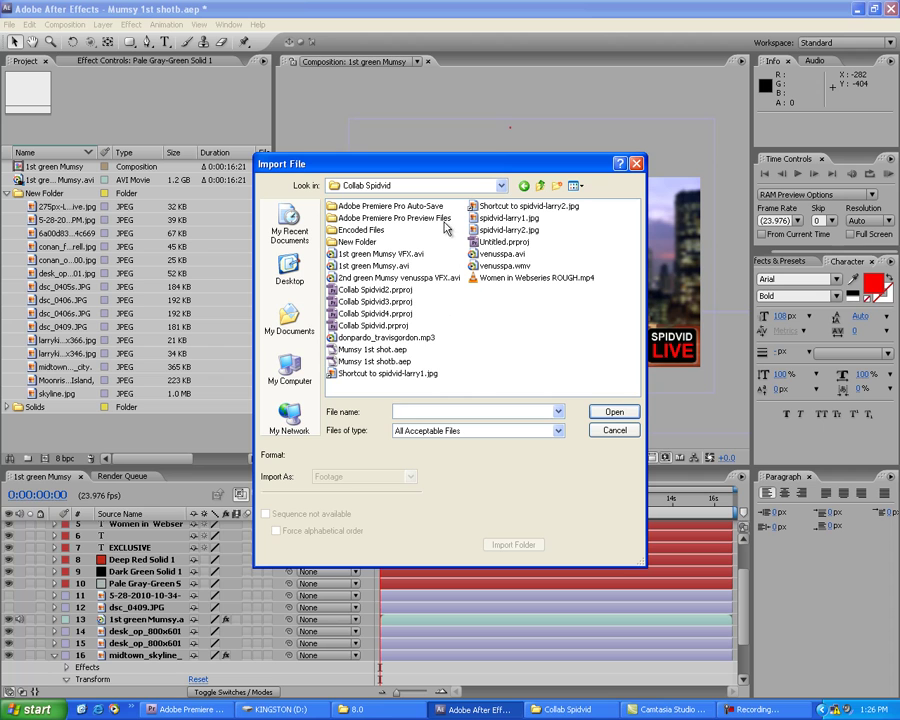
double_click(409, 287)
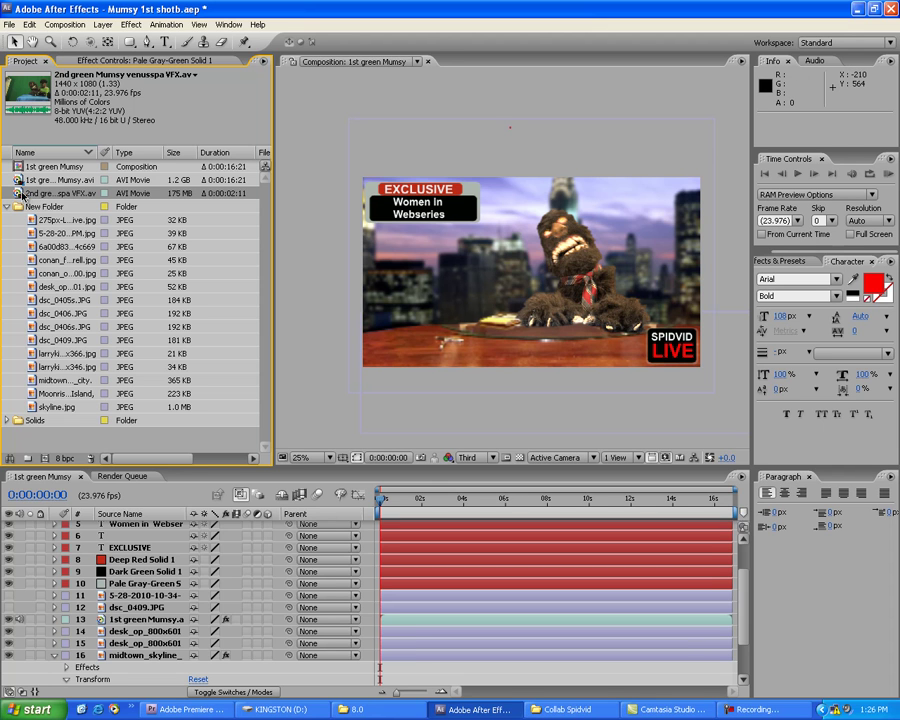
drag(18, 193, 92, 526)
Move the current time to 0:00:00:20 and trim the work area to the length of the 2nd green Mumsy clip
drag(406, 500, 404, 508)
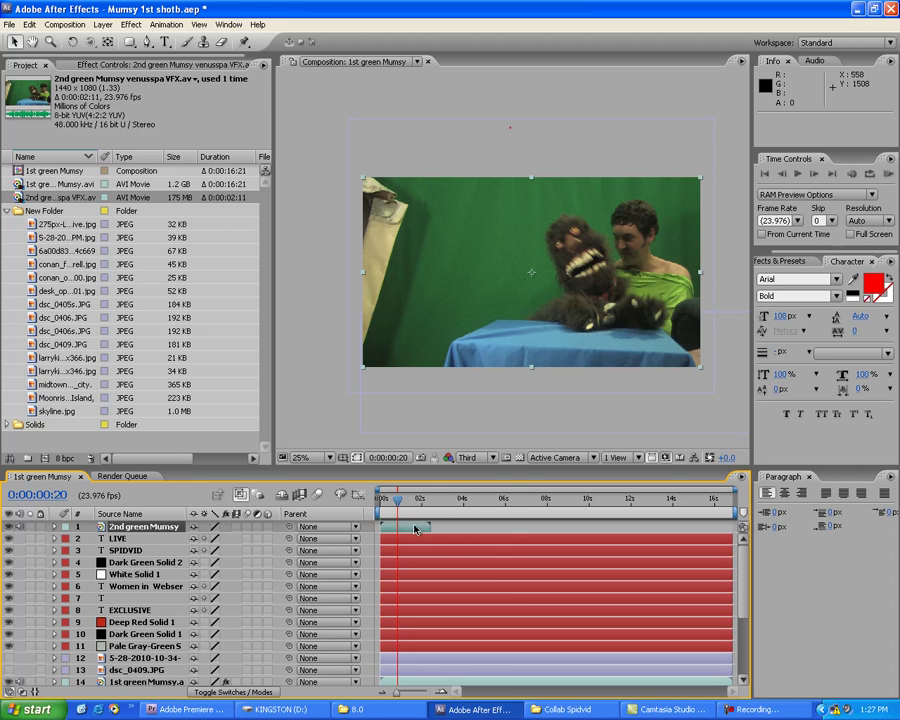
drag(737, 511, 681, 511)
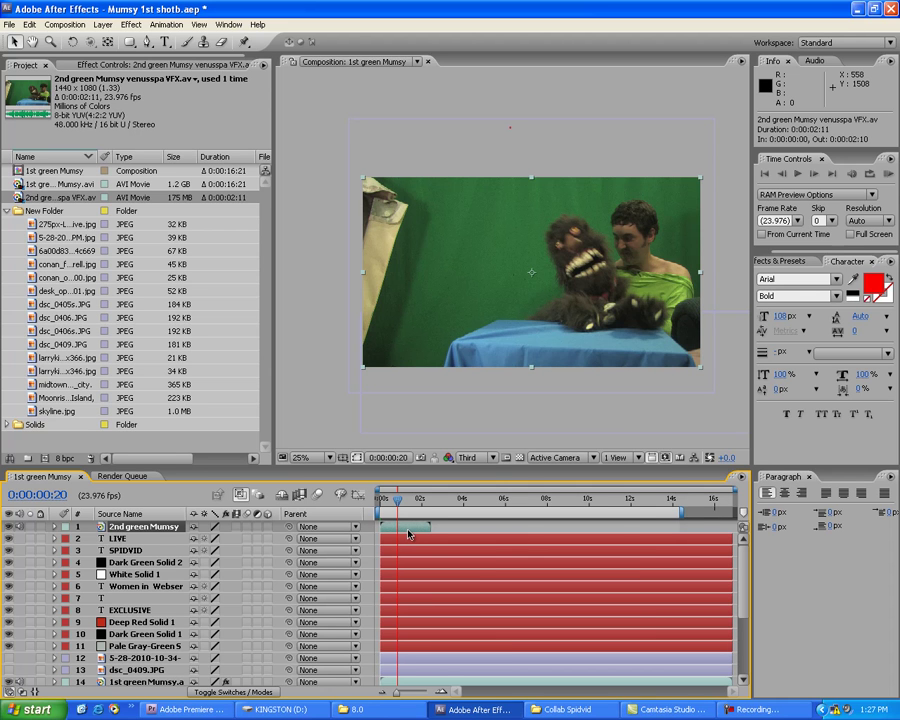
key(ctrl+alt+b)
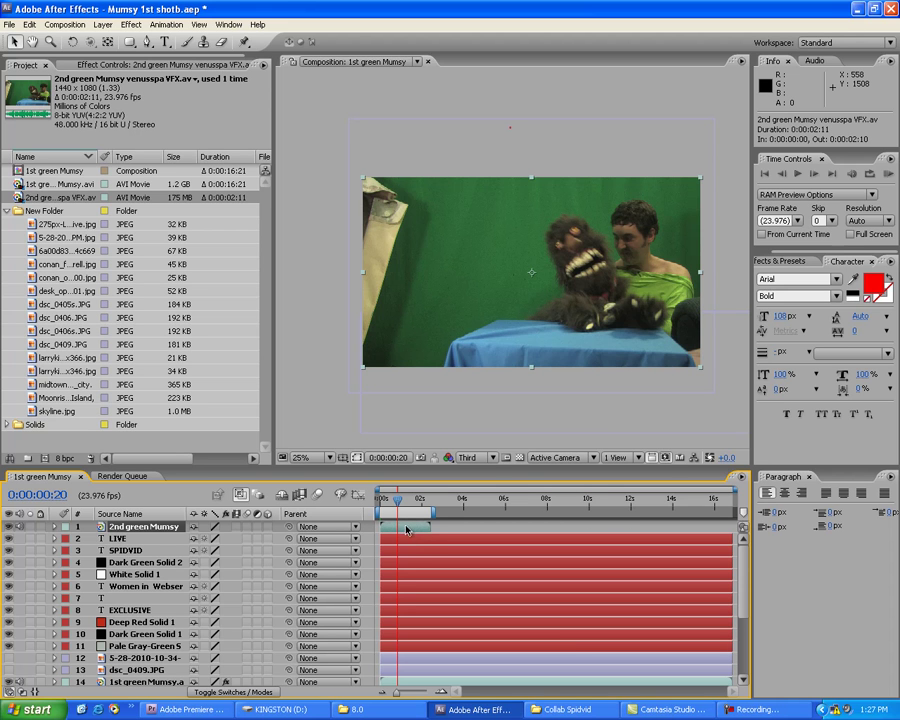
scroll(438, 437, down, 1)
scroll(438, 437, up, 2)
scroll(438, 437, down, 1)
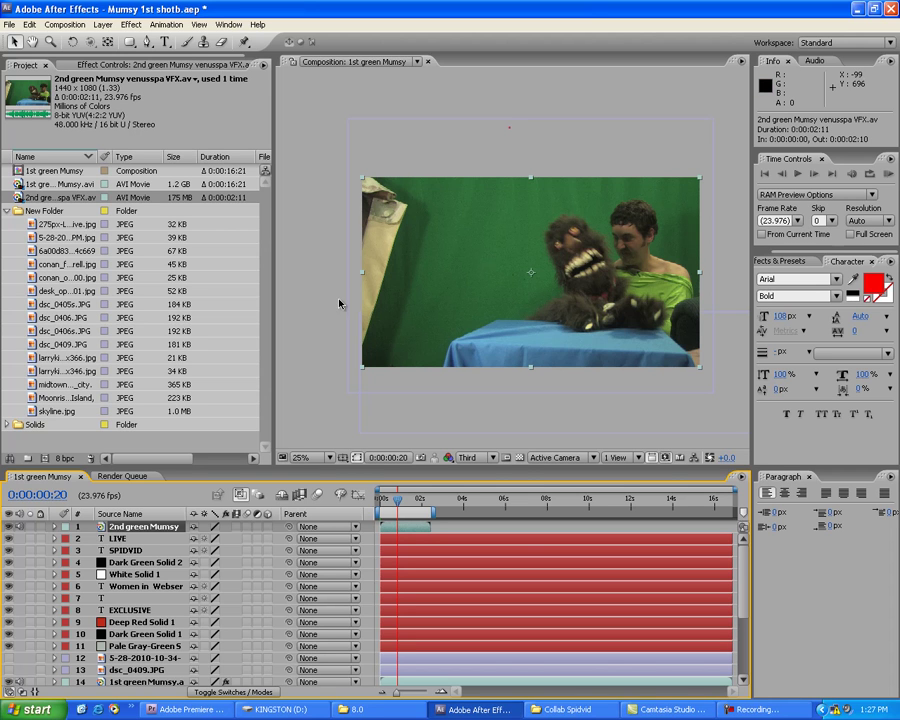
Apply the Keylight (1.2) effect to the 2nd green Mumsy layer and sample the green backdrop beside the man as the Screen Colour
click(140, 540)
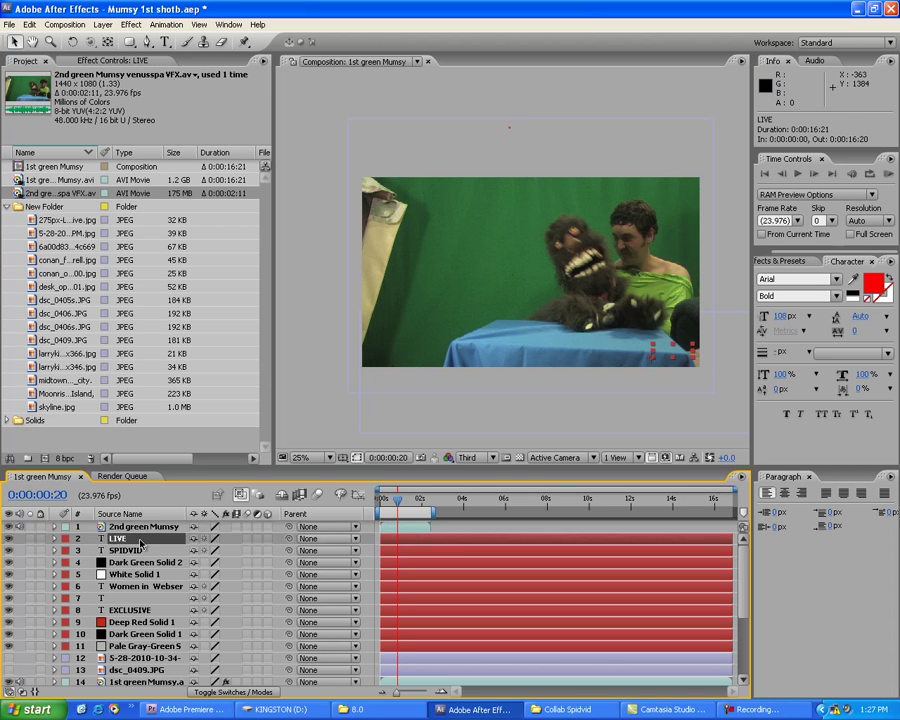
key(ctrl+Up)
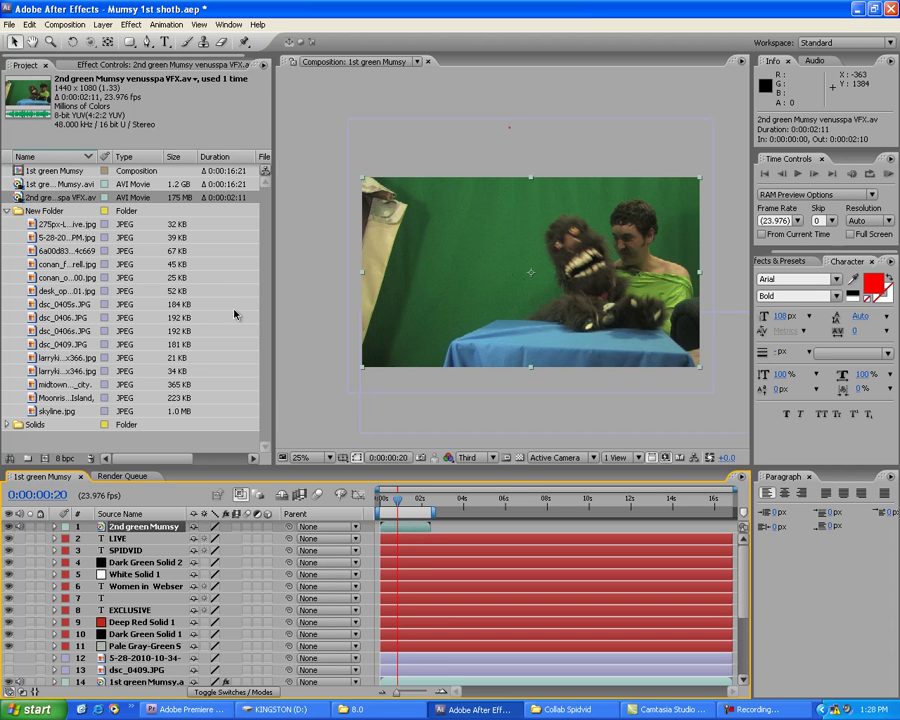
click(129, 25)
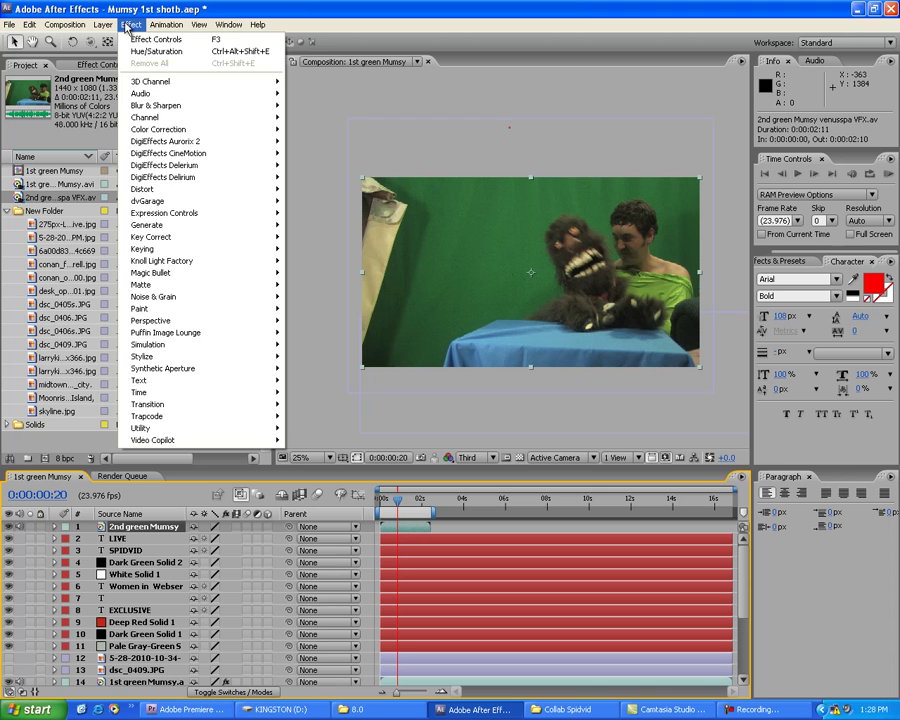
mouse_move(265, 250)
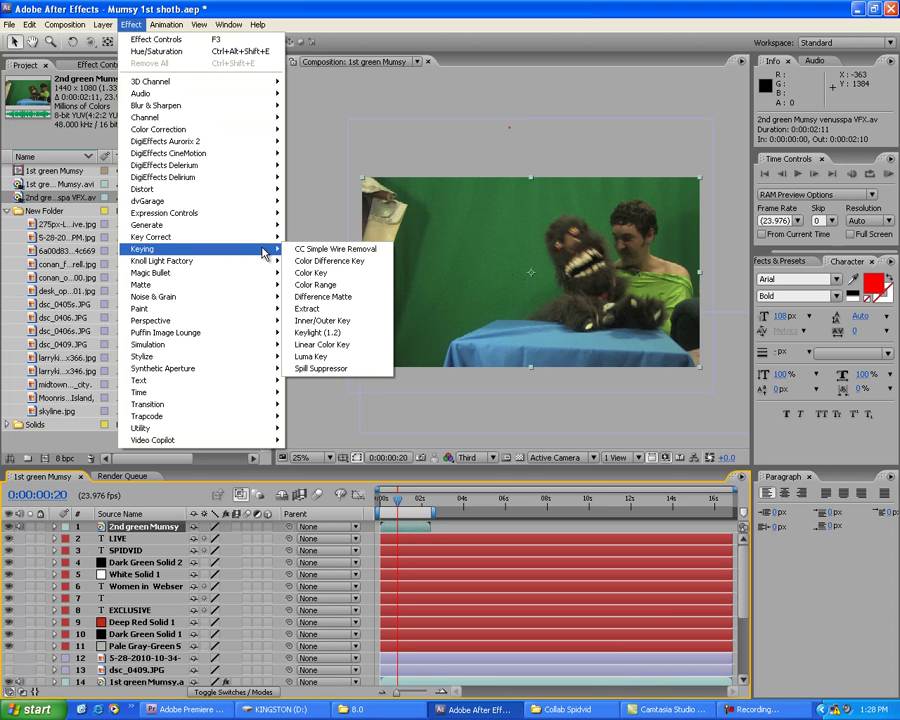
click(347, 337)
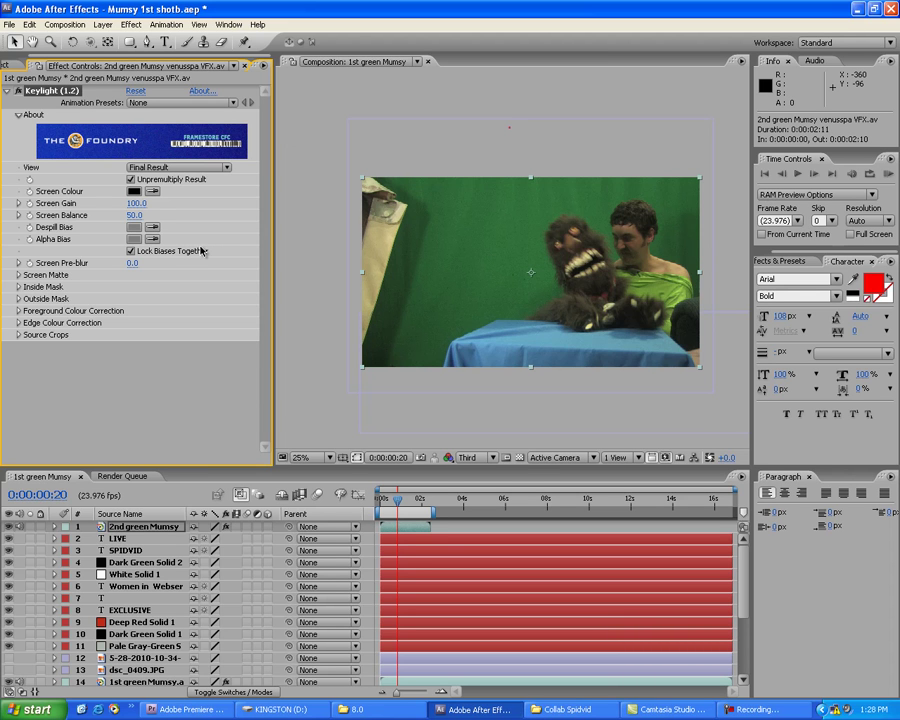
click(153, 192)
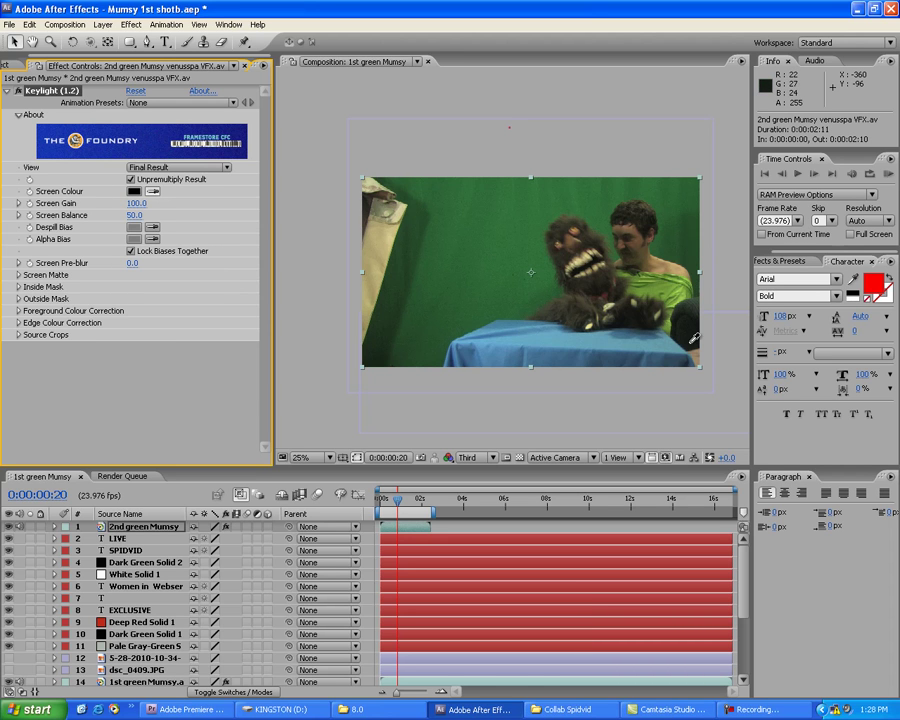
click(686, 261)
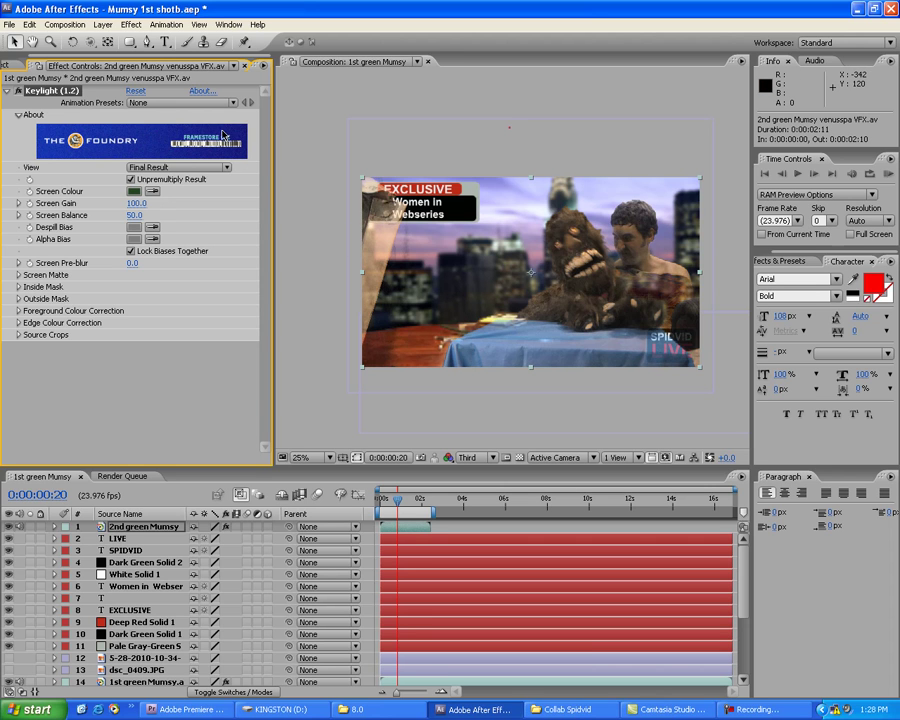
Switch Keylight's view to Screen Matte and expand its Screen Matte settings
click(228, 168)
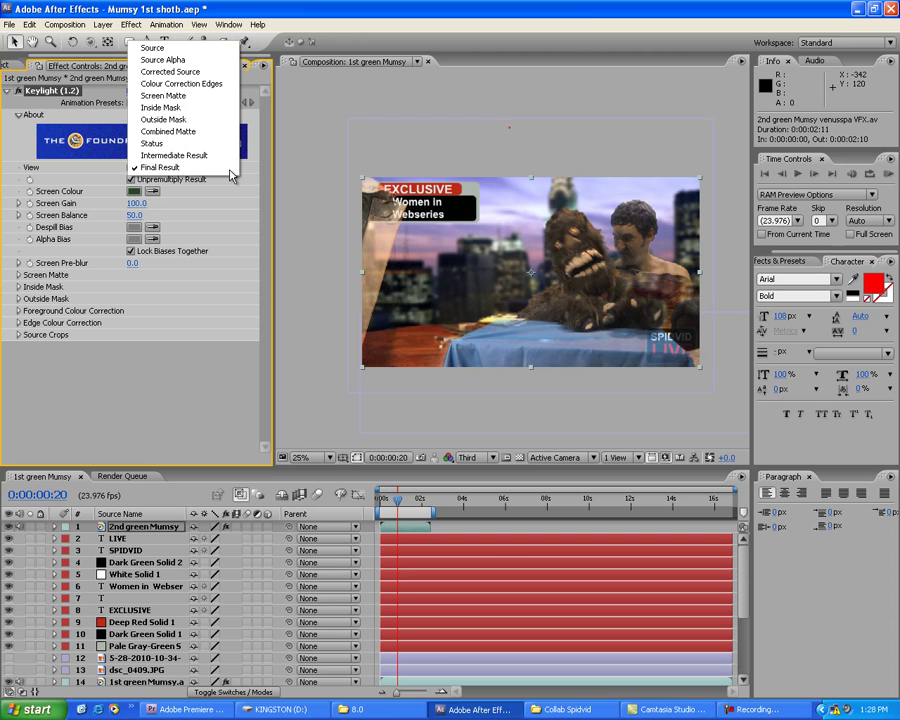
click(229, 168)
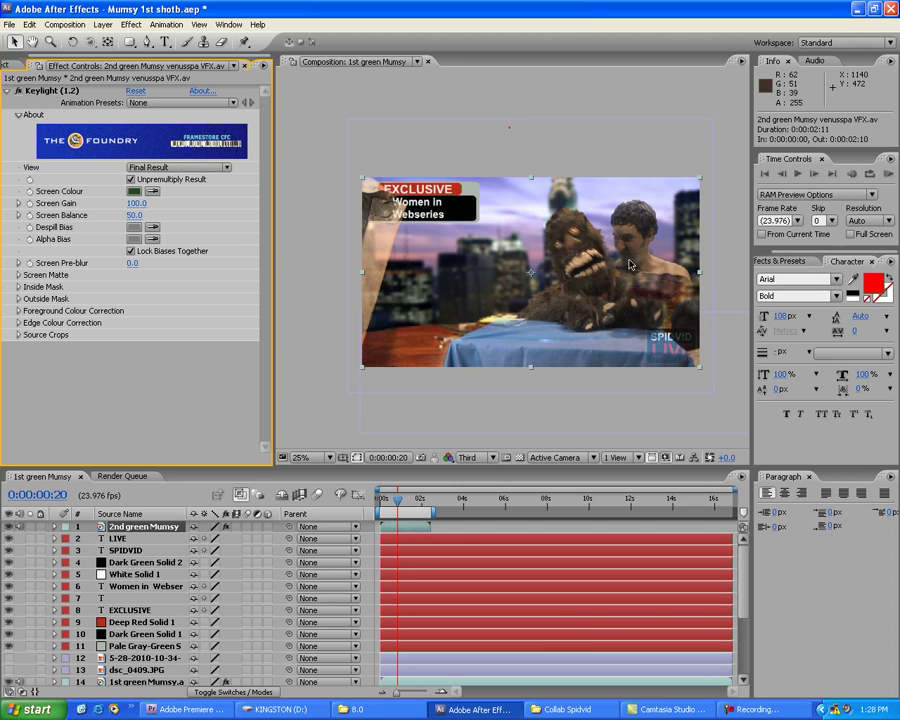
click(228, 168)
click(218, 95)
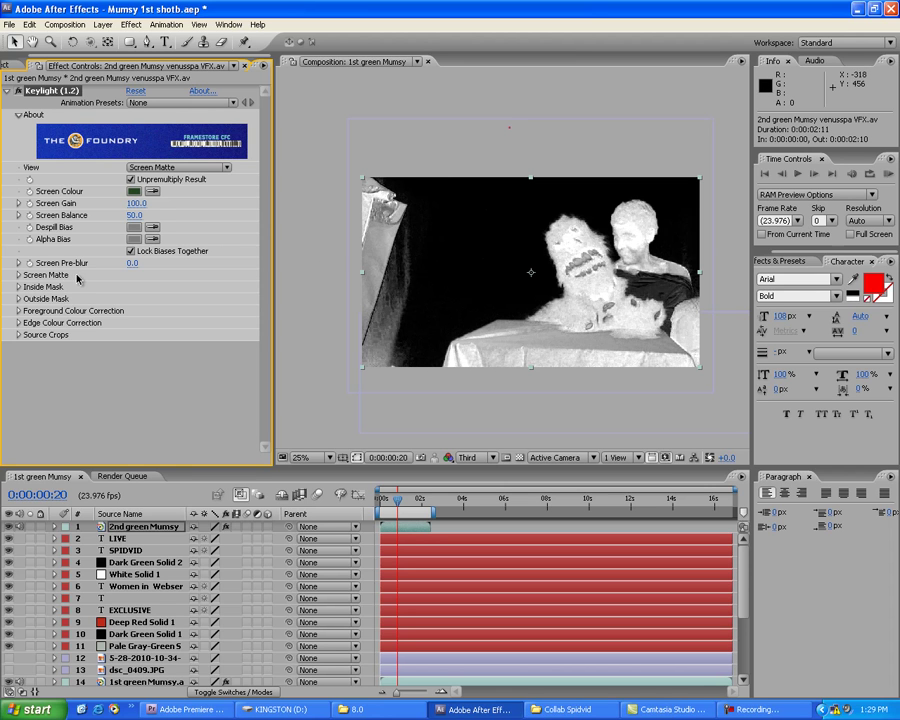
click(18, 275)
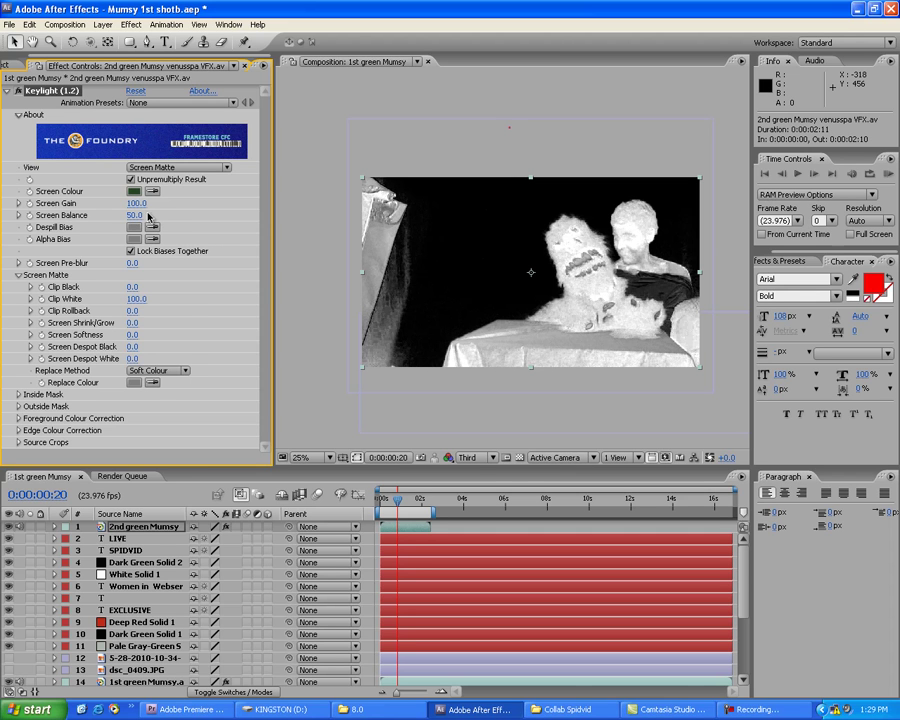
Set Keylight's Screen Balance to 69
mouse_move(148, 216)
mouse_down()
mouse_move(136, 215)
mouse_move(153, 214)
mouse_up()
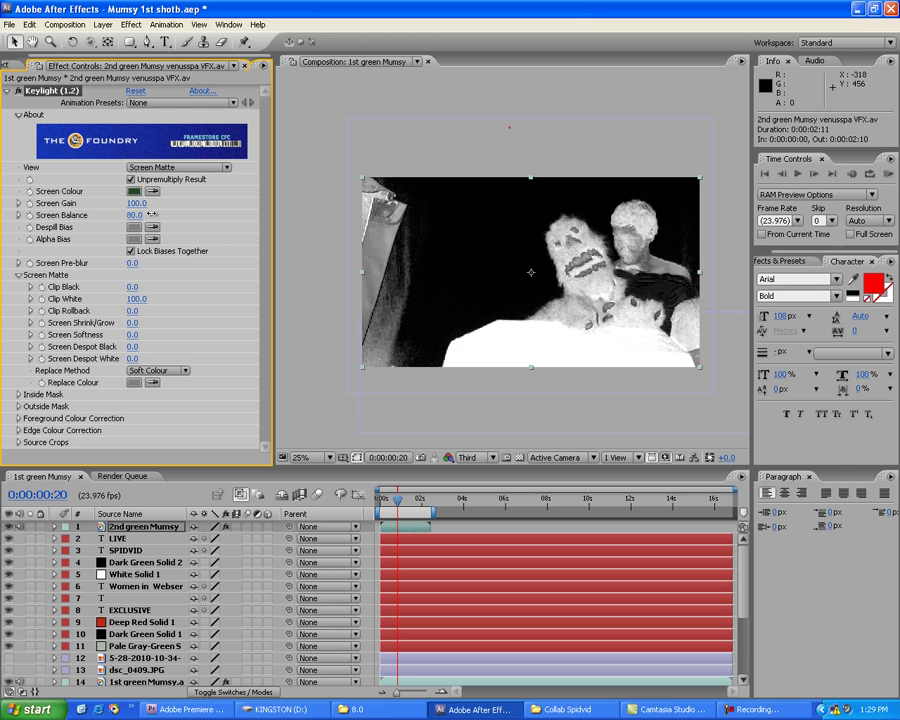
drag(151, 214, 118, 209)
key(ctrl+z)
drag(107, 209, 138, 209)
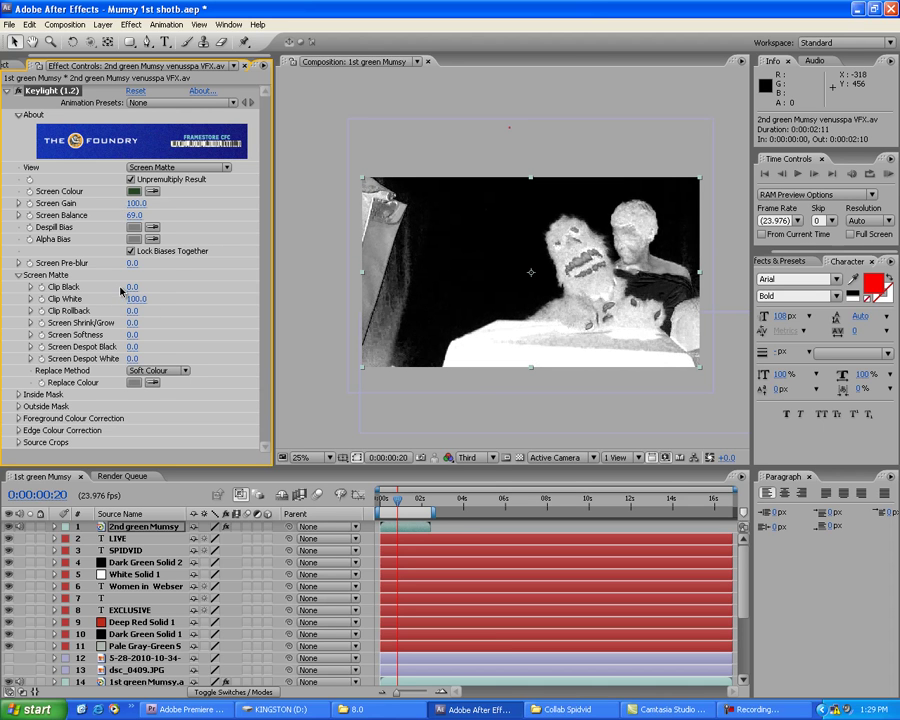
Set Clip White to 31 and Clip Black to 8, and return Keylight's view to Final Result
drag(136, 299, 93, 299)
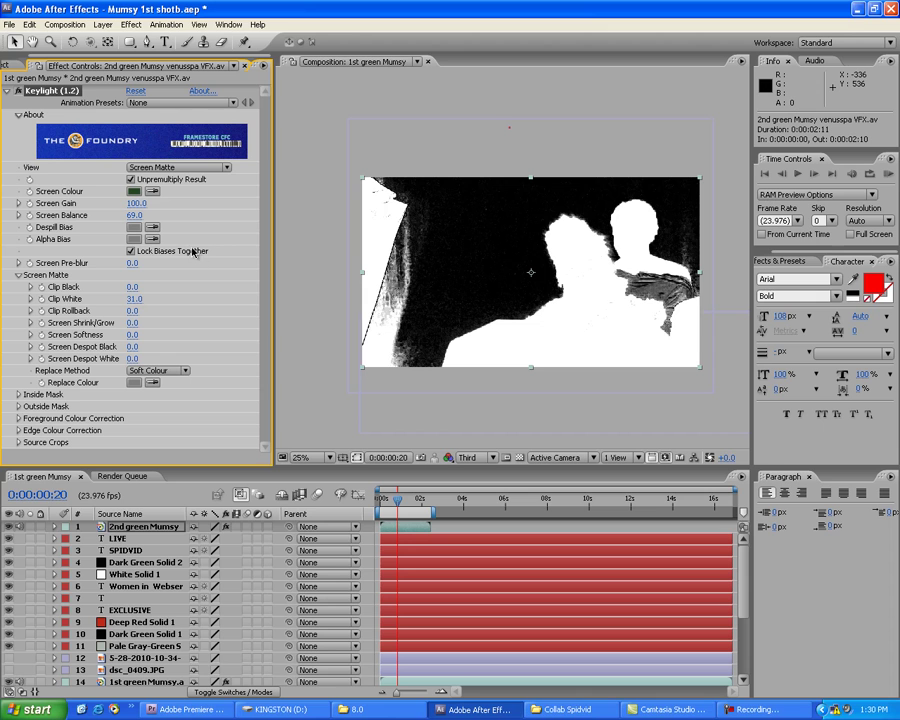
drag(130, 287, 133, 287)
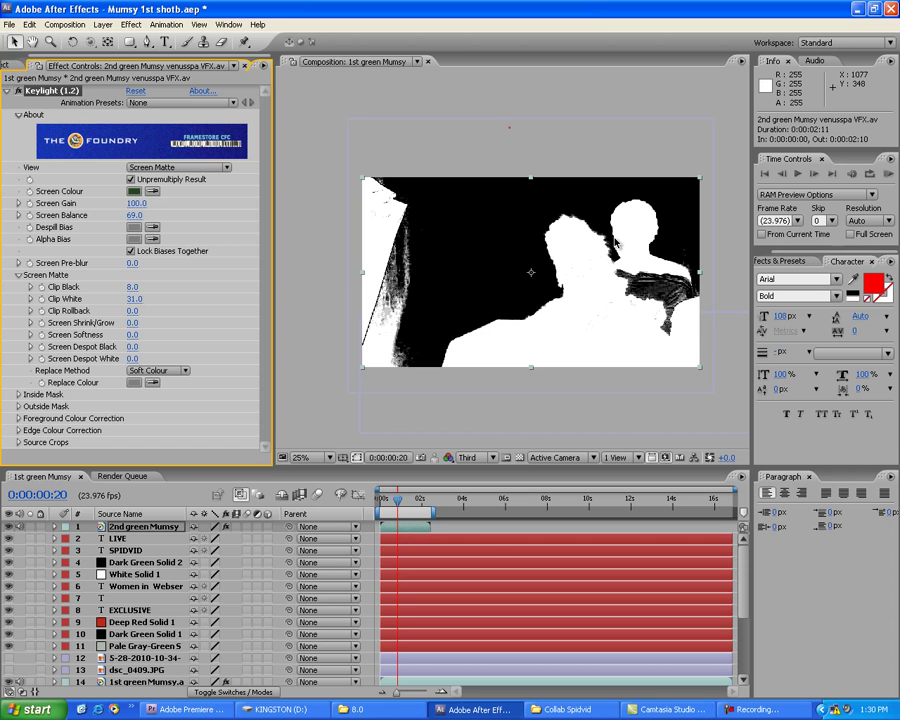
click(227, 168)
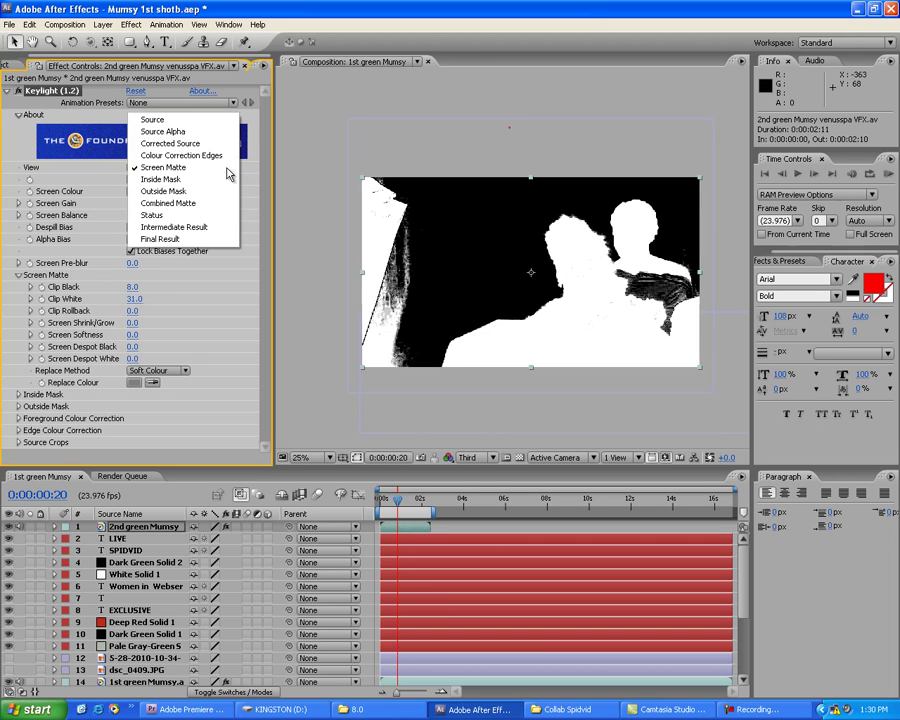
click(230, 237)
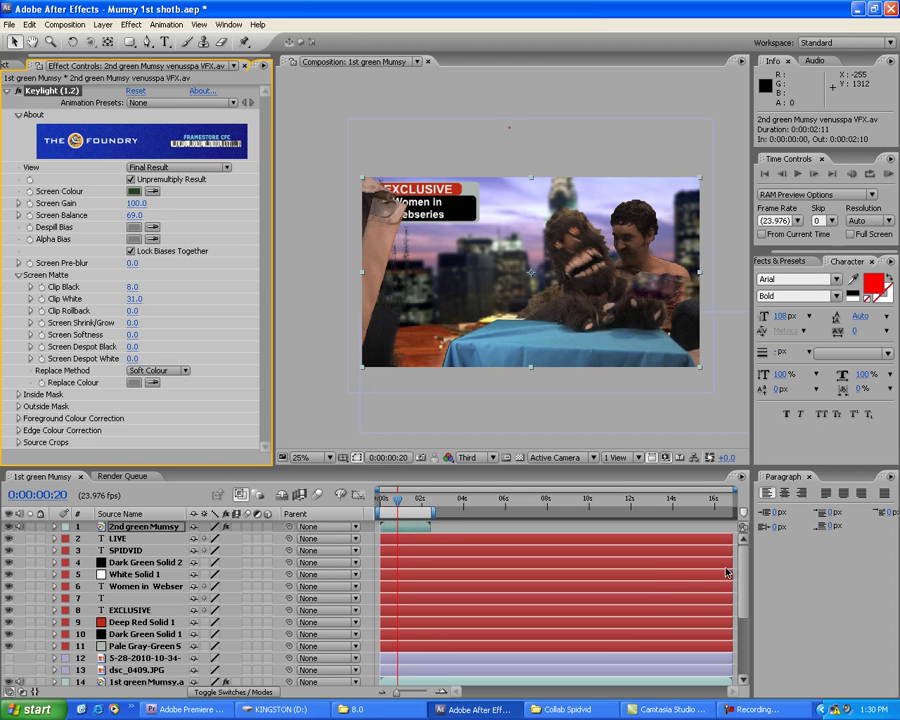
Hide the video of the 1st green Mumsy.avi layer
scroll(745, 571, down, 1)
scroll(745, 571, down, 6)
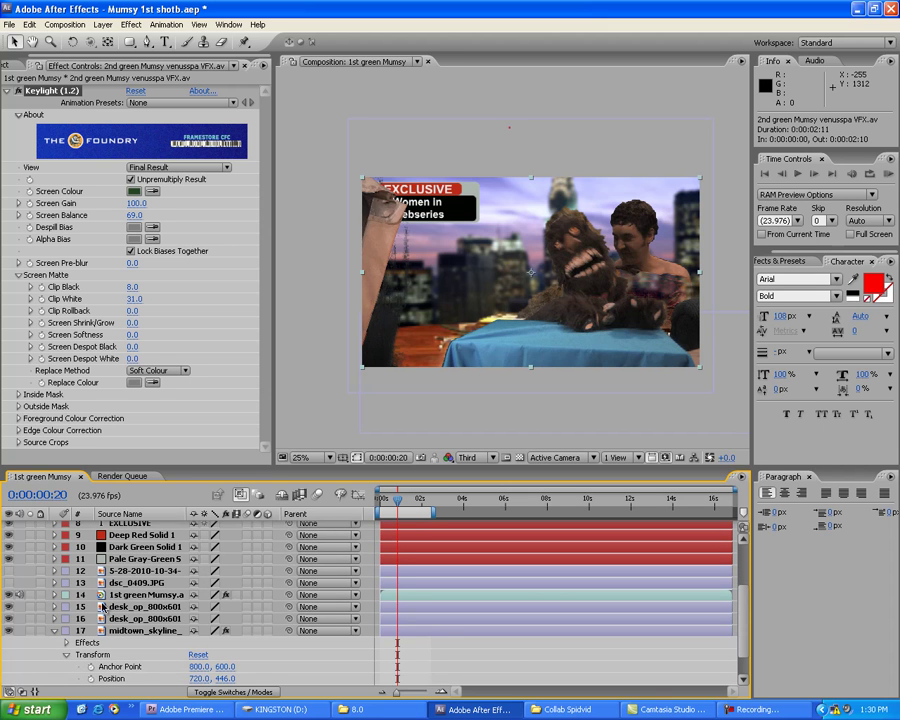
click(9, 596)
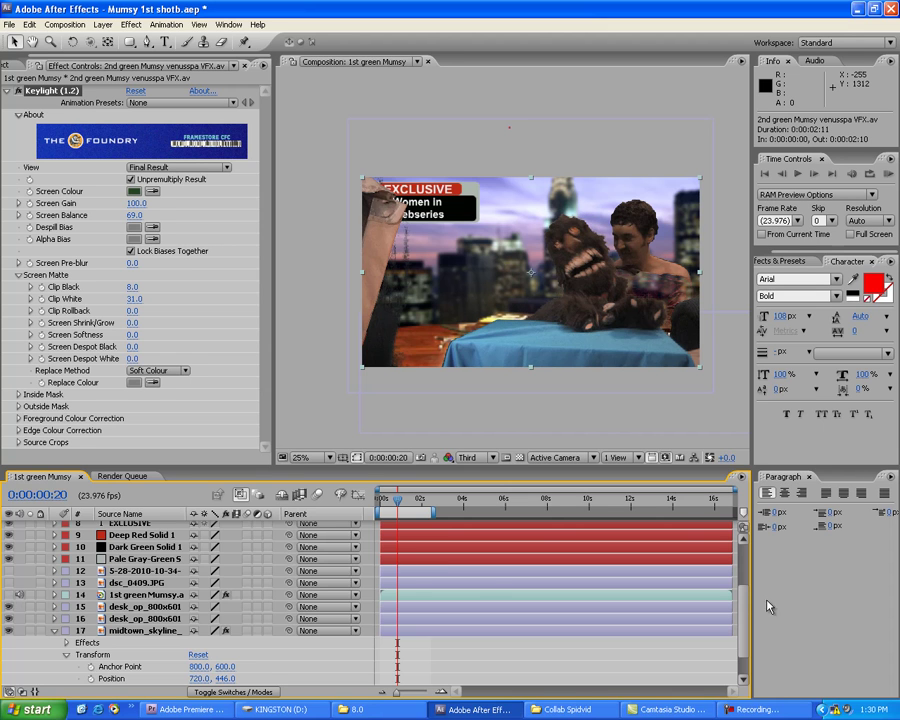
click(522, 426)
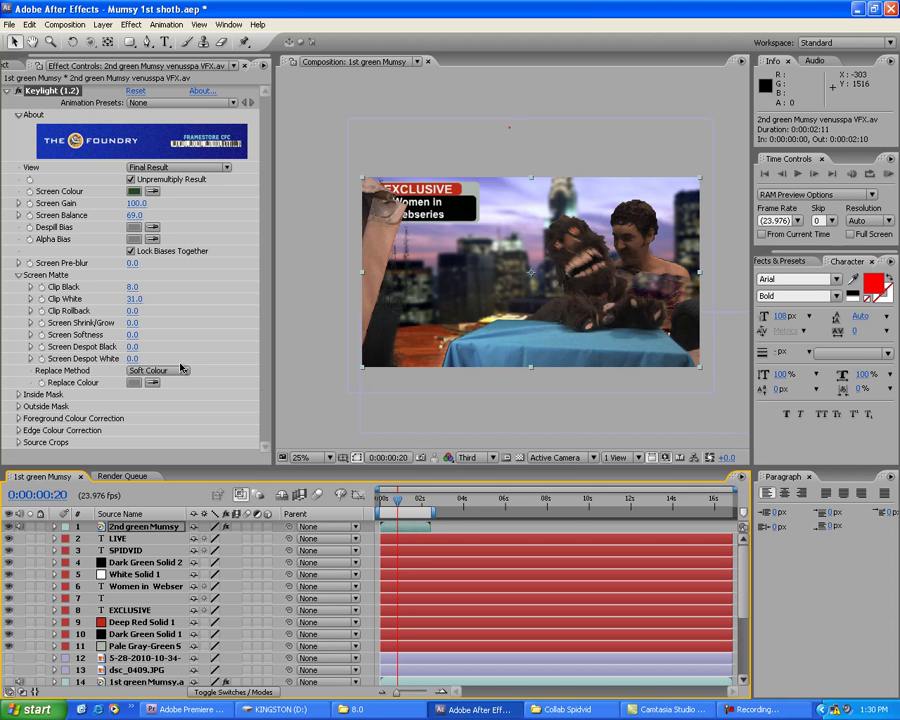
Draw a closed Pen mask on the 2nd green Mumsy layer loosely around the puppet, man and table, excluding the backdrop's left edge
click(148, 45)
click(434, 390)
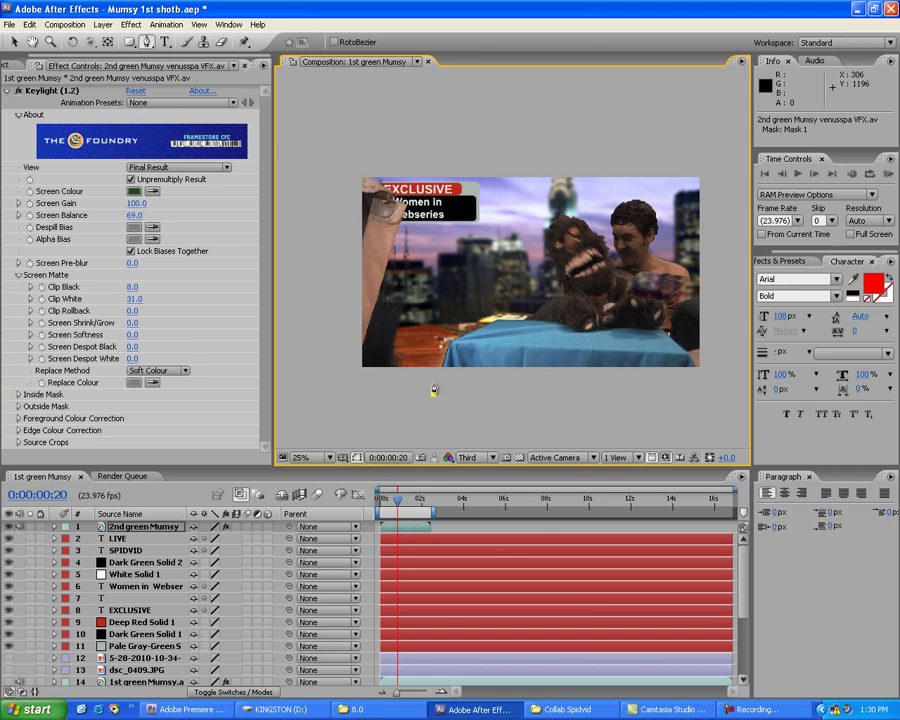
click(430, 306)
click(496, 207)
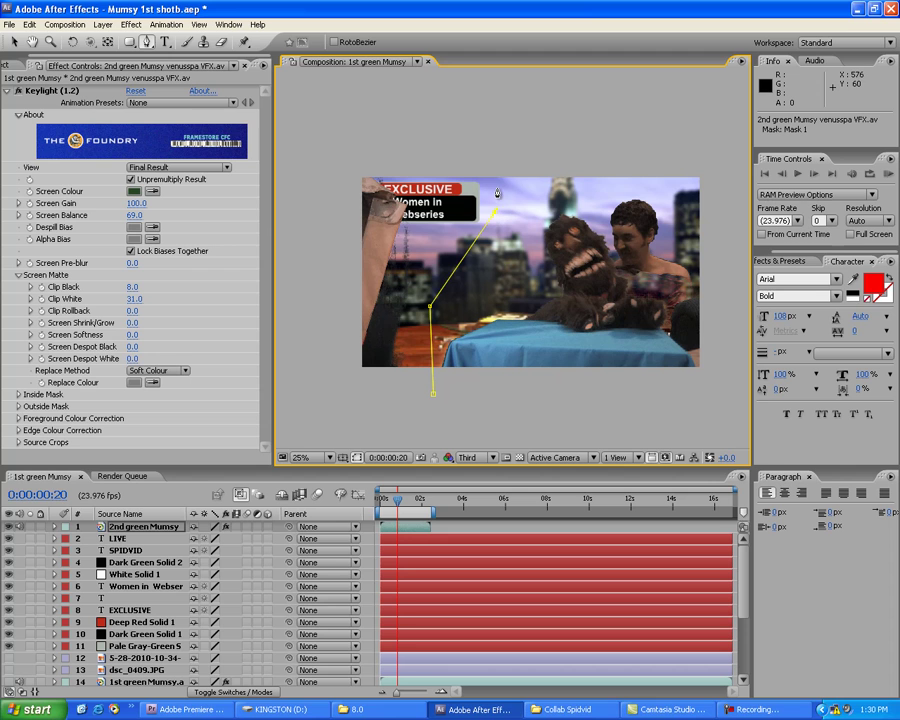
click(589, 178)
click(669, 192)
click(712, 294)
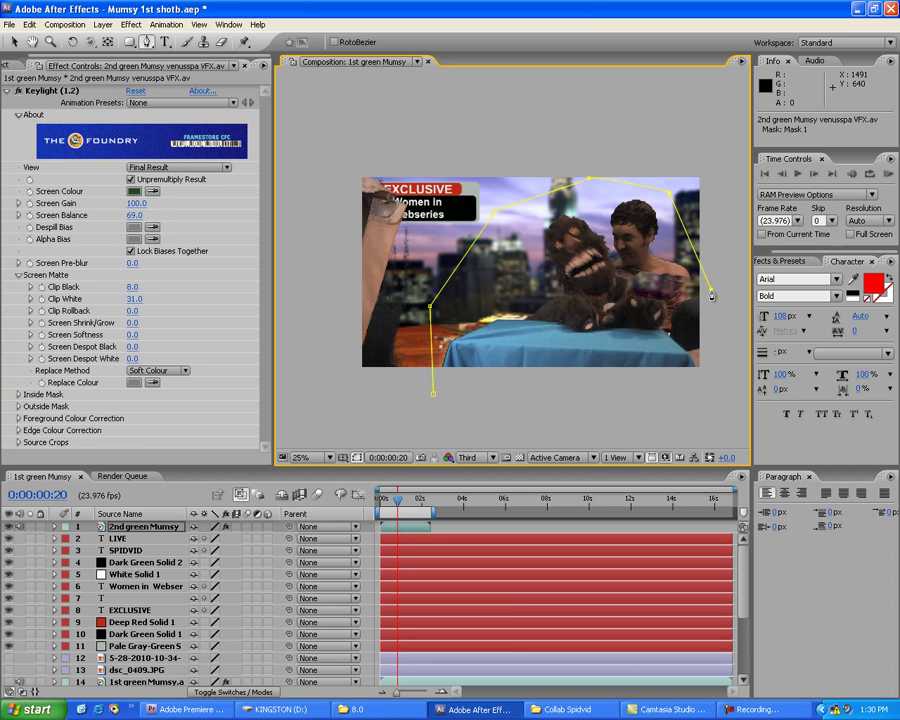
click(708, 394)
click(455, 391)
click(434, 393)
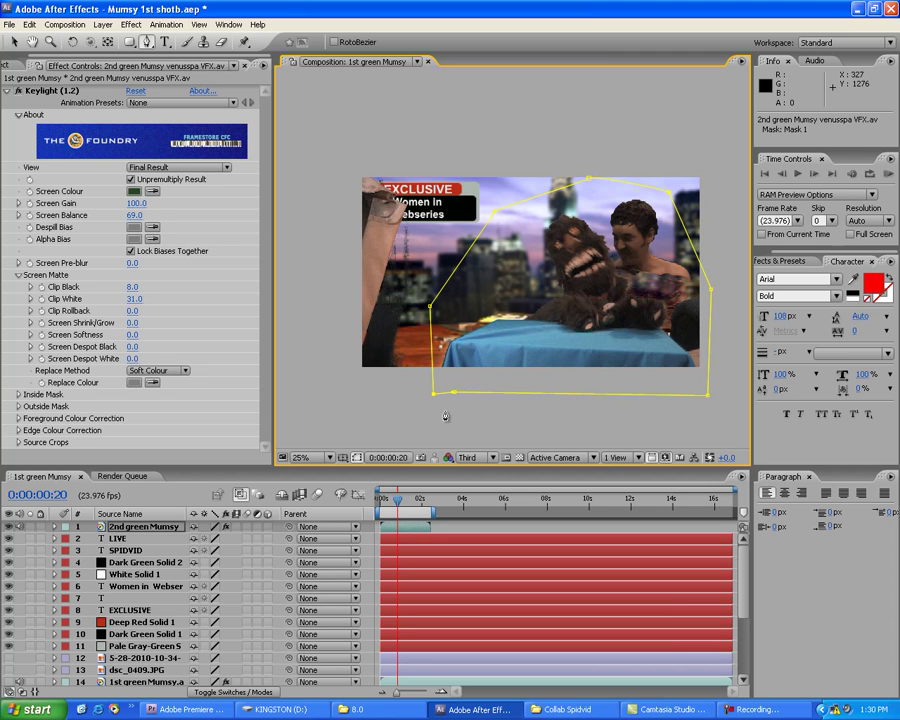
Enable keyframing for Mask 1's path on the 2nd green Mumsy layer at 0:00:00:20
click(54, 526)
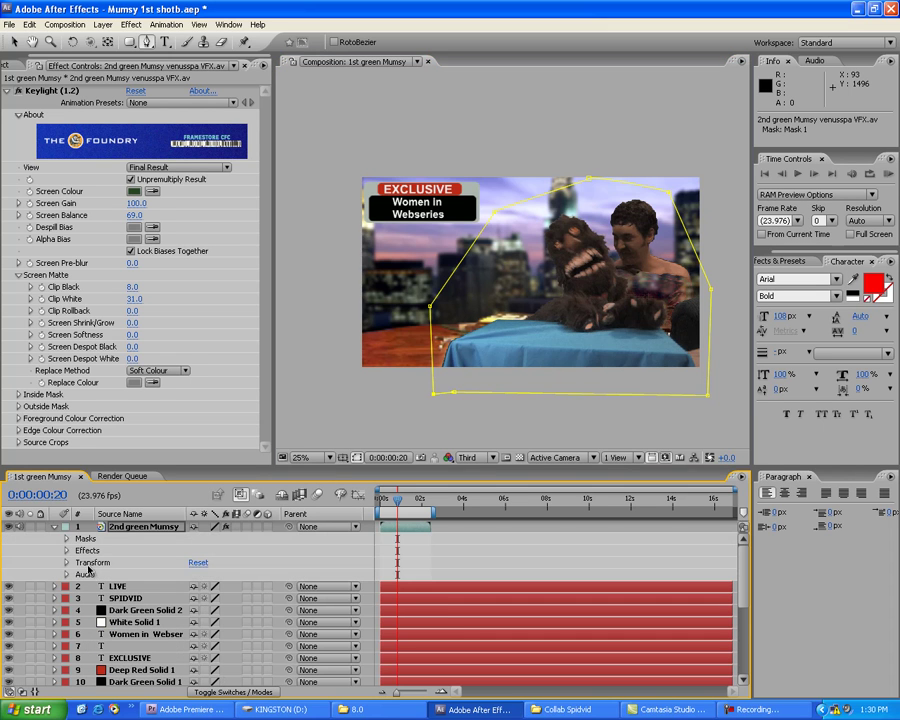
click(54, 526)
click(54, 526)
click(66, 538)
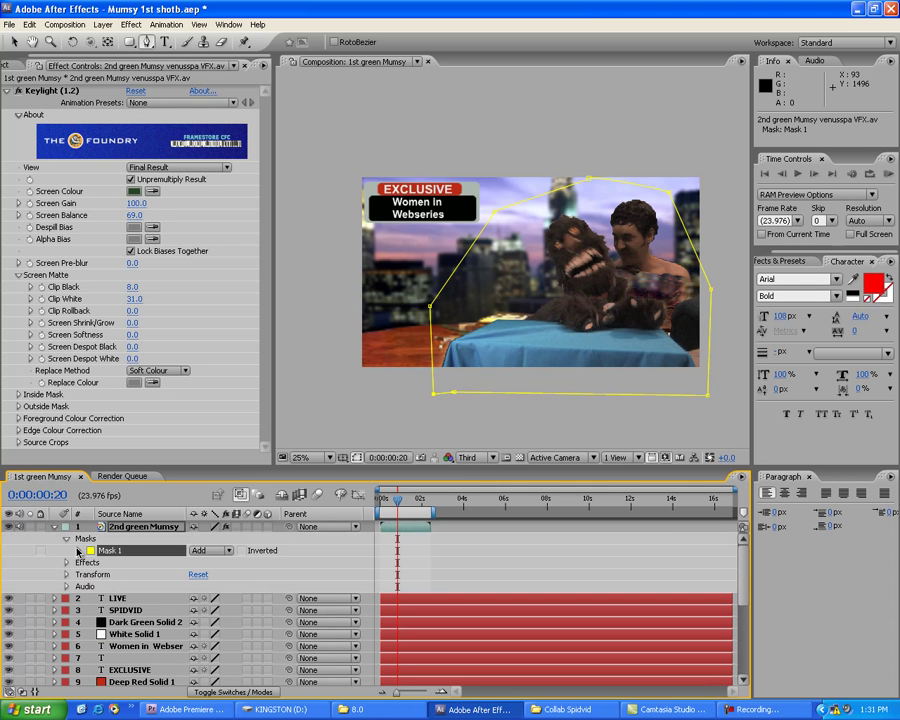
click(78, 551)
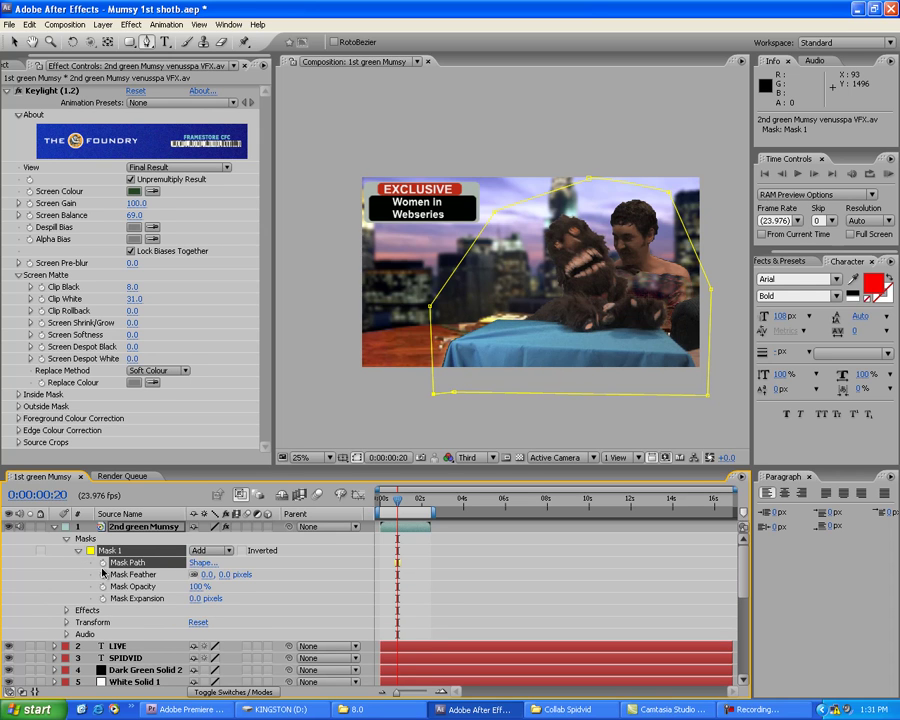
click(102, 563)
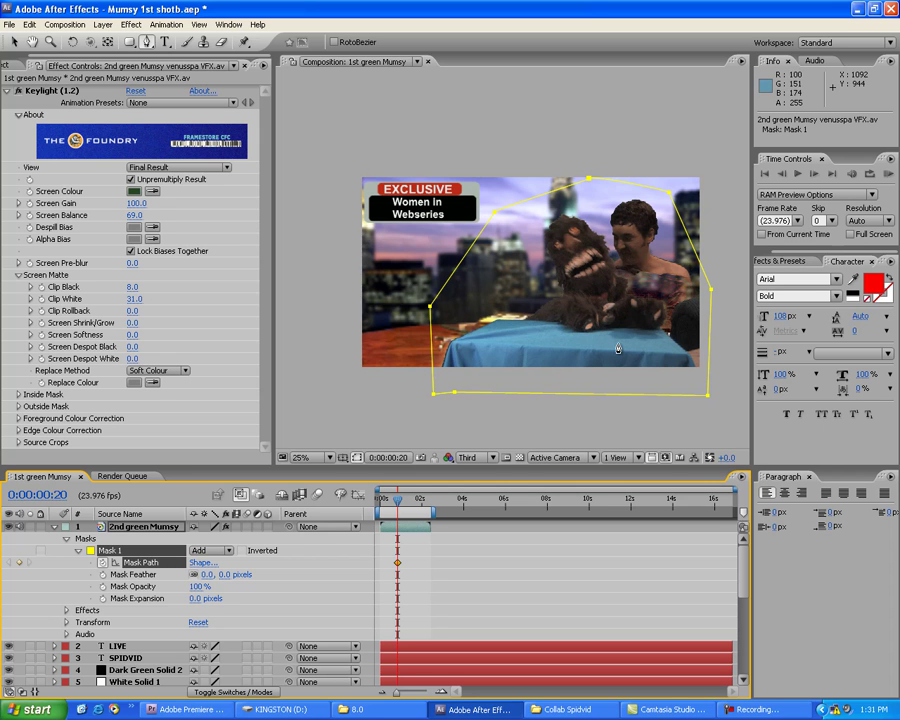
Examine the keyed area where the puppet and the man meet at several magnifications
drag(510, 281, 477, 266)
key(period)
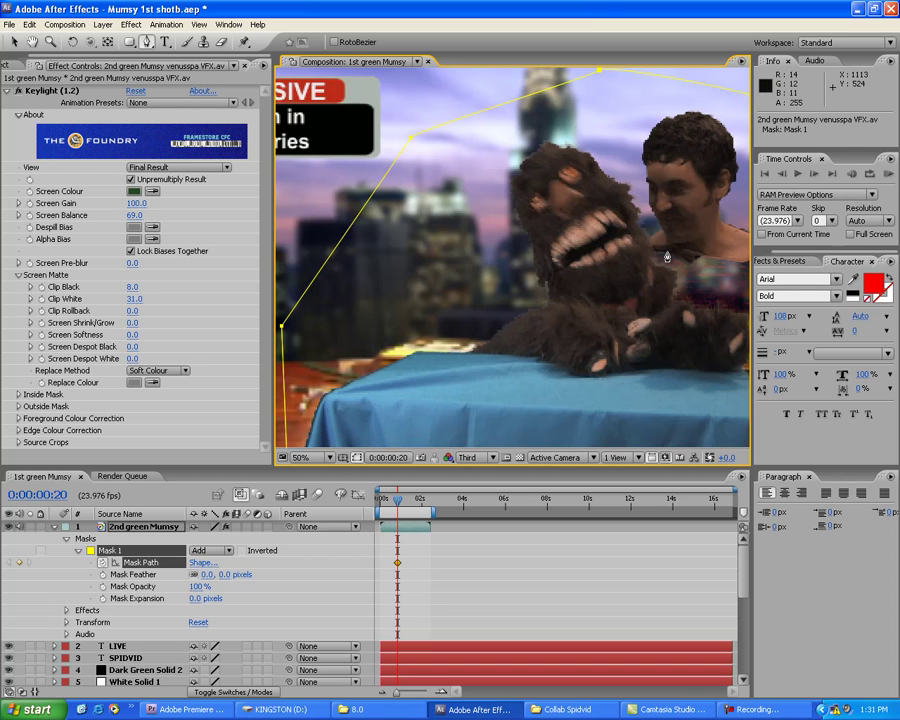
drag(667, 257, 570, 272)
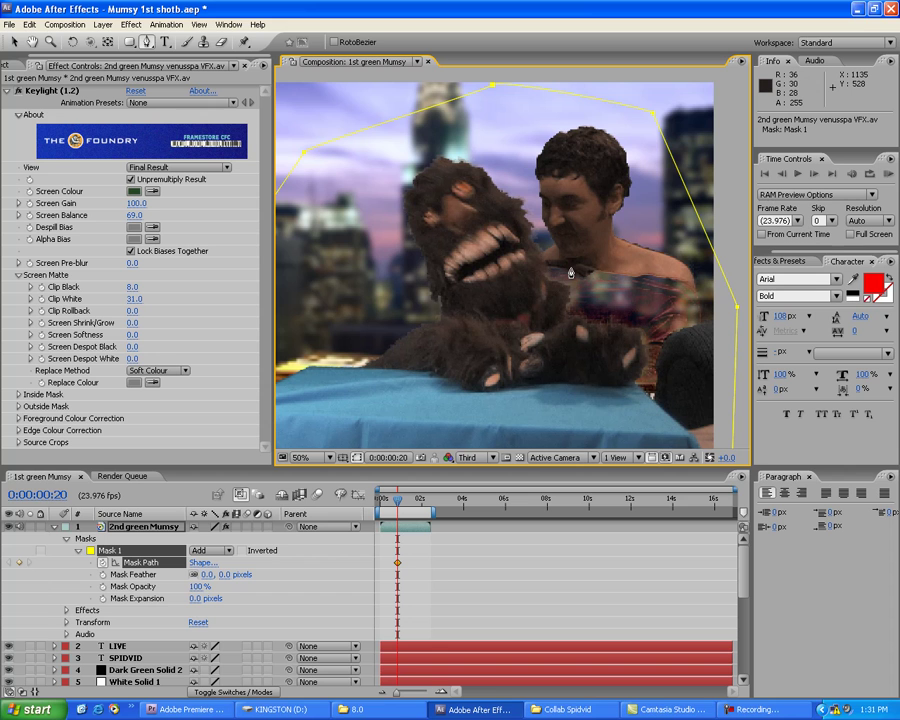
scroll(570, 272, up, 2)
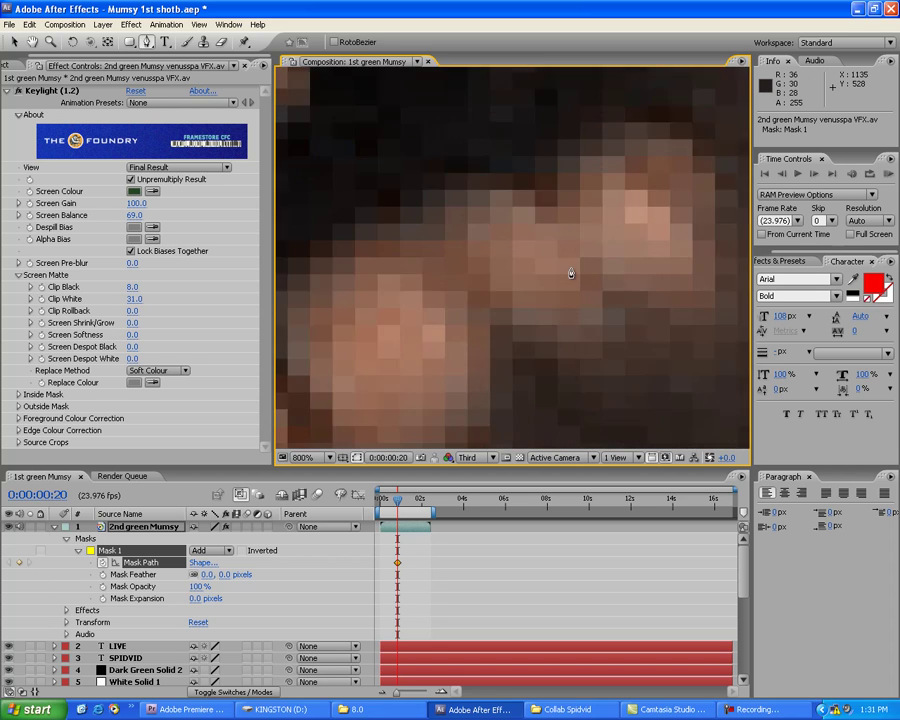
scroll(570, 272, down, 4)
scroll(570, 272, up, 3)
scroll(570, 272, down, 3)
scroll(570, 272, up, 1)
scroll(570, 272, down, 2)
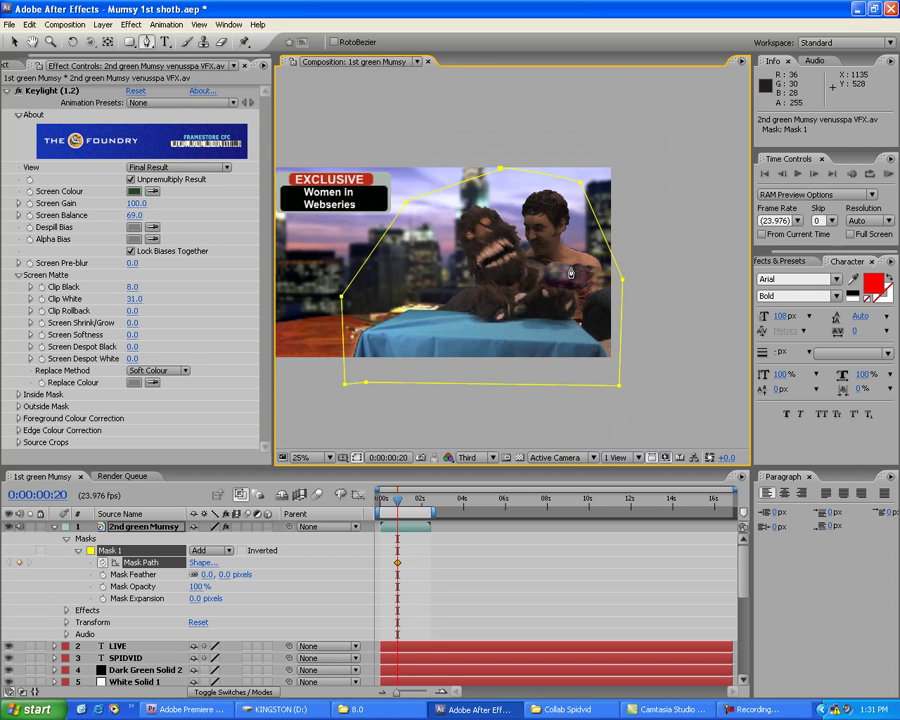
scroll(570, 272, up, 3)
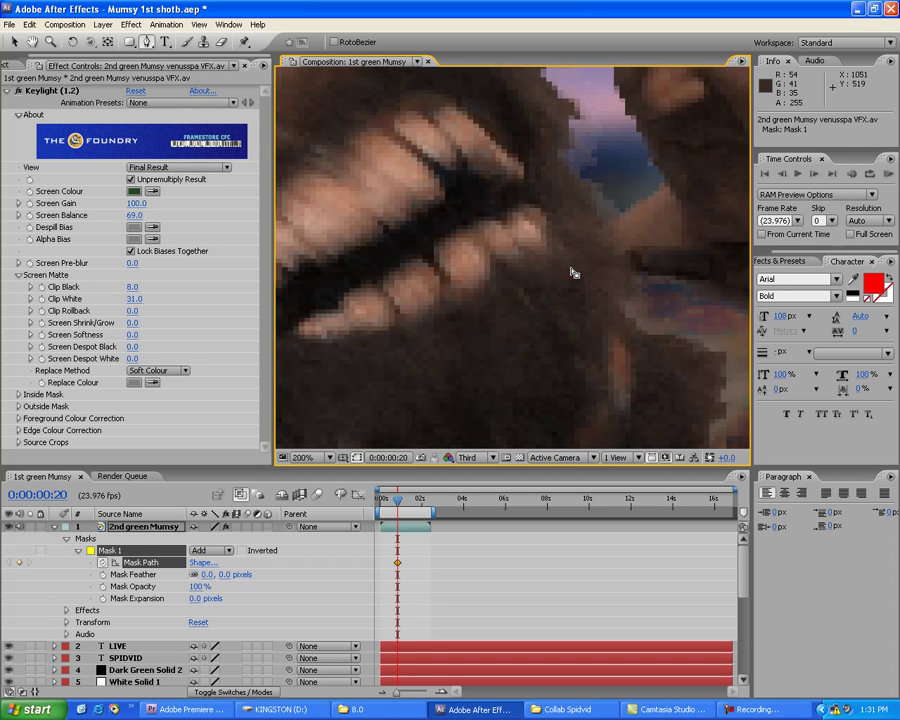
scroll(570, 272, down, 2)
scroll(572, 272, down, 1)
scroll(572, 272, up, 3)
scroll(572, 272, down, 2)
scroll(572, 272, down, 1)
scroll(572, 272, up, 1)
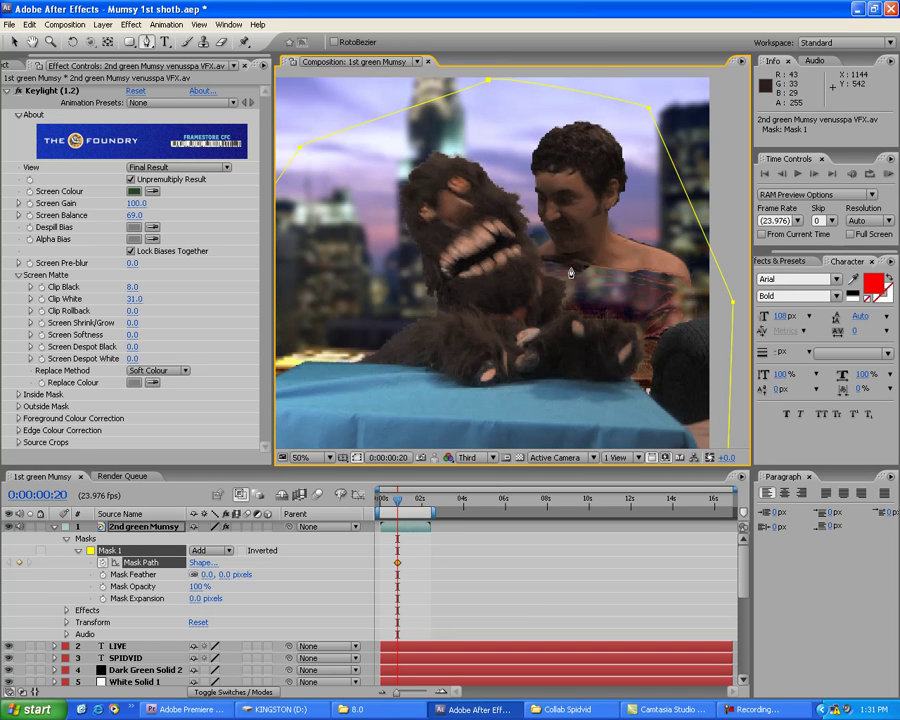
Begin a second Pen mask on the 2nd green Mumsy layer, tracing between man and puppet from above down to the puppet's paw by the table
click(519, 106)
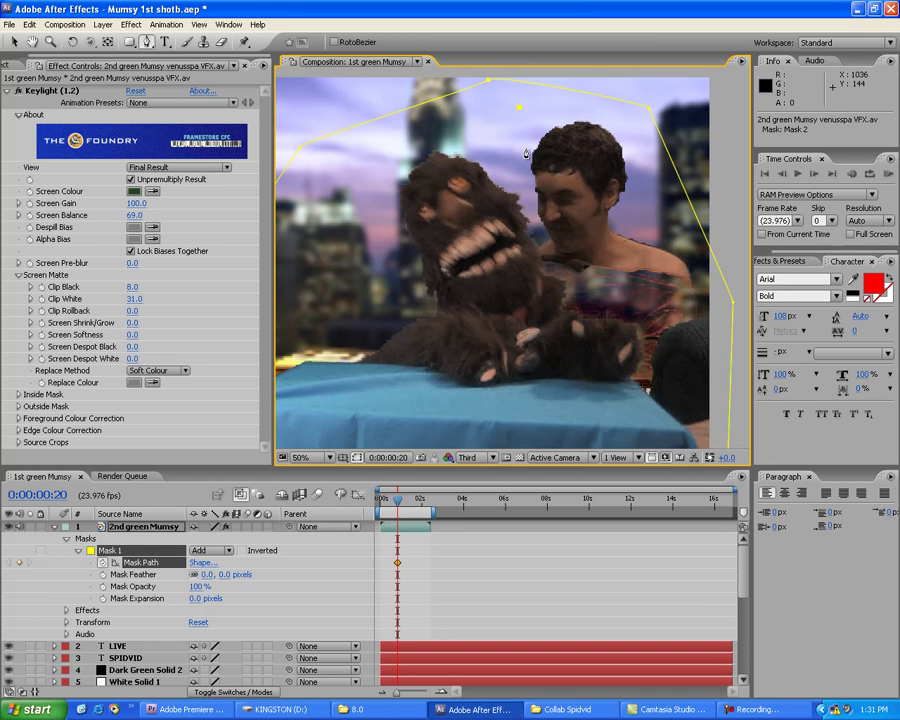
click(521, 170)
click(530, 207)
click(534, 228)
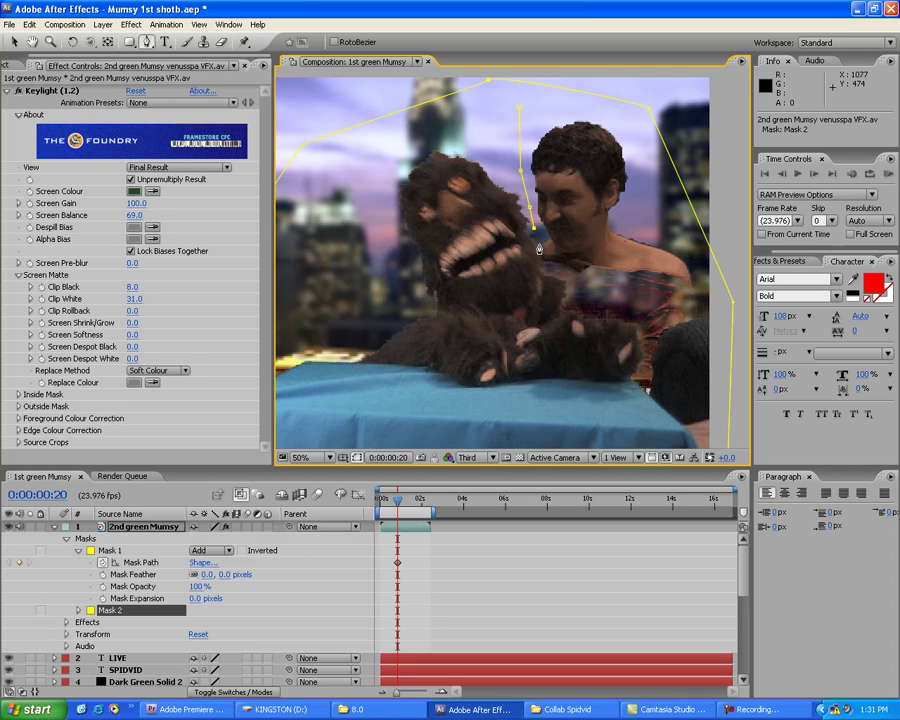
click(536, 246)
click(541, 270)
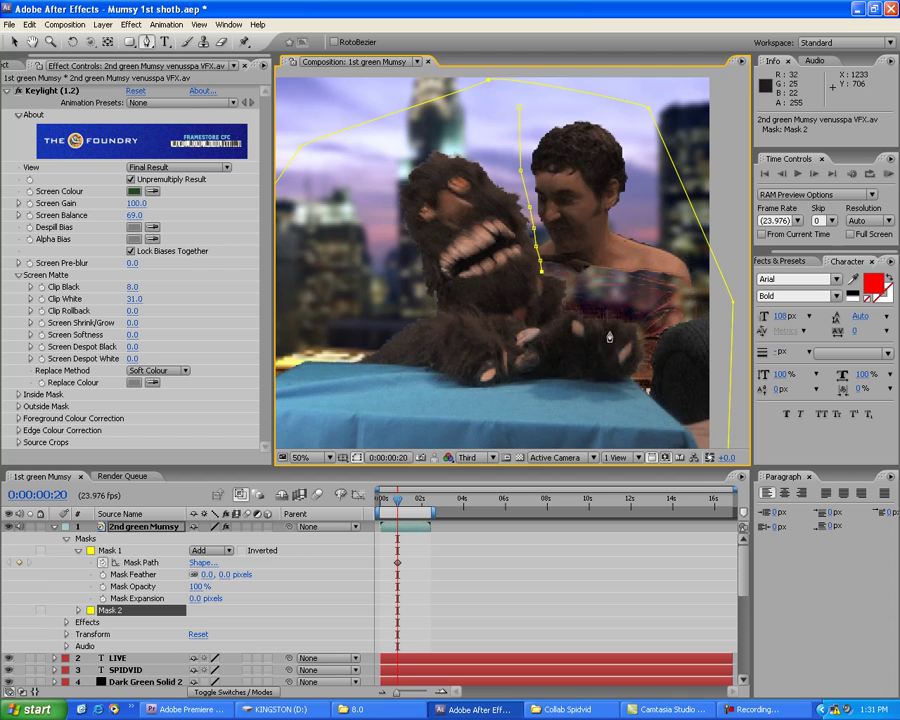
click(556, 277)
click(566, 294)
click(568, 308)
click(624, 324)
click(641, 332)
click(643, 352)
click(634, 379)
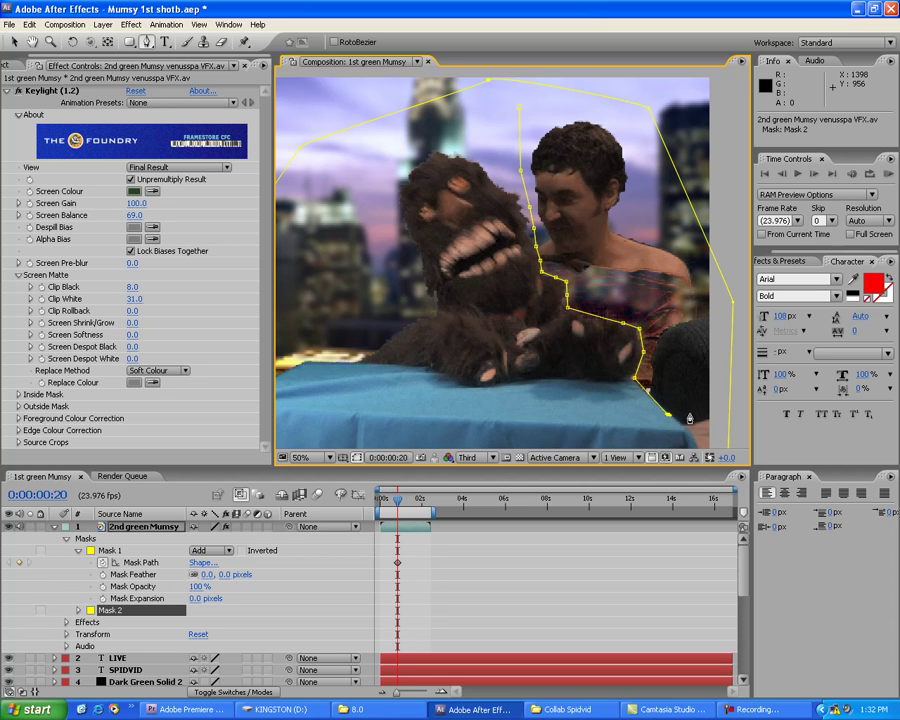
Continue the second mask around the man outside the frame's right and upper edges, and close it at its starting point
drag(687, 405, 657, 325)
click(677, 380)
click(717, 385)
click(697, 205)
click(730, 152)
scroll(505, 110, up, 3)
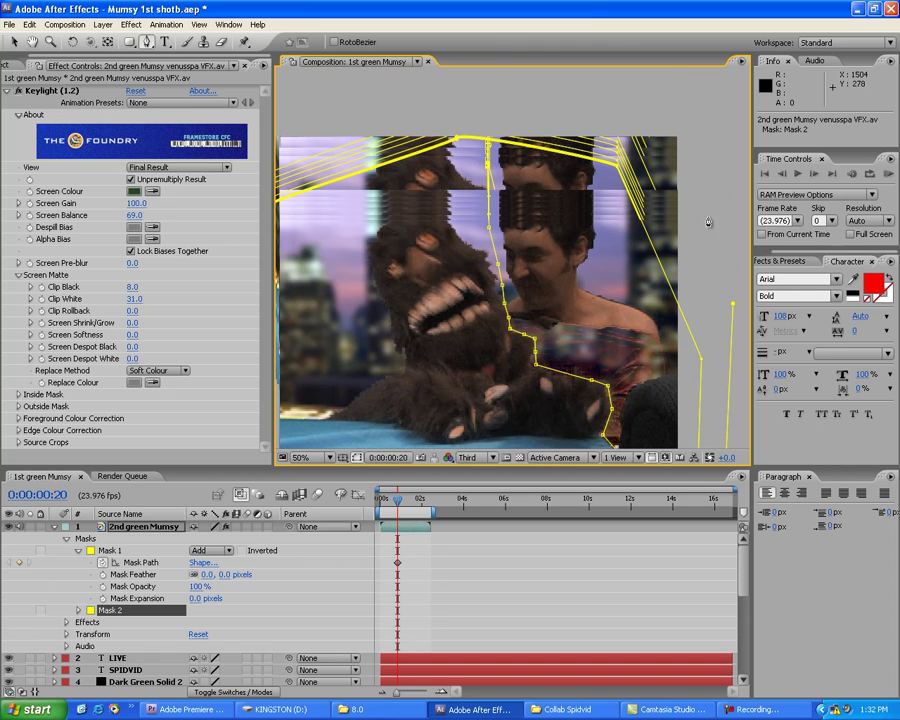
click(490, 92)
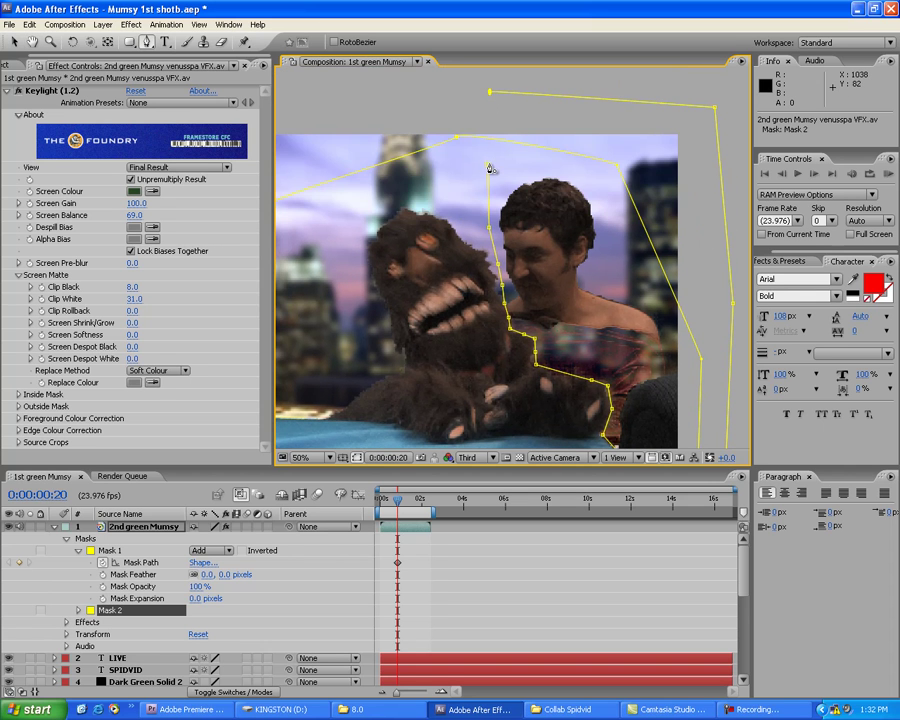
click(490, 168)
Change Mask 2's outline color to bright green, 00FF30
click(212, 610)
click(264, 613)
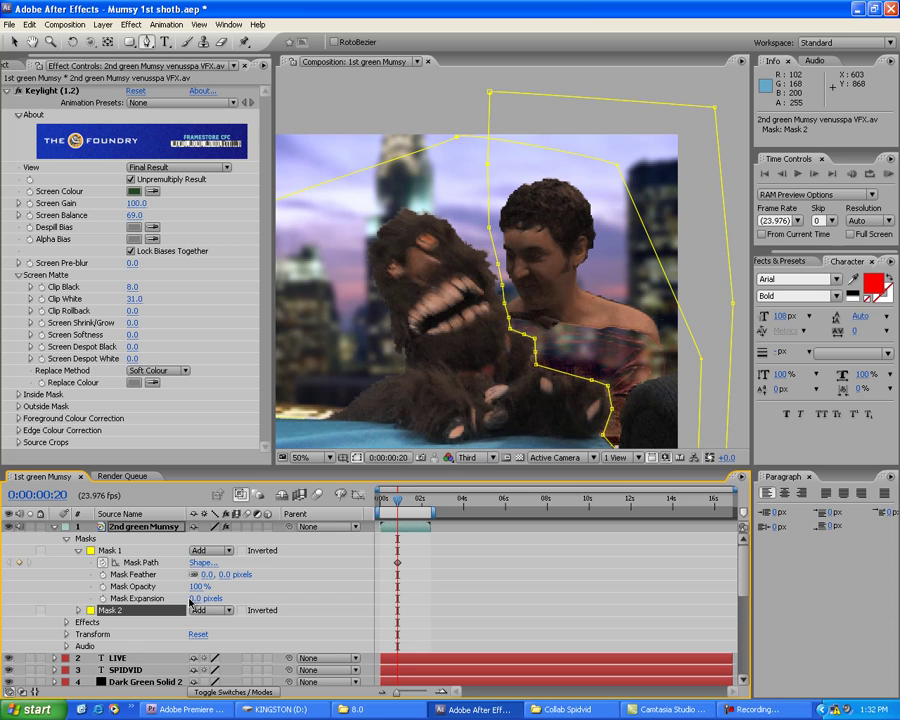
click(90, 612)
click(476, 368)
mouse_move(476, 368)
mouse_down()
mouse_move(422, 374)
mouse_move(476, 384)
mouse_up()
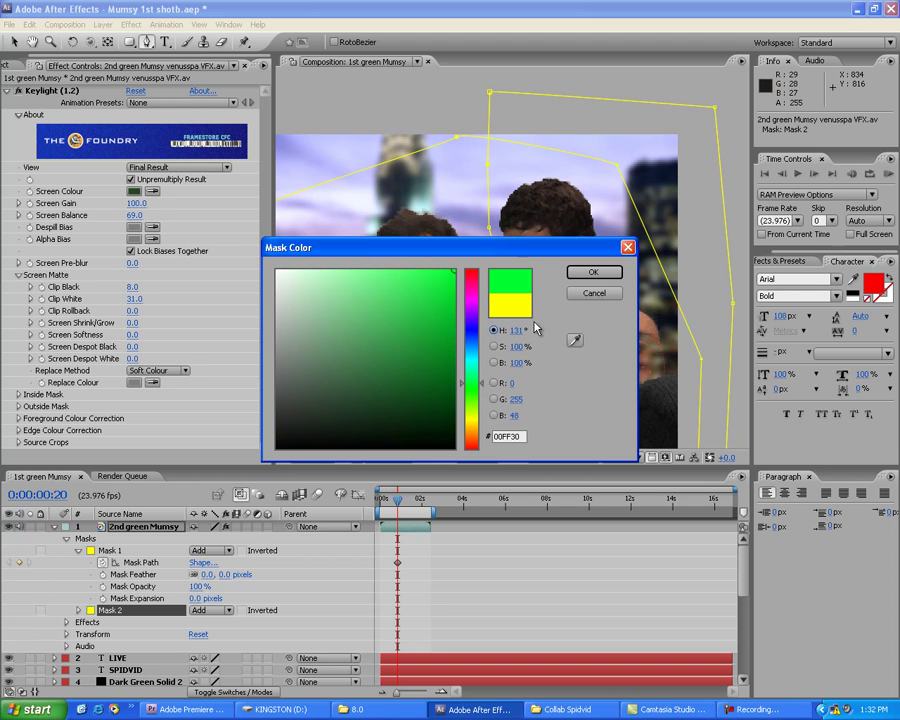
click(593, 272)
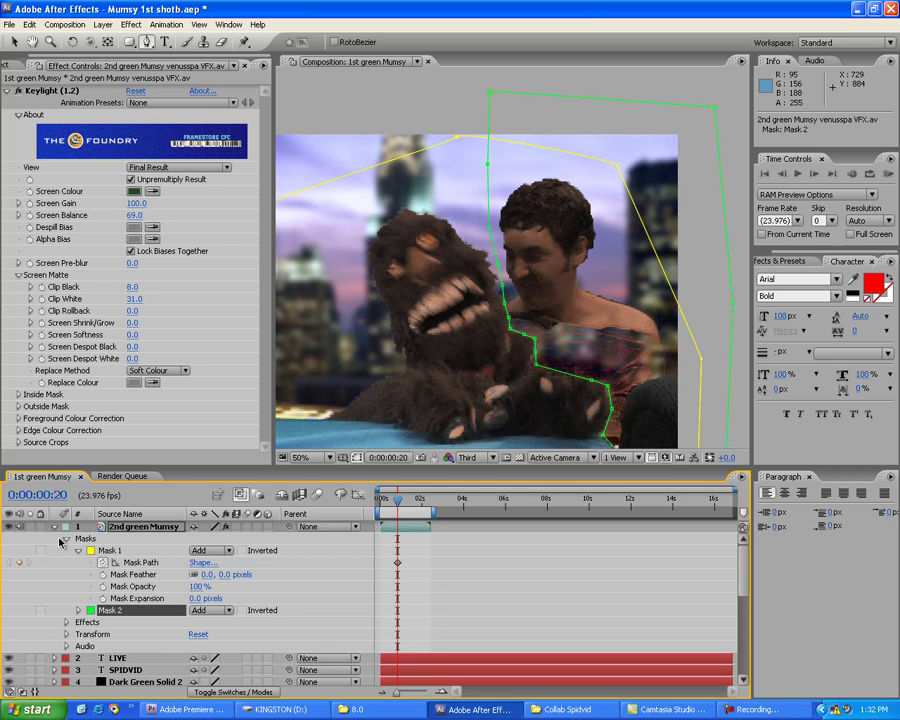
Collapse Mask 1's properties and rename the mask "garbage"
click(78, 550)
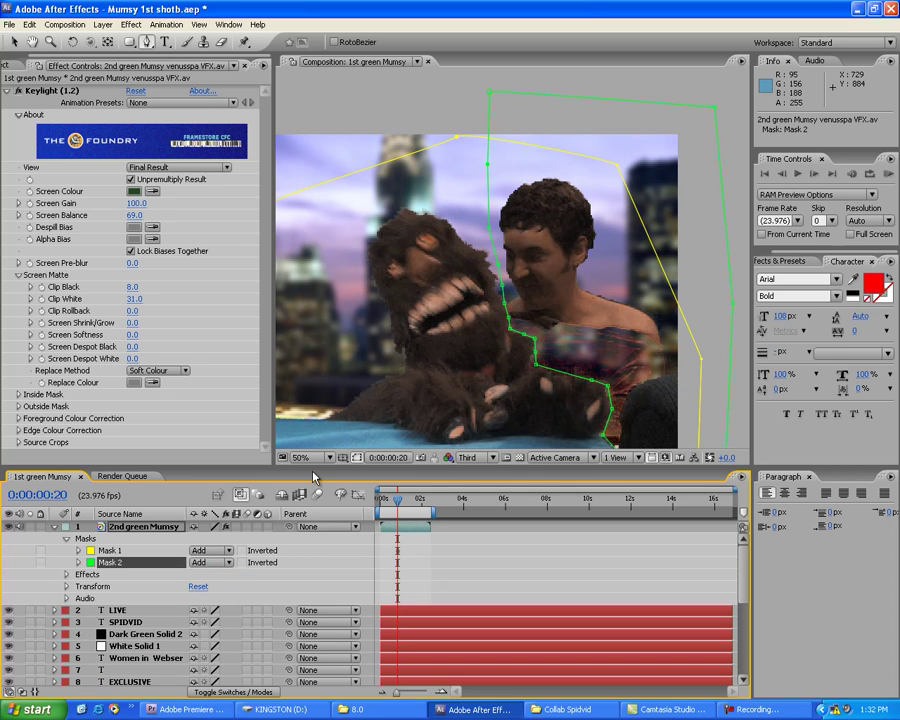
ctrl+click(108, 550)
ctrl+click(113, 550)
click(115, 551)
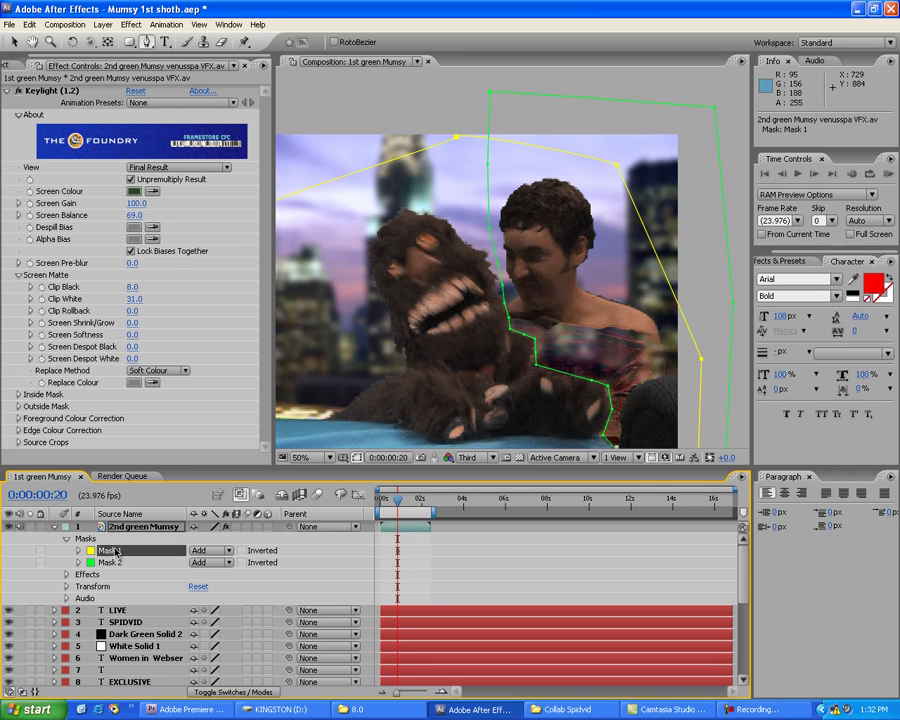
key(Return)
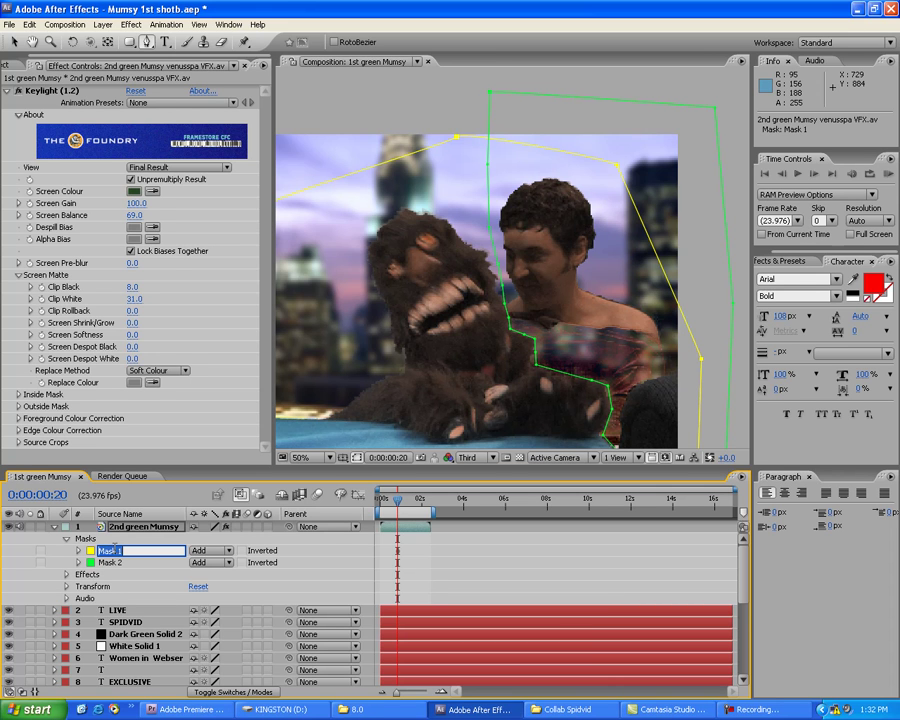
text(garbage)
key(Return)
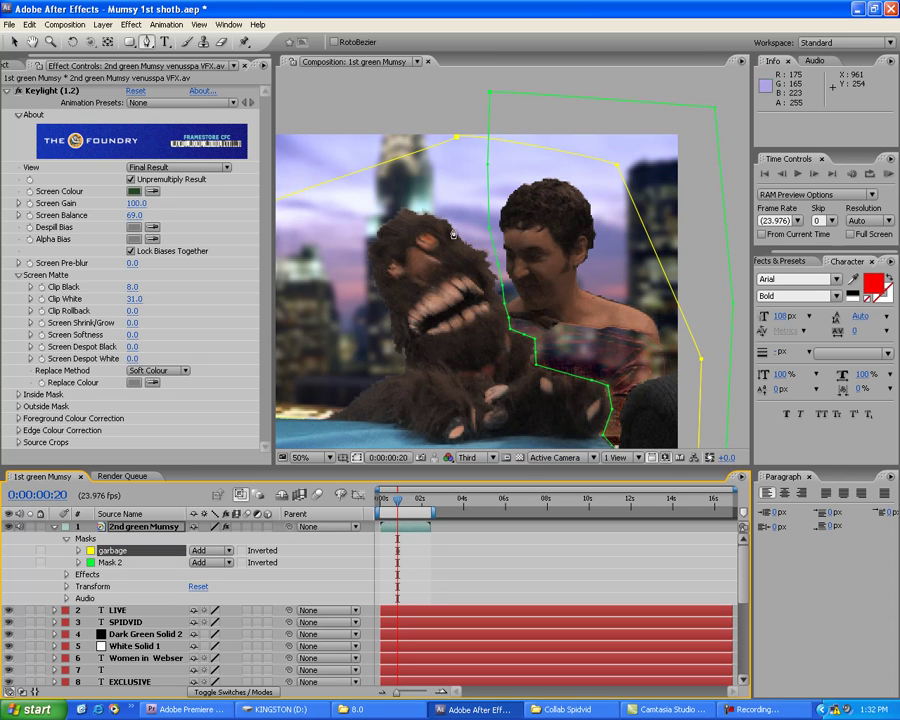
Rename Mask 2 as "anti-" followed by the man's first name, and enable keyframing for its path at 0:00:00:20
click(113, 563)
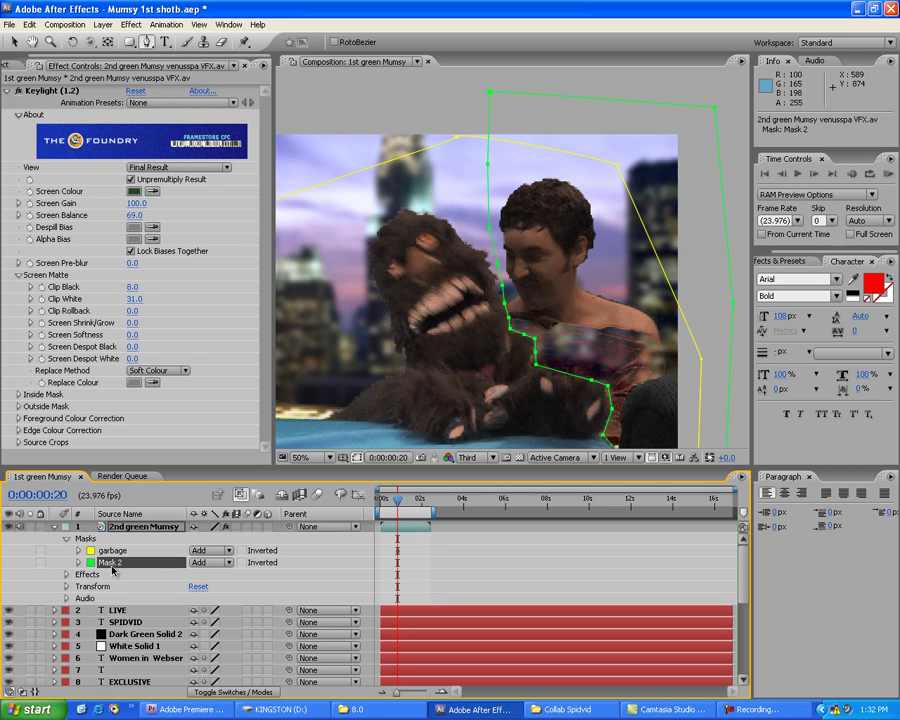
key(Return)
text(travis)
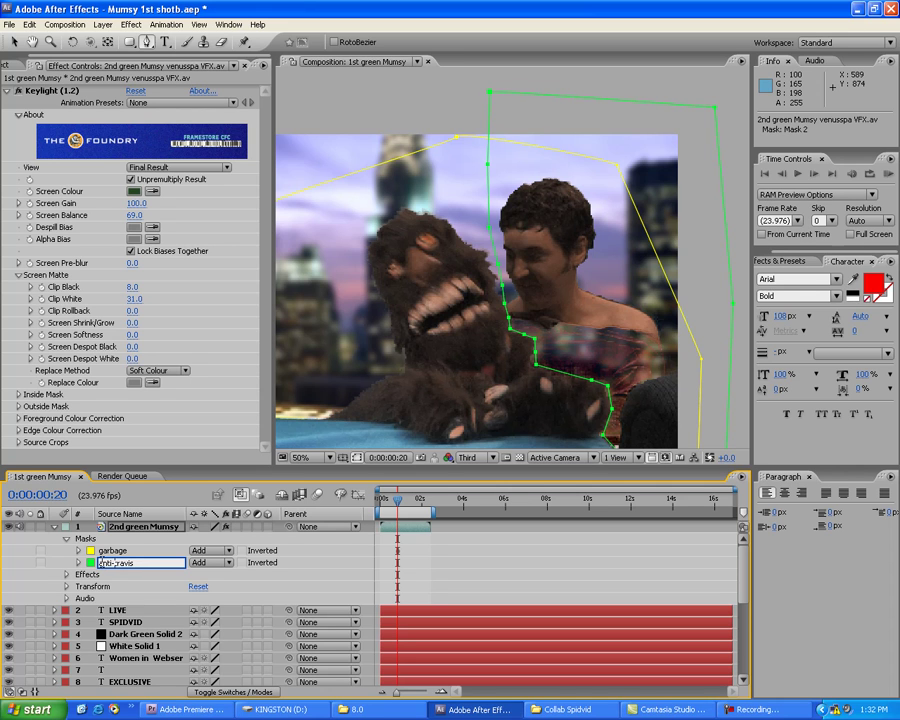
key(Return)
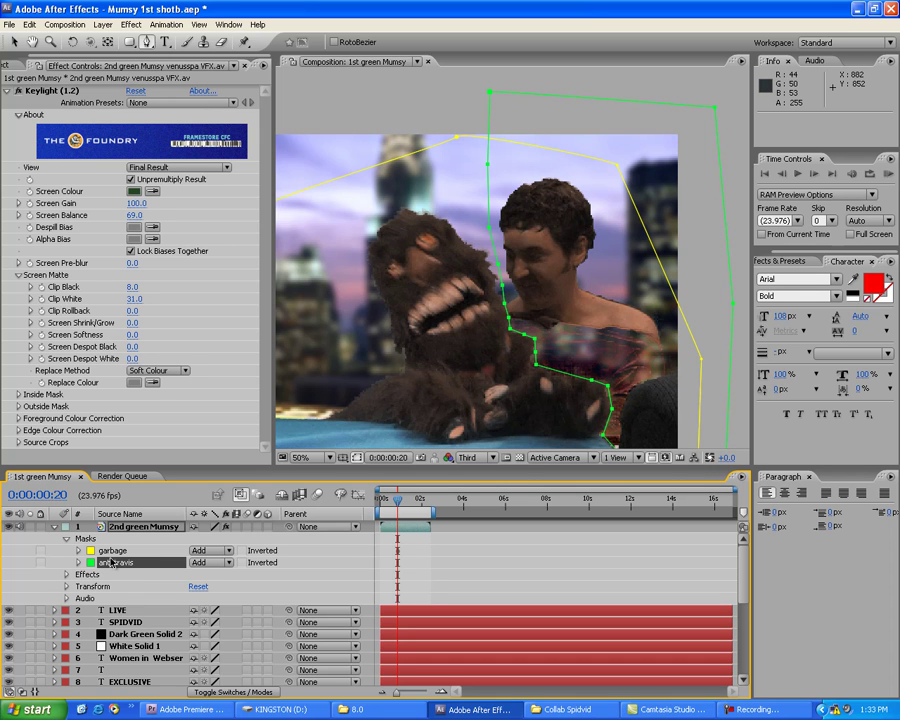
click(78, 563)
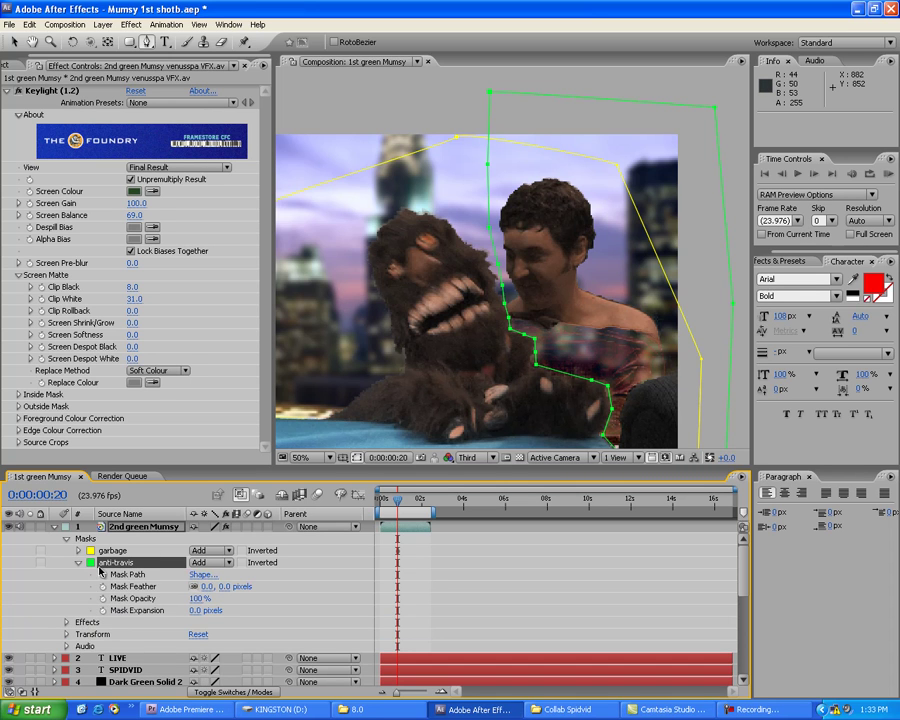
click(102, 575)
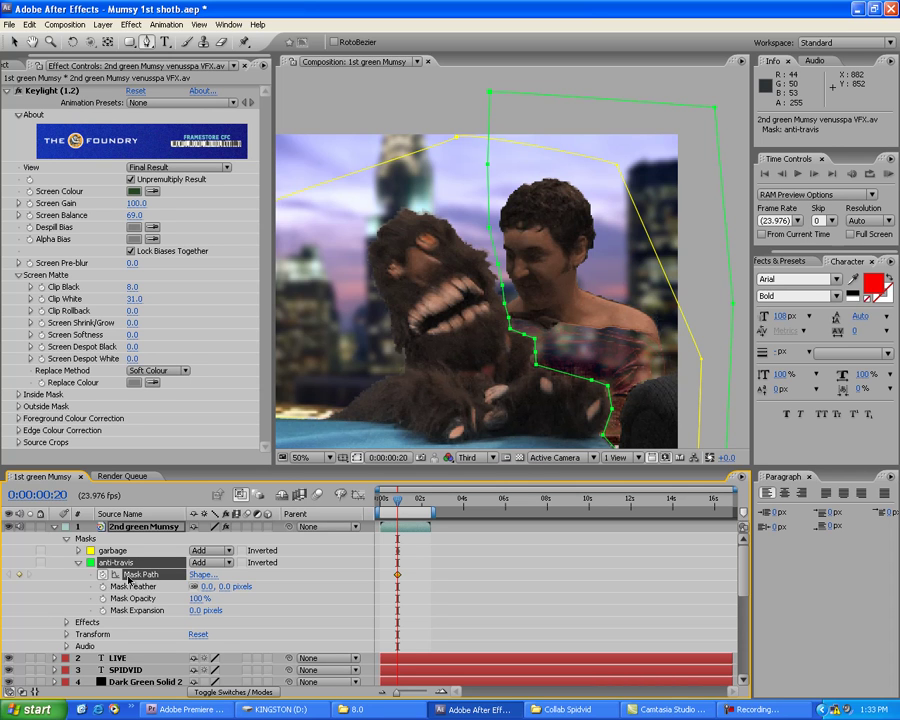
At 0:00:00:00, move the green mask's middle points closer to the puppet's body and arm, and check the animated path at 0:00:00:09
click(424, 504)
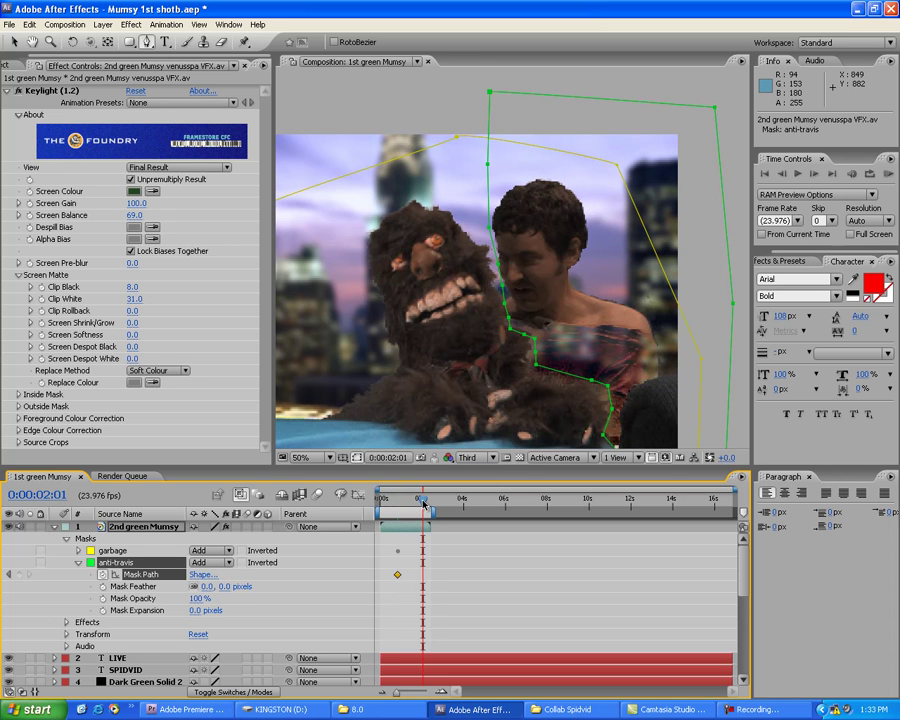
click(395, 501)
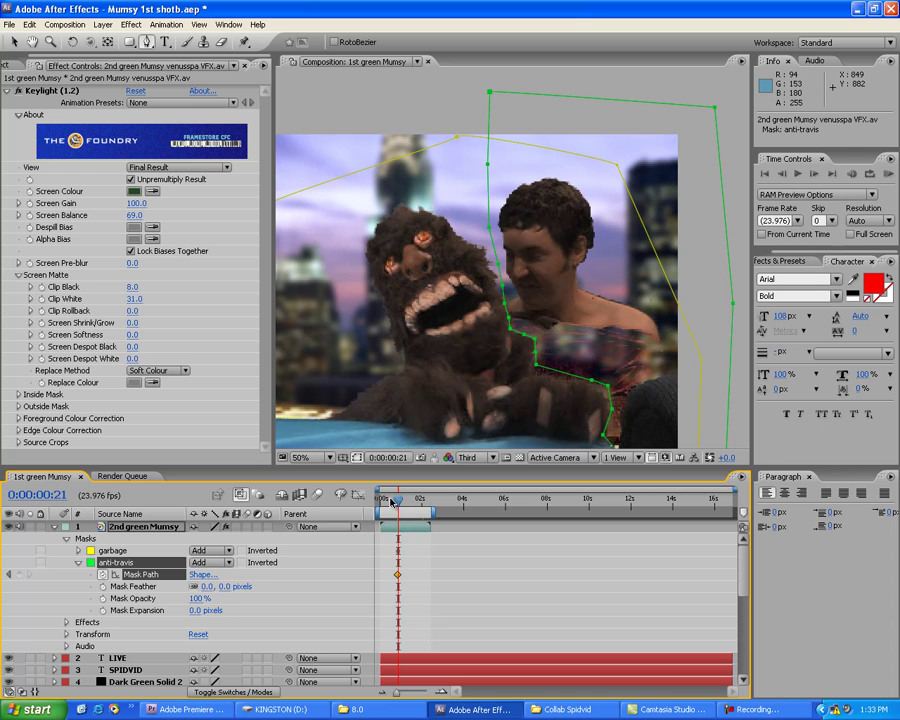
click(388, 502)
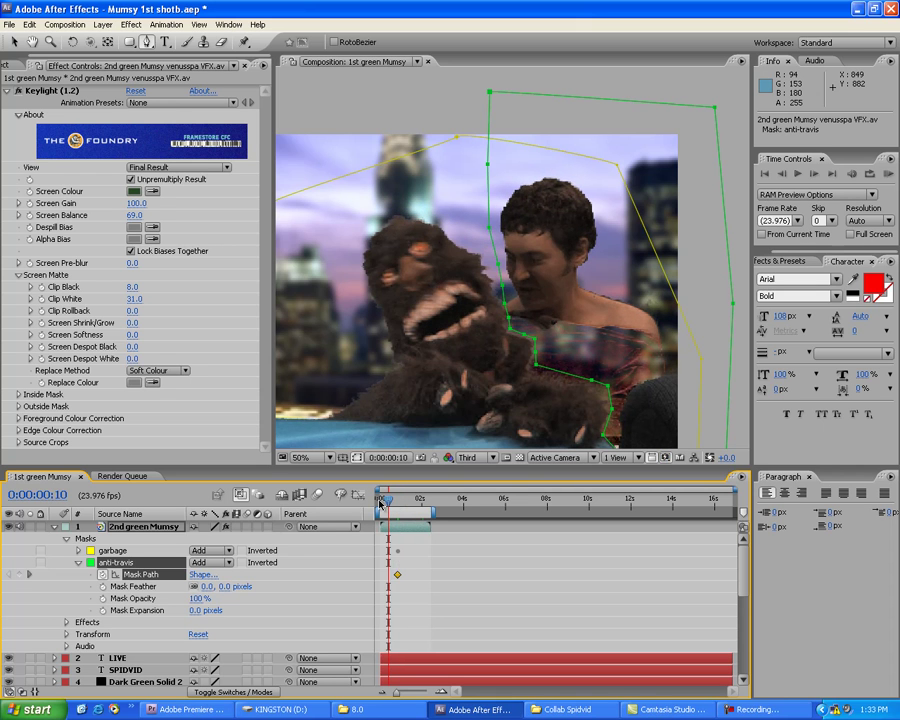
click(379, 503)
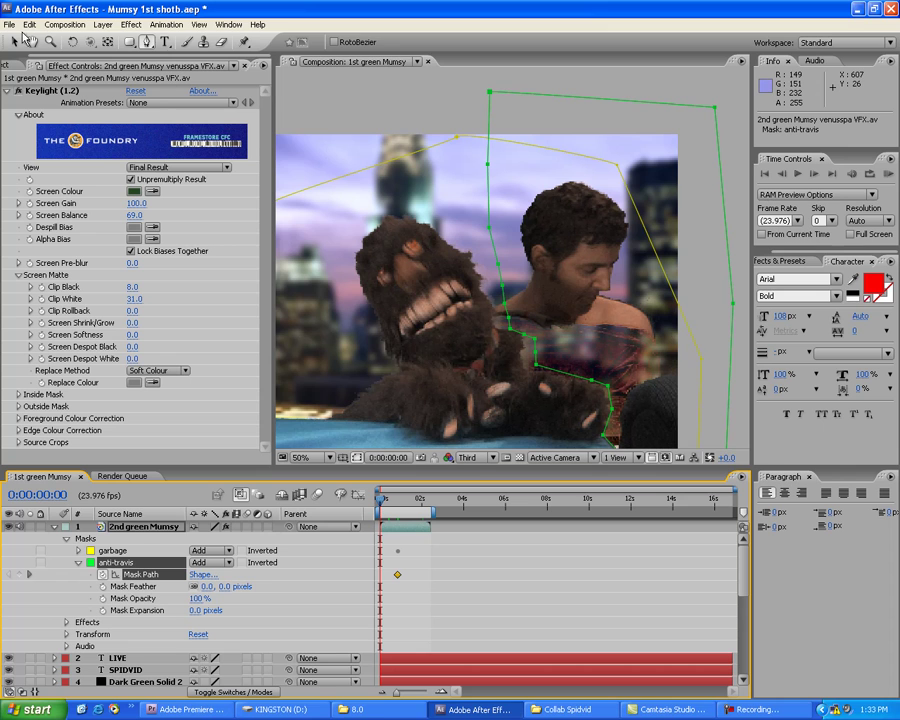
click(15, 41)
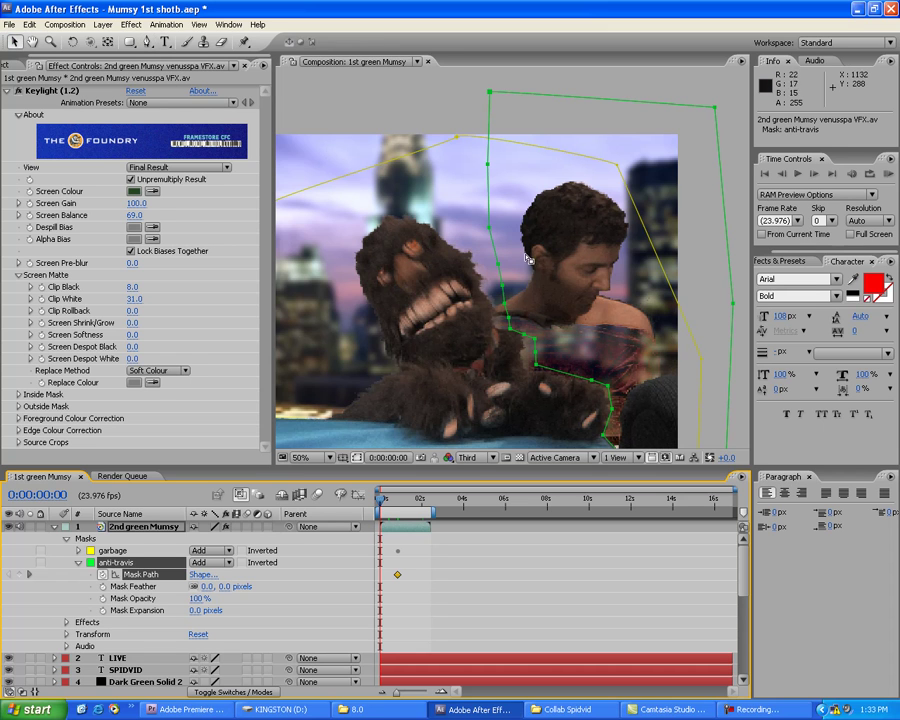
click(362, 216)
drag(504, 308, 527, 373)
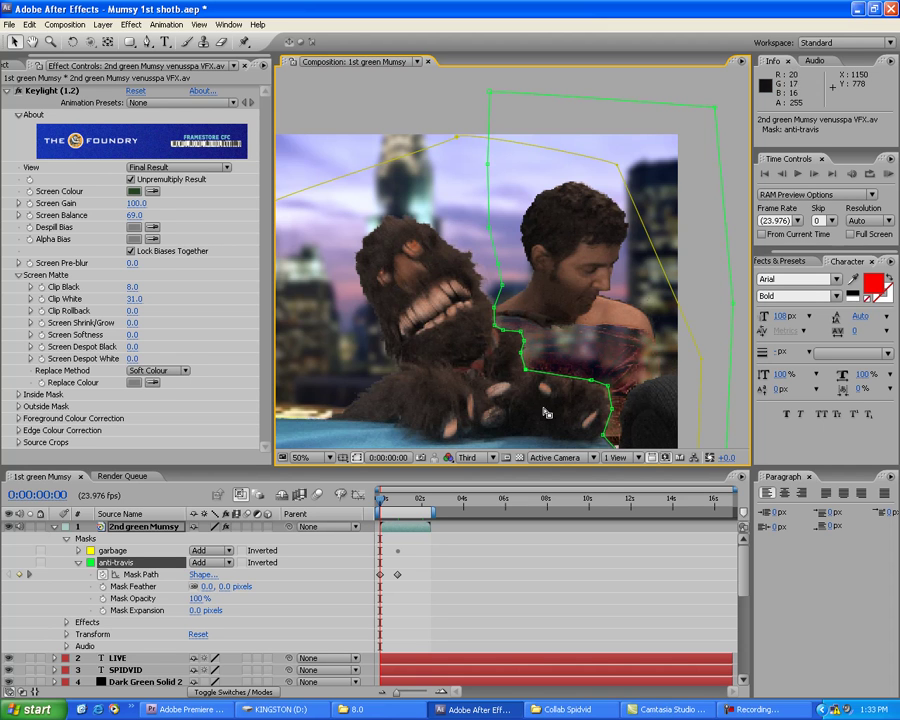
drag(385, 502, 390, 505)
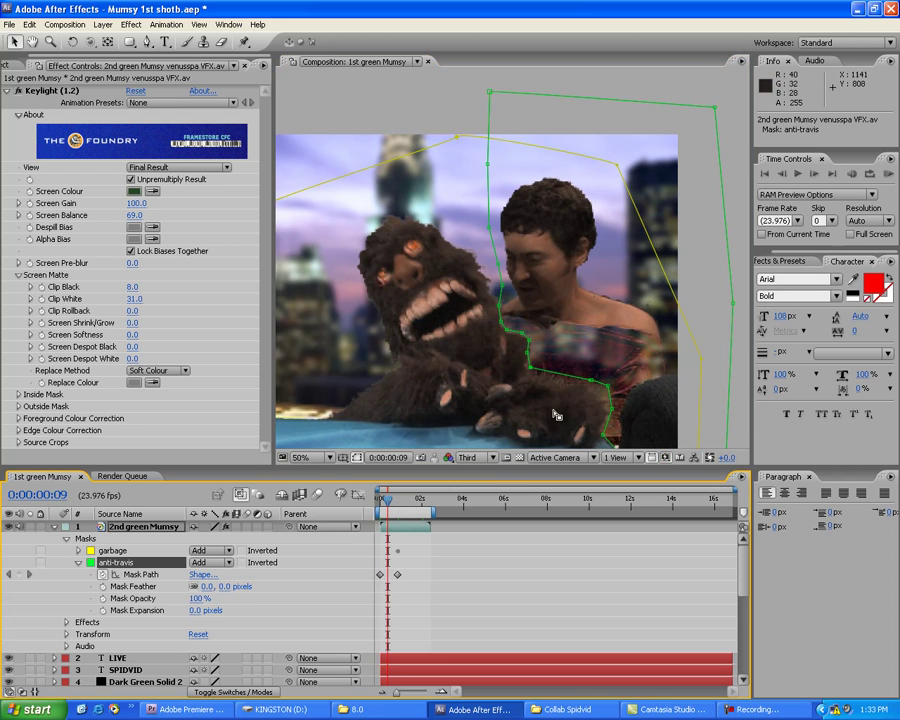
At 0:00:00:09, fit the green mask's edge to the puppet's neck and upper arm, adding a curved point along the arm
key(period)
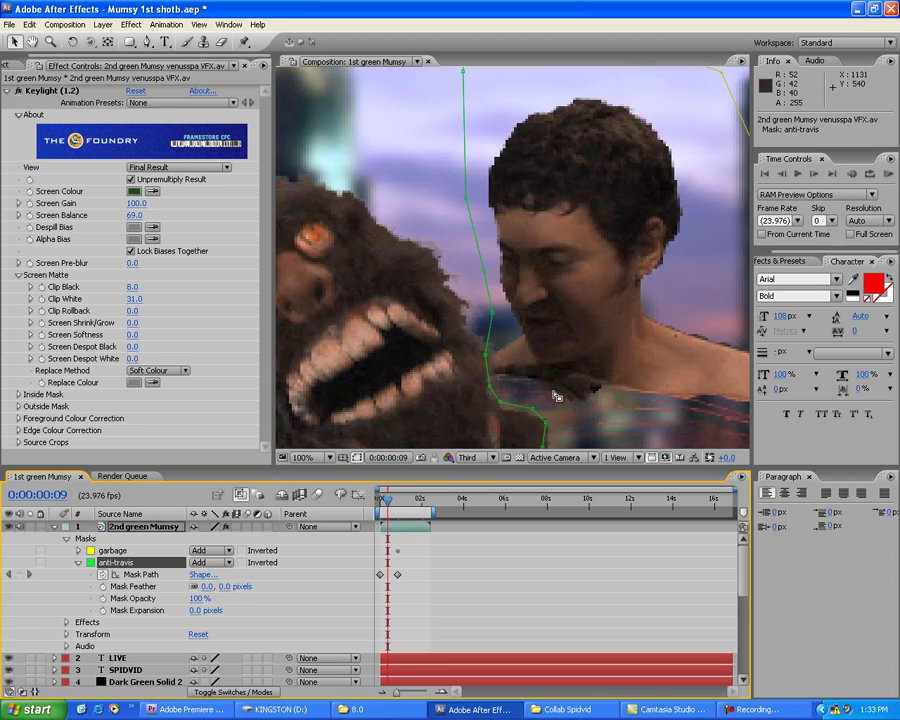
drag(546, 345, 534, 263)
key(v)
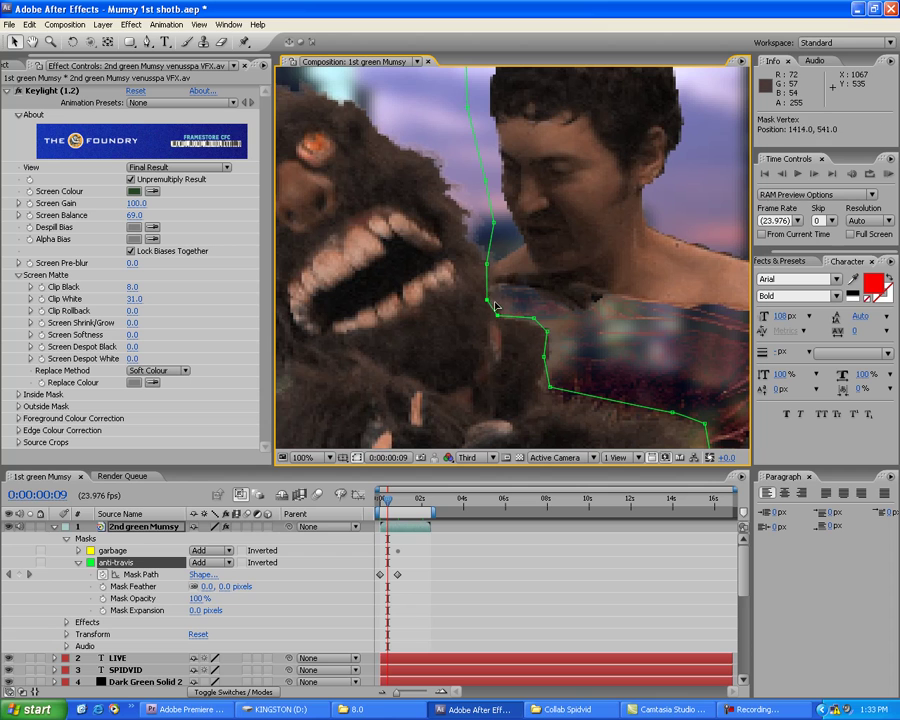
drag(534, 318, 541, 326)
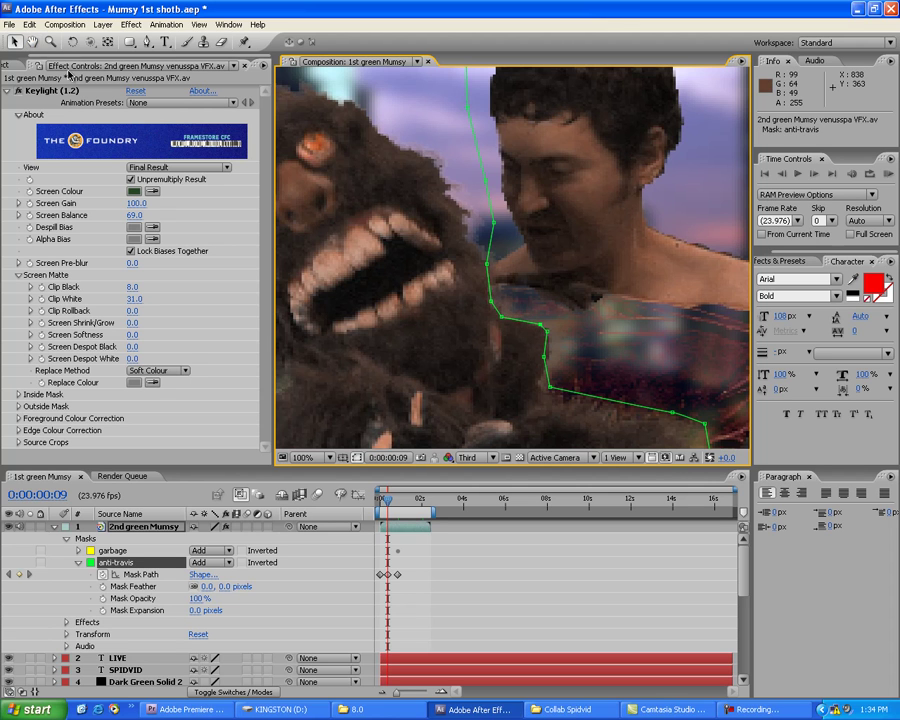
drag(546, 355, 549, 369)
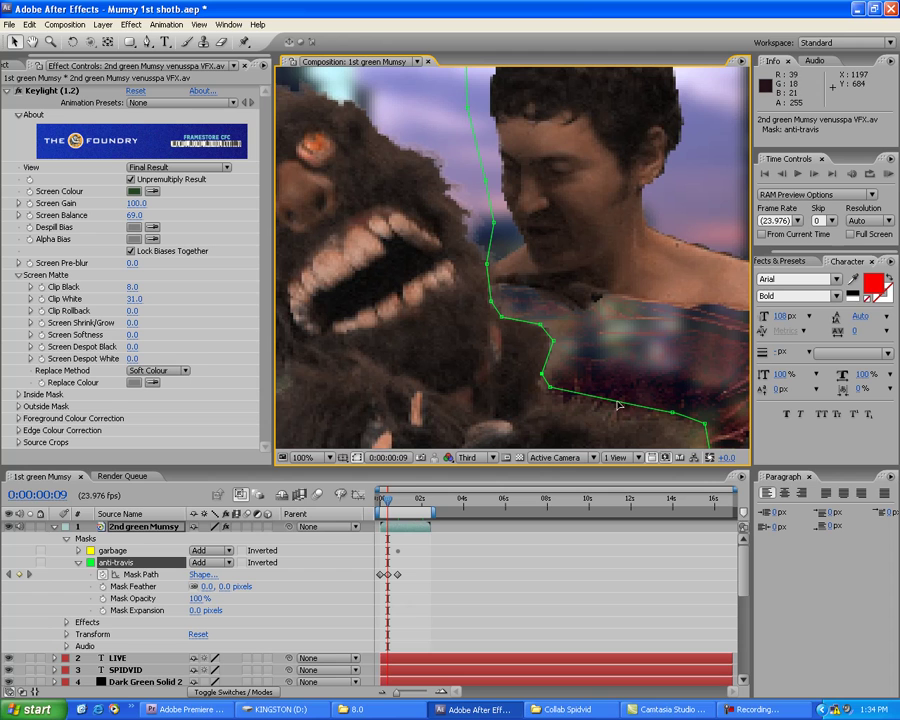
key(g)
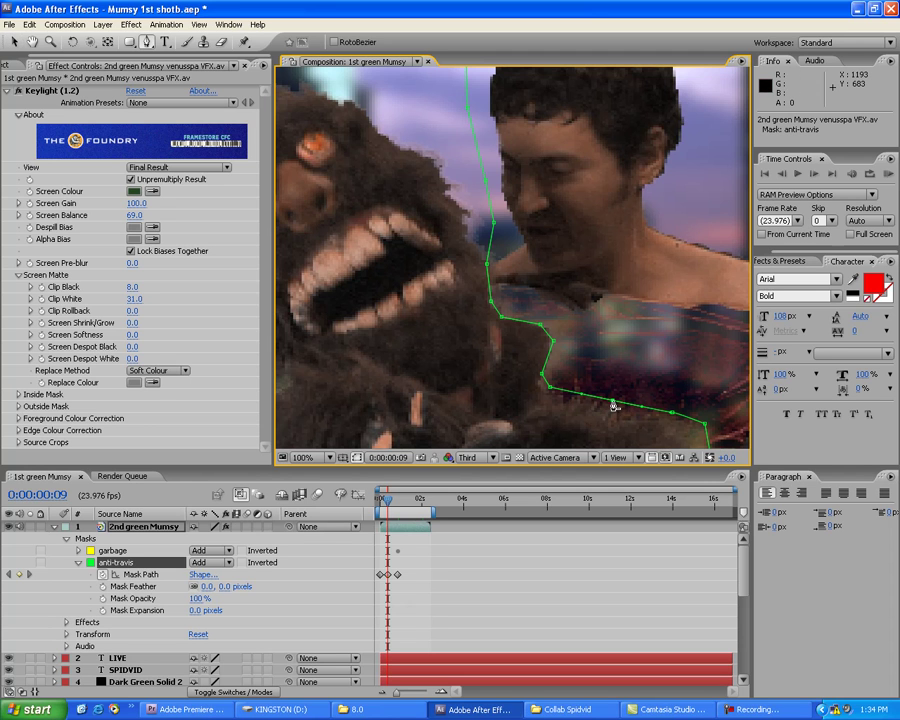
key(v)
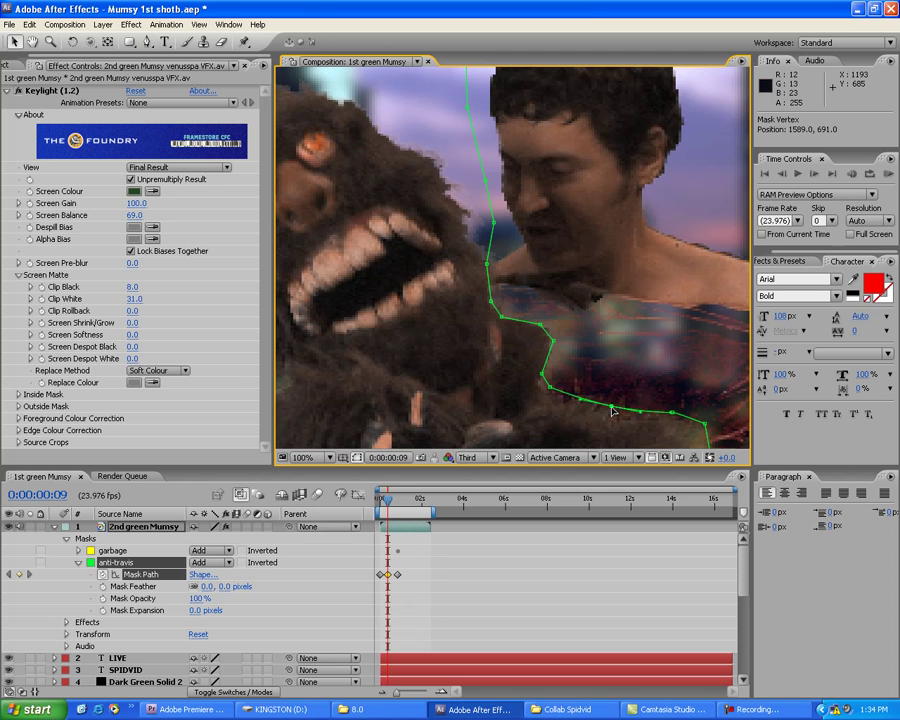
key(comma)
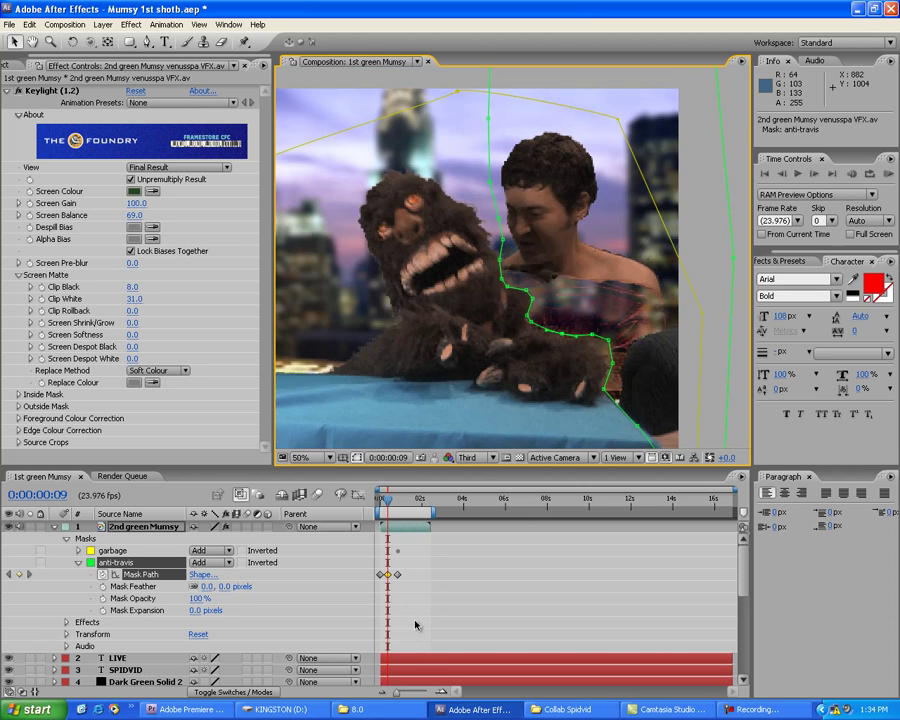
At 0:00:00:05, reshape the green mask outward around the puppet's head, neck and arm so it follows the fur
drag(397, 697, 429, 693)
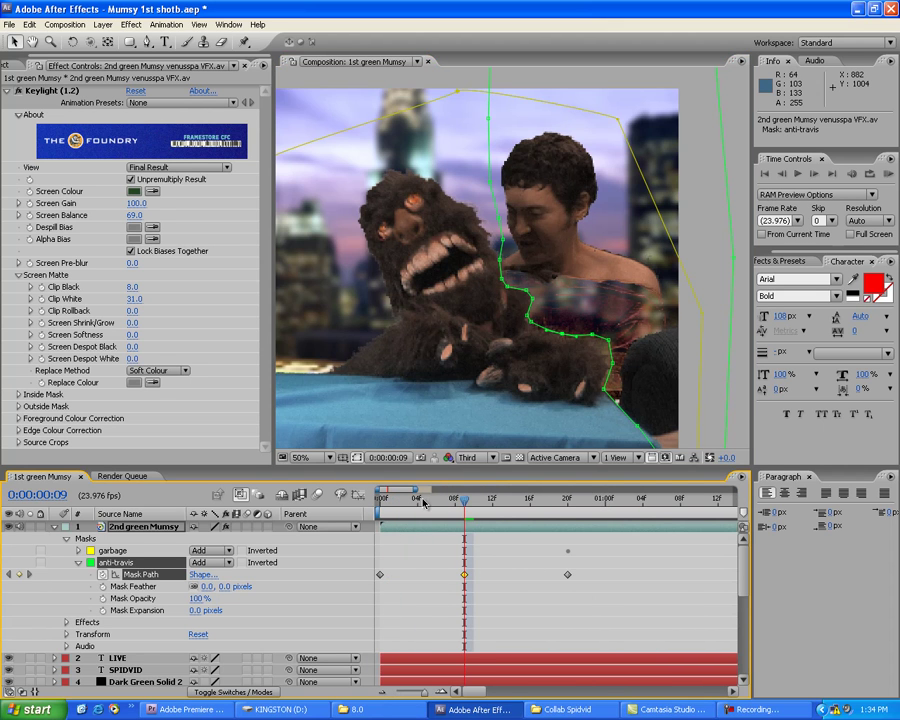
click(423, 500)
scroll(486, 270, up, 2)
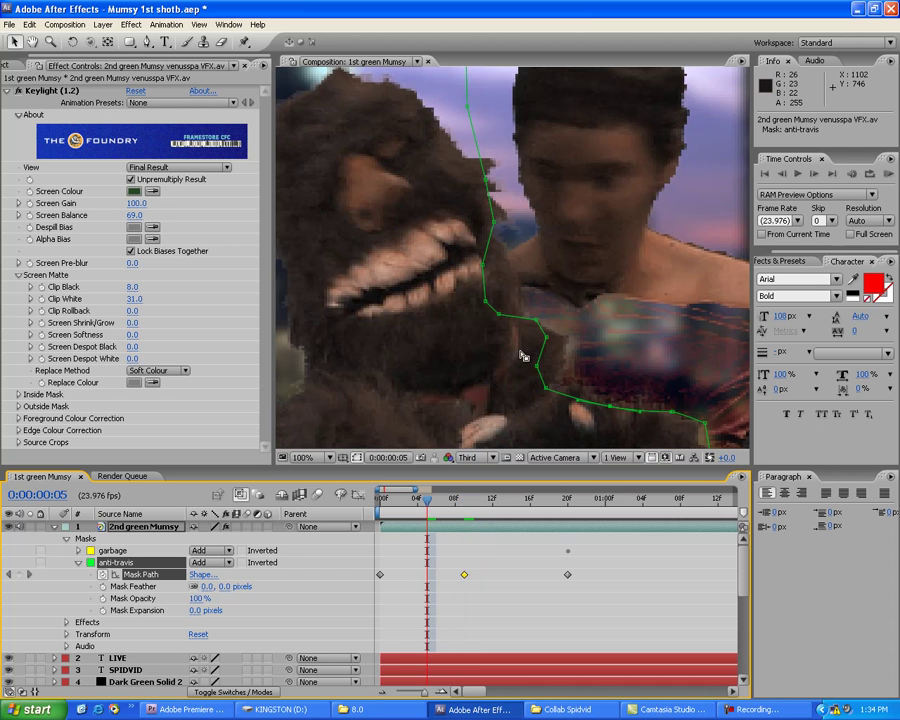
drag(486, 270, 524, 310)
drag(485, 183, 507, 174)
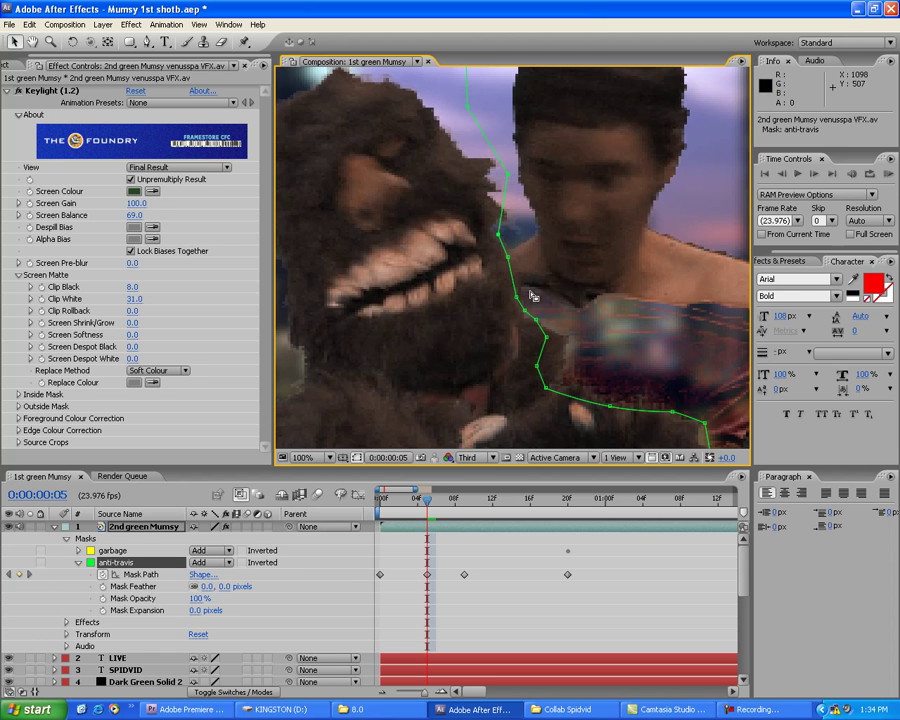
drag(546, 342, 561, 385)
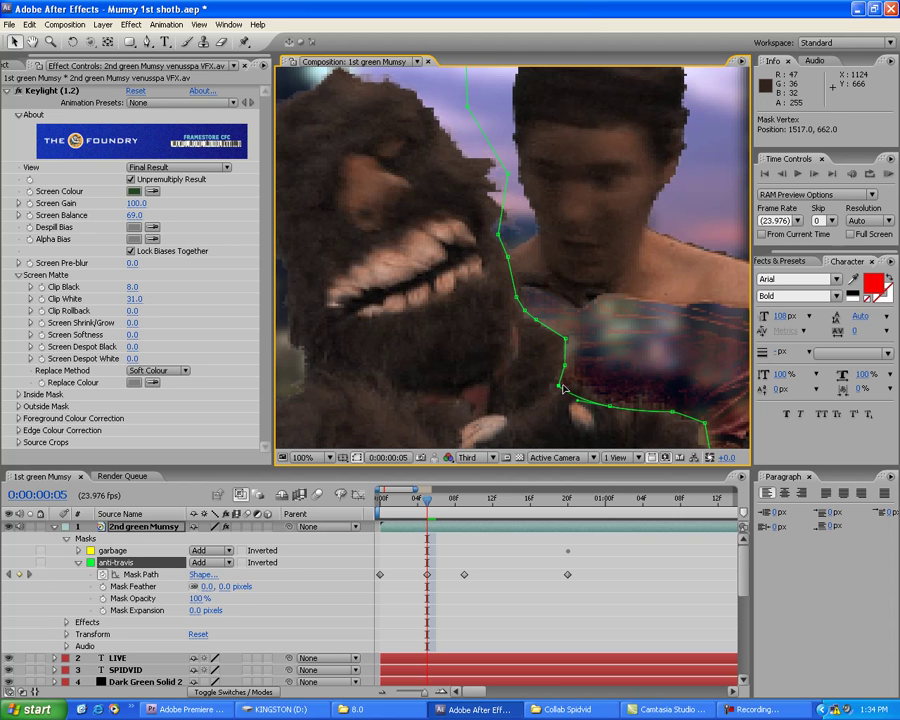
drag(610, 406, 626, 410)
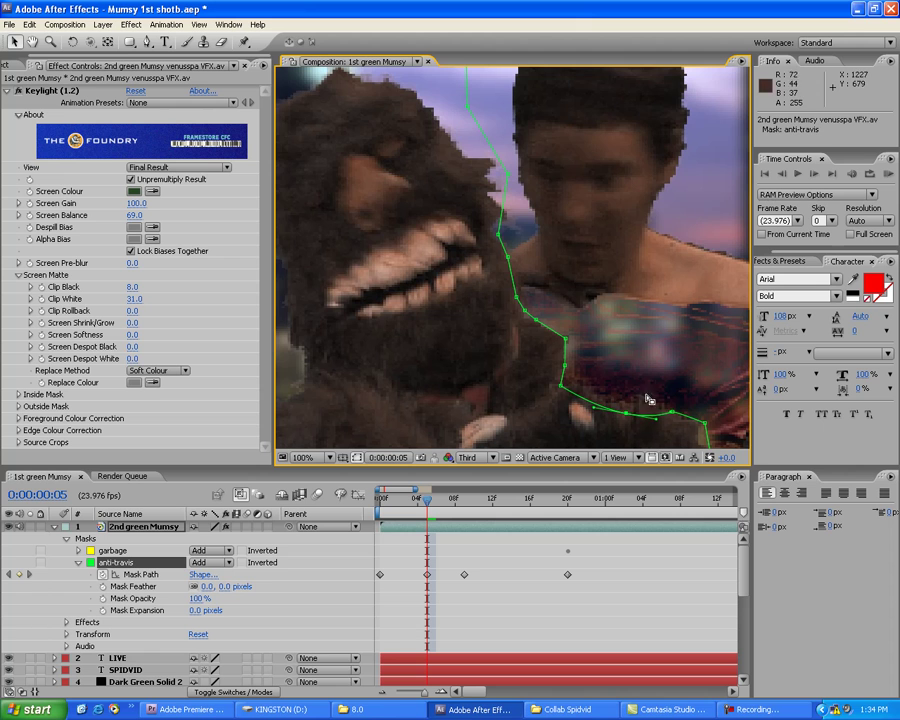
drag(651, 346, 574, 215)
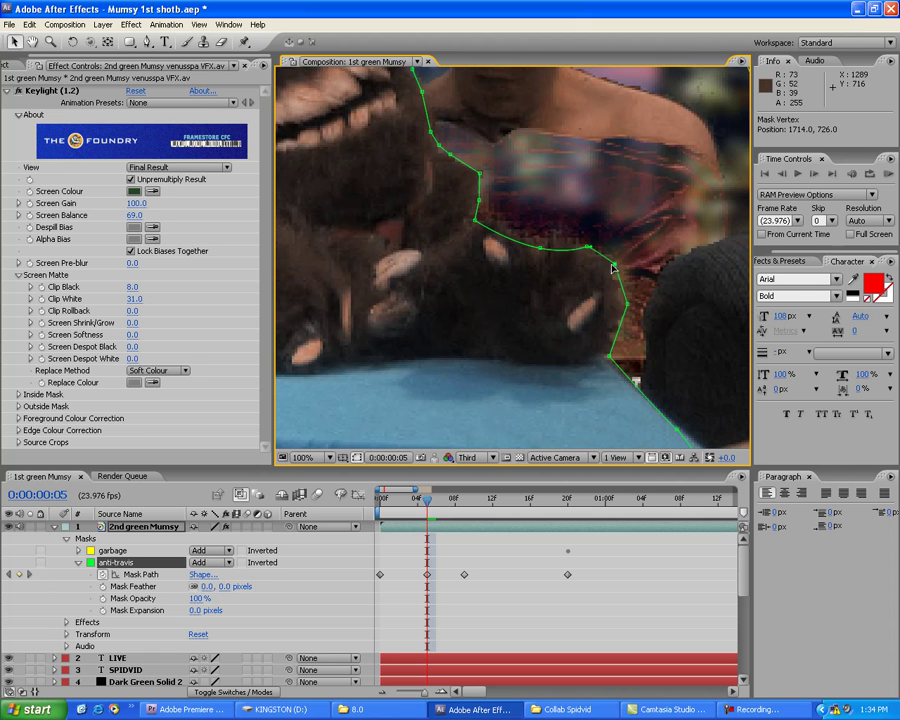
drag(617, 262, 614, 266)
key(comma)
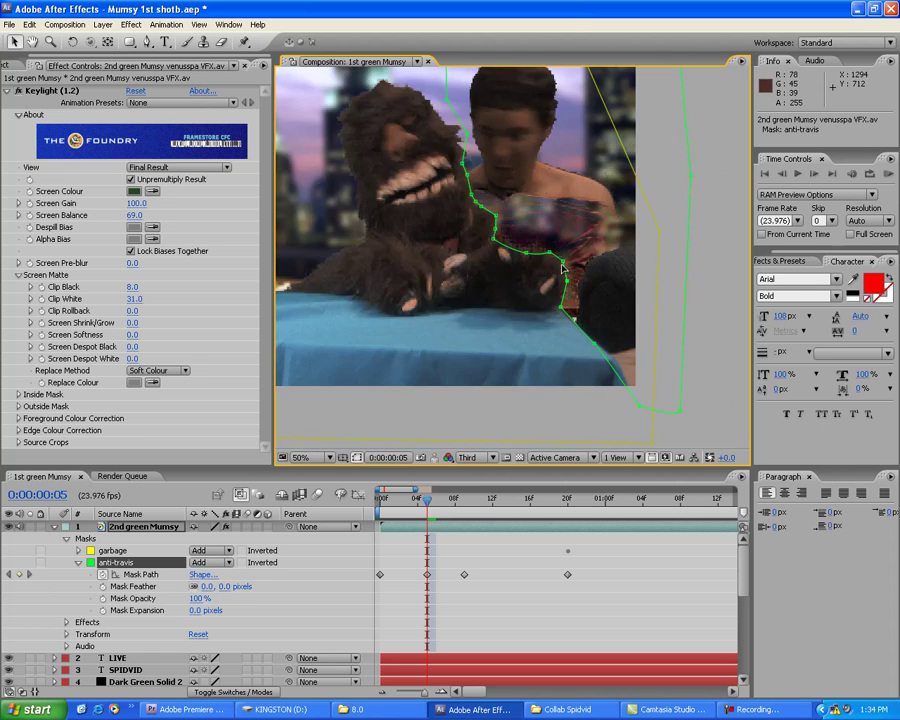
Refine the green mask at the puppet's neck at 0:00:00:02 and arm at 0:00:00:14, and play back the animation from the start
drag(430, 506, 398, 505)
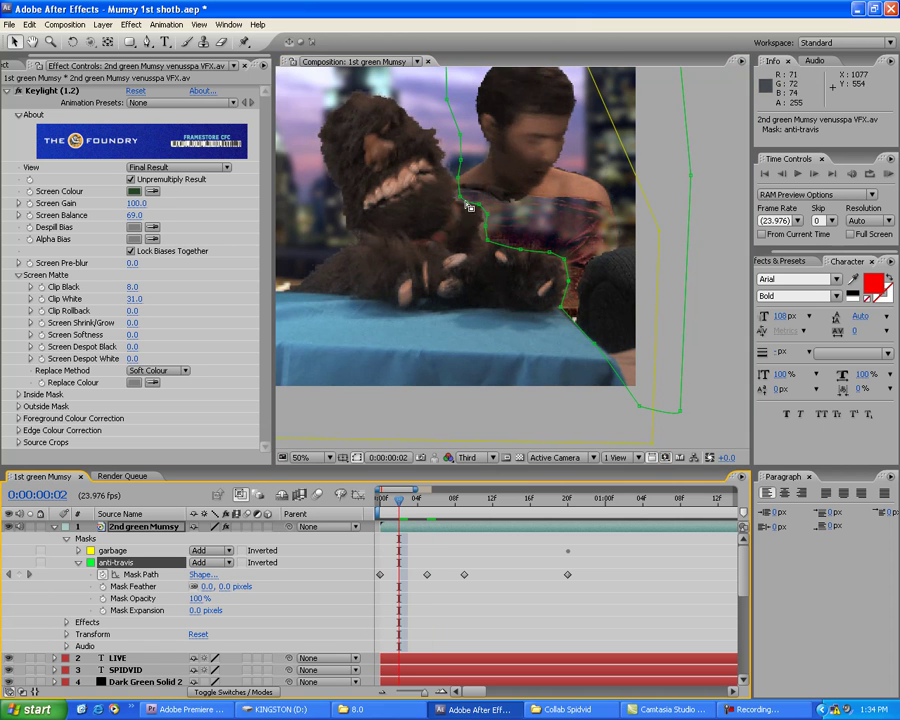
drag(458, 183, 456, 200)
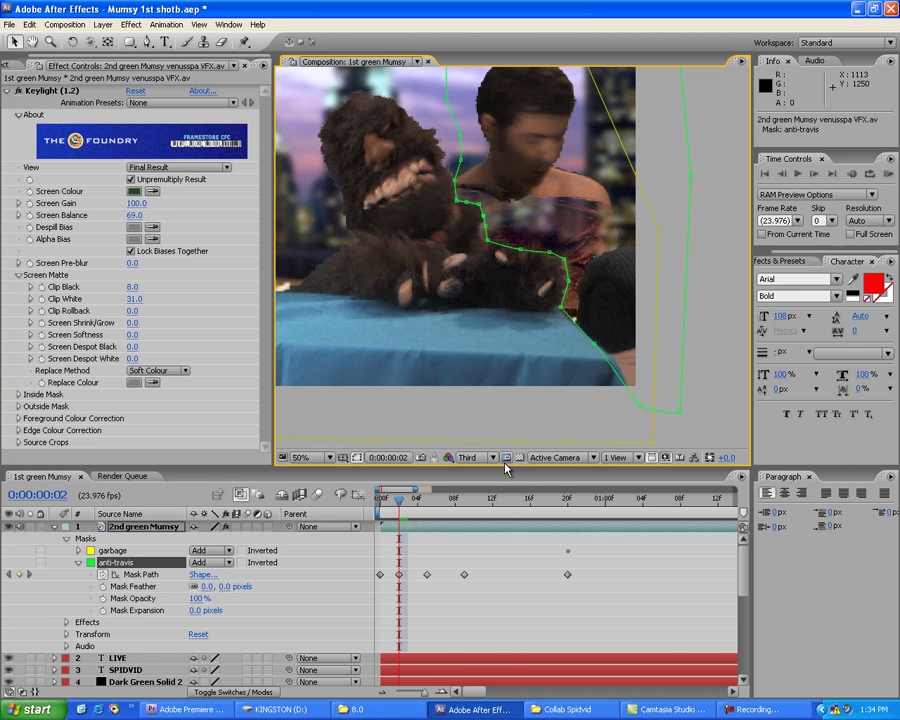
click(515, 505)
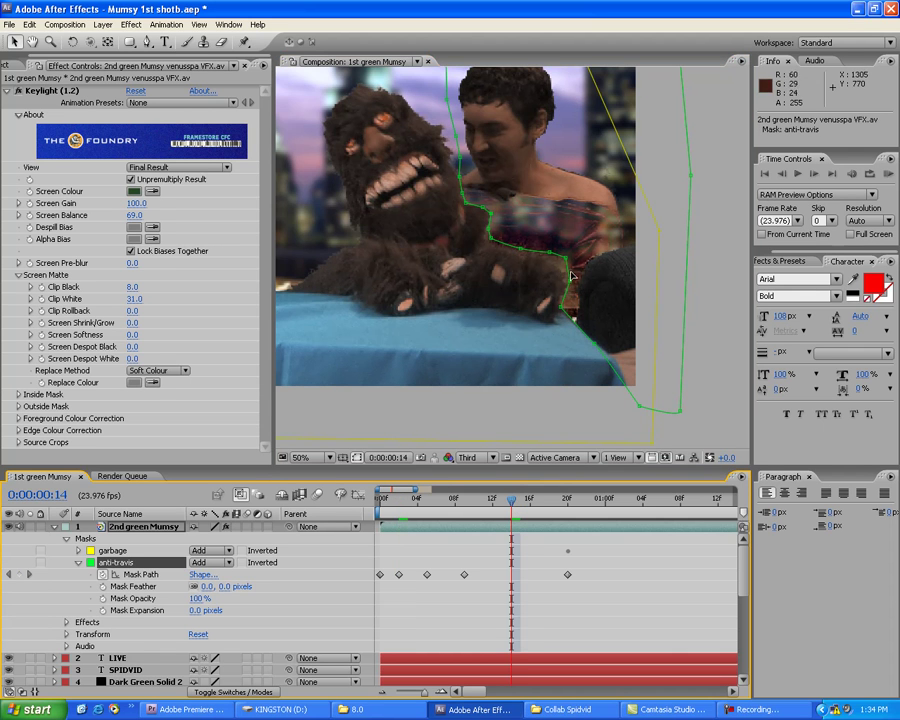
drag(549, 251, 550, 260)
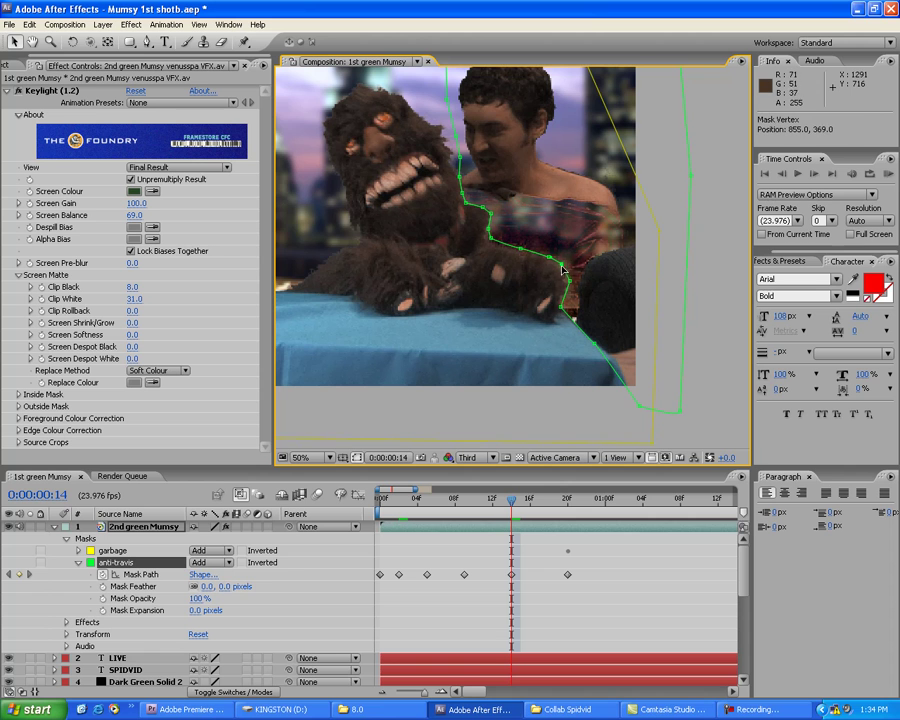
click(544, 503)
drag(478, 486, 357, 493)
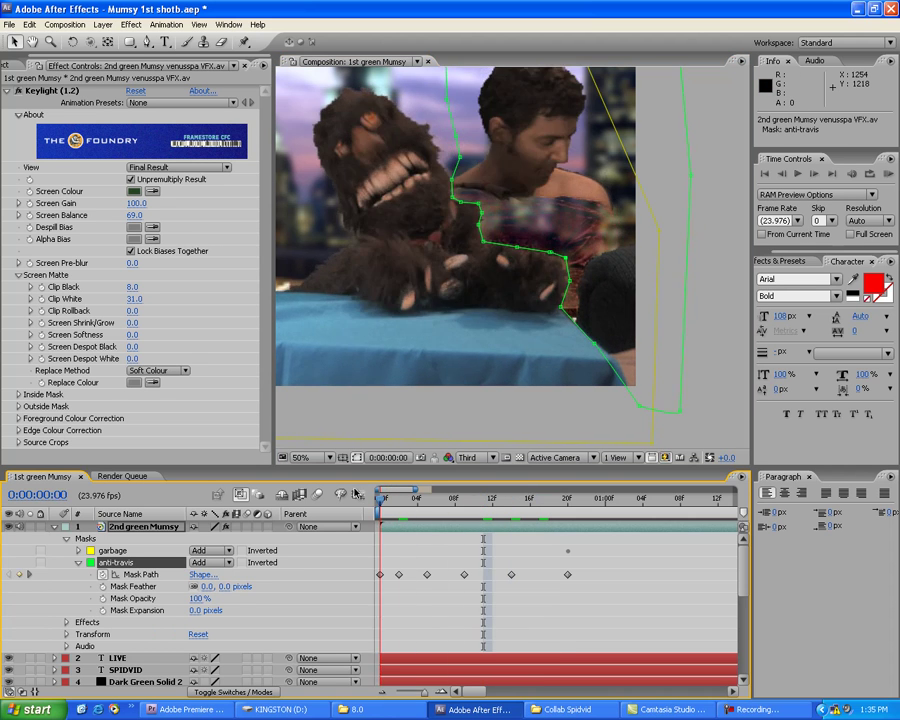
click(798, 174)
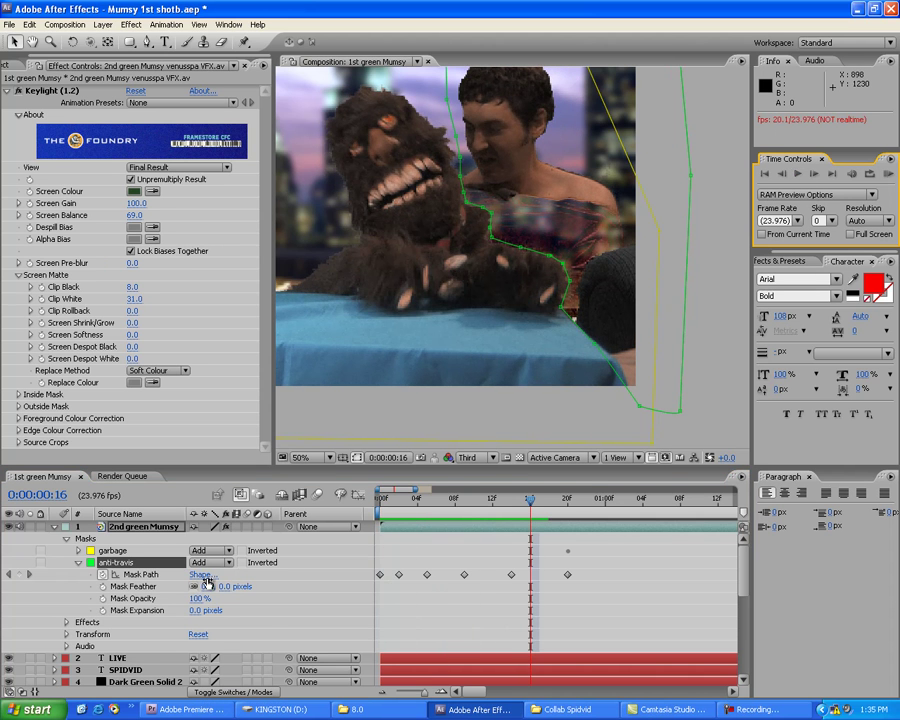
Set the green mask's mode to Subtract and its feather to 3 pixels, and check the composite at 0:00:00:00
click(232, 565)
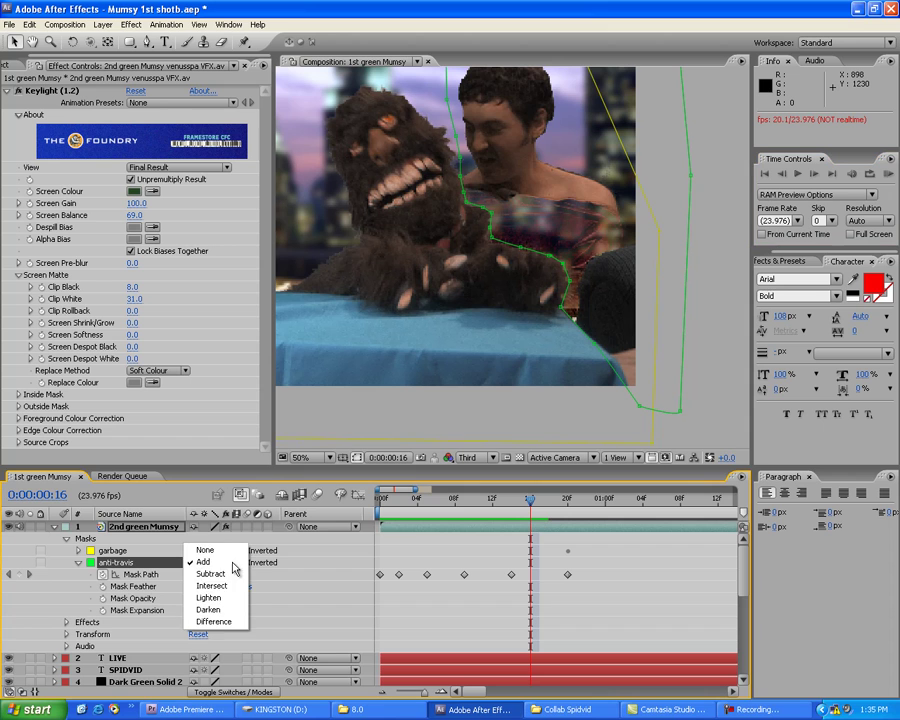
click(236, 573)
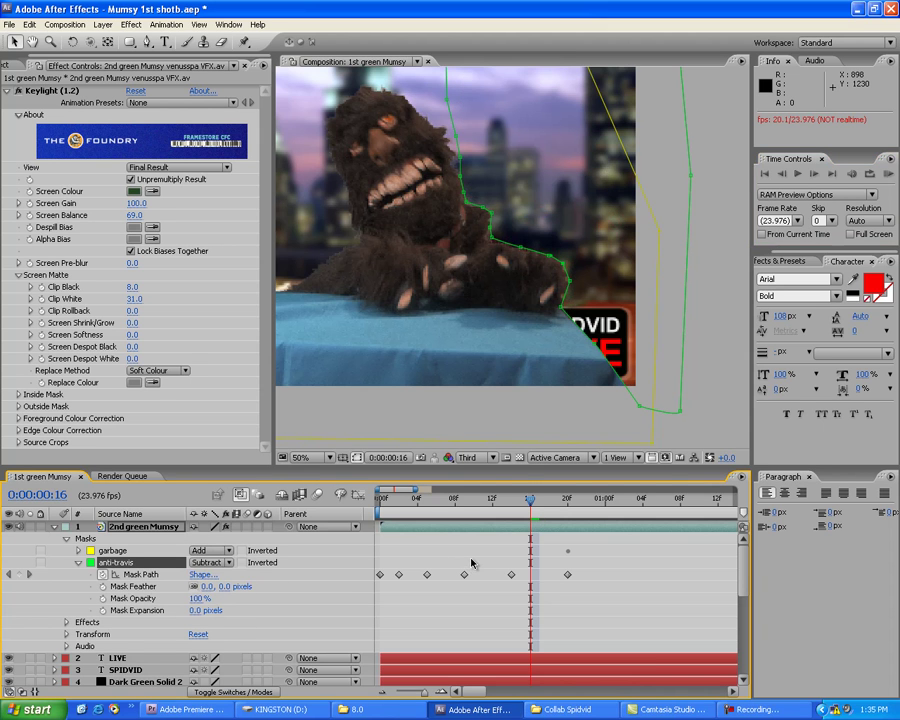
click(317, 575)
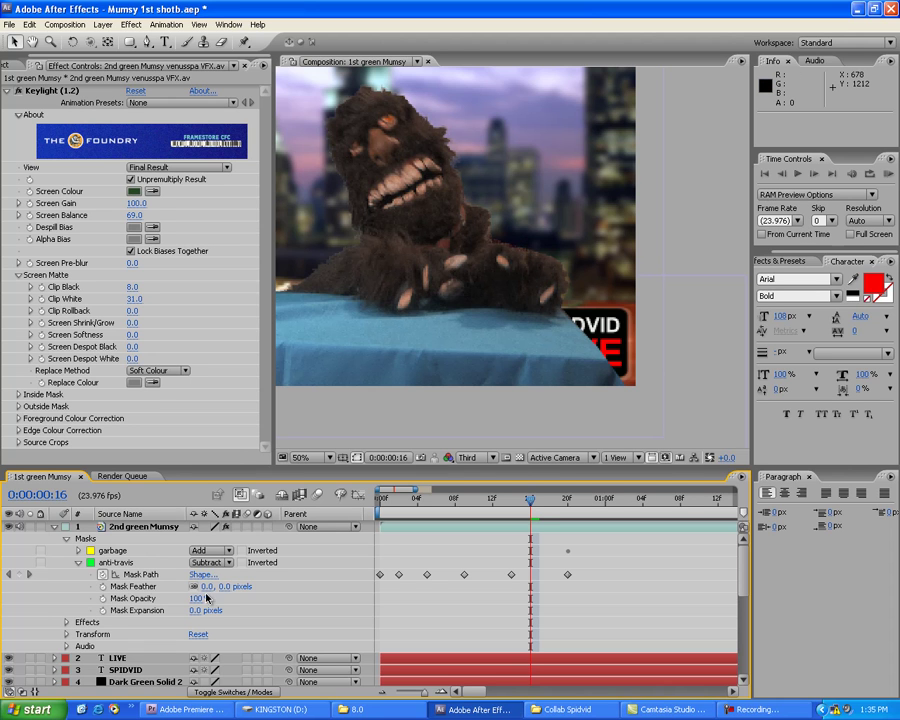
click(206, 588)
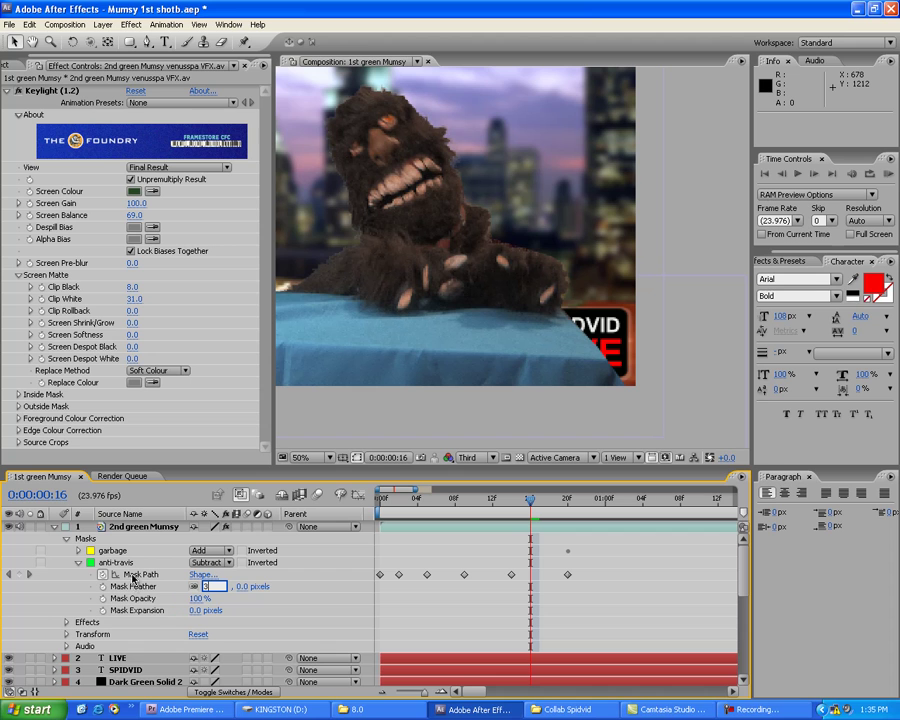
key(Return)
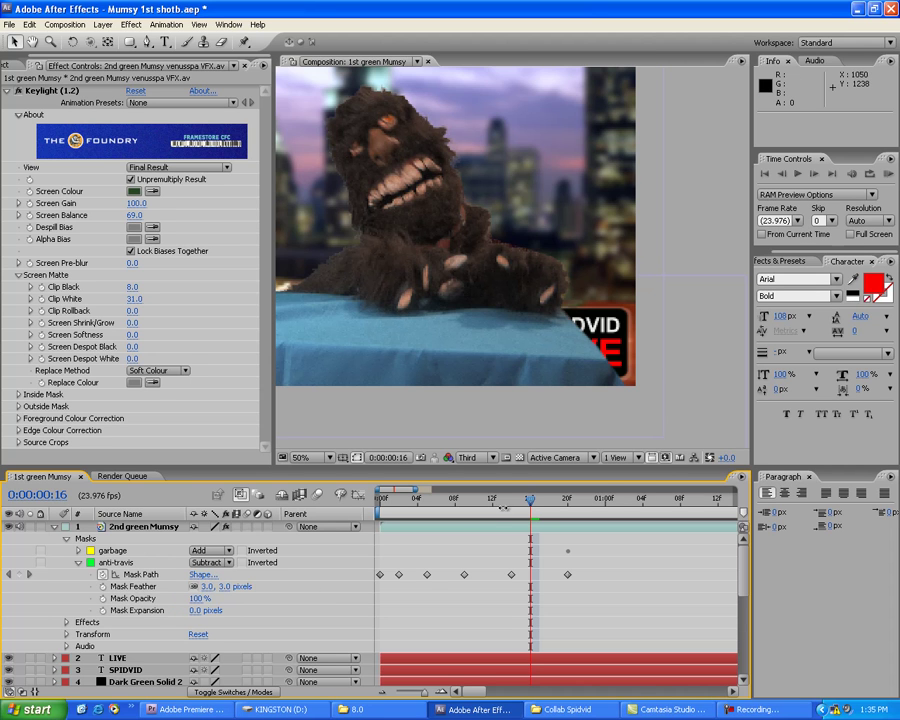
drag(491, 505, 380, 500)
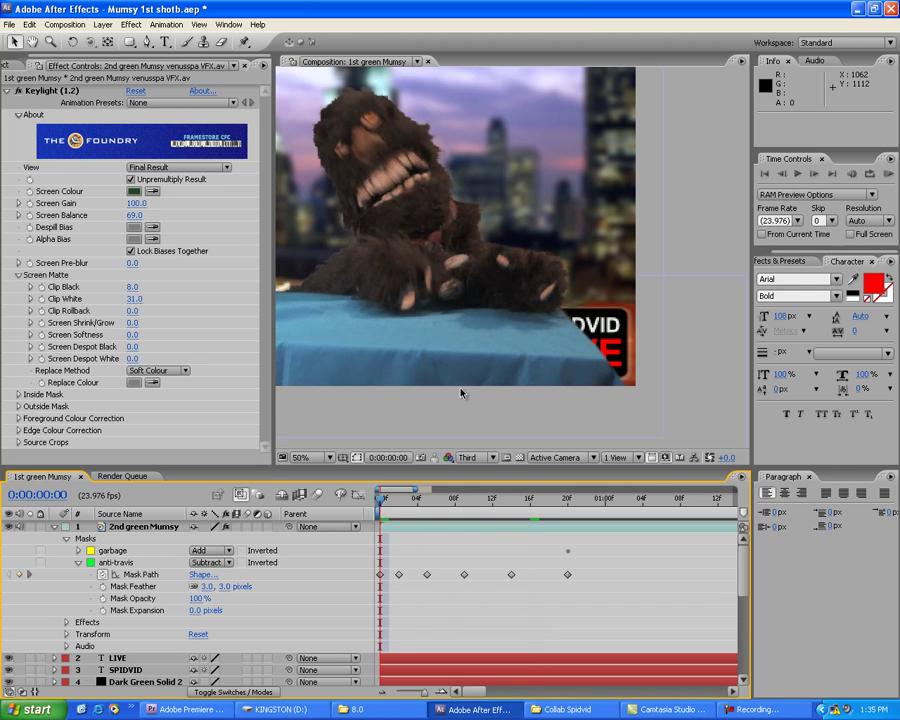
scroll(465, 347, down, 2)
drag(440, 278, 498, 293)
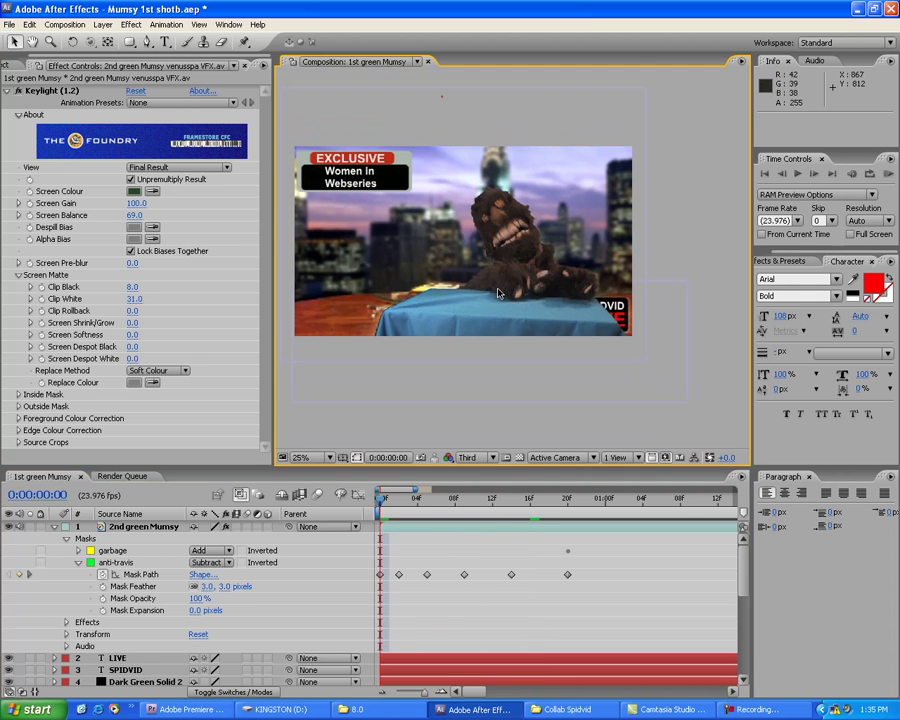
scroll(497, 302, up, 2)
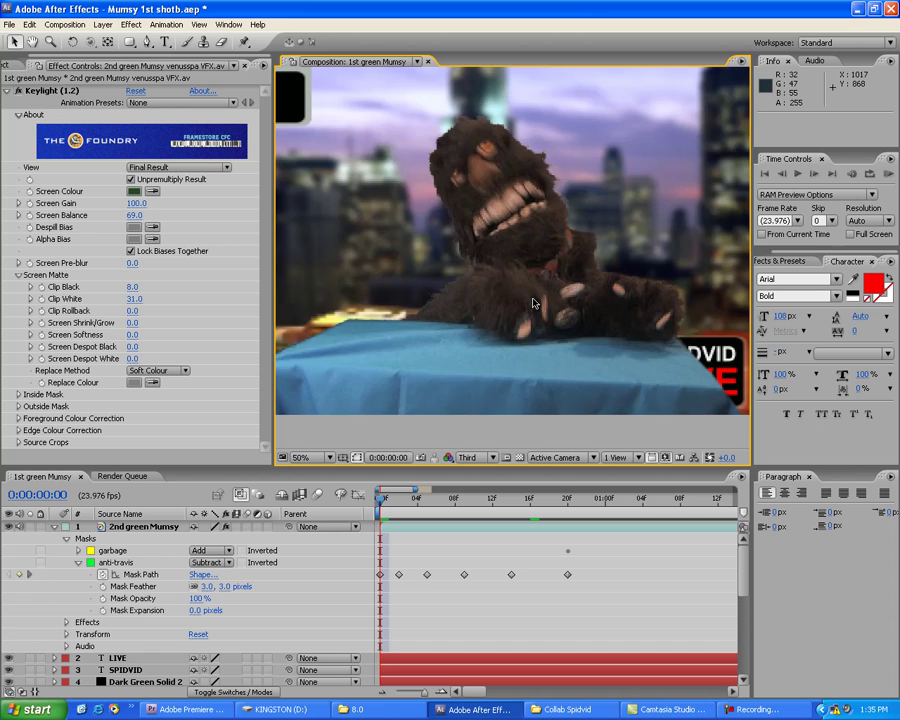
scroll(533, 303, down, 2)
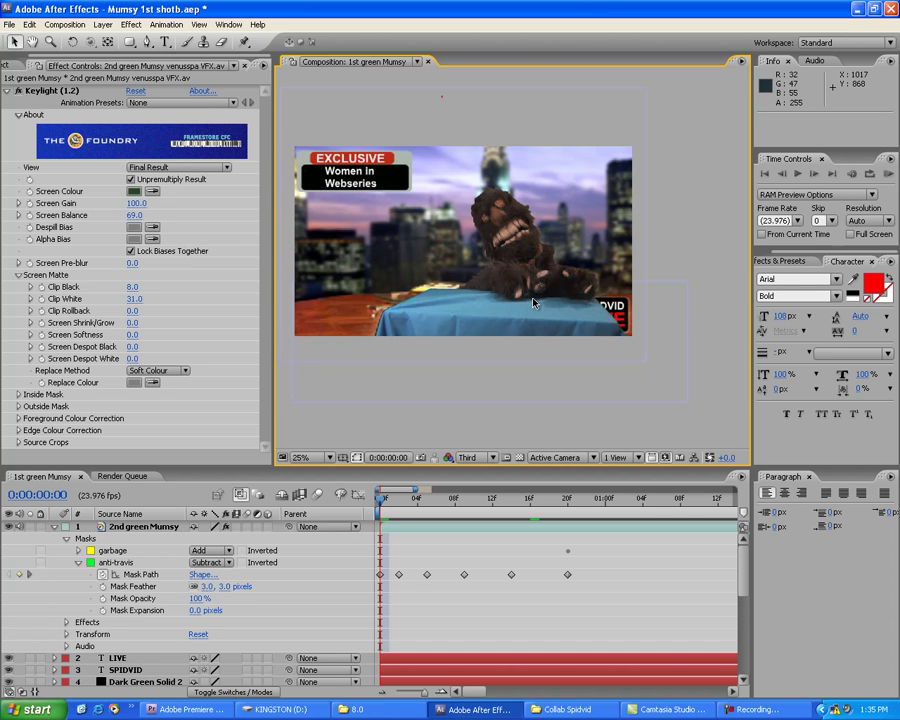
click(144, 526)
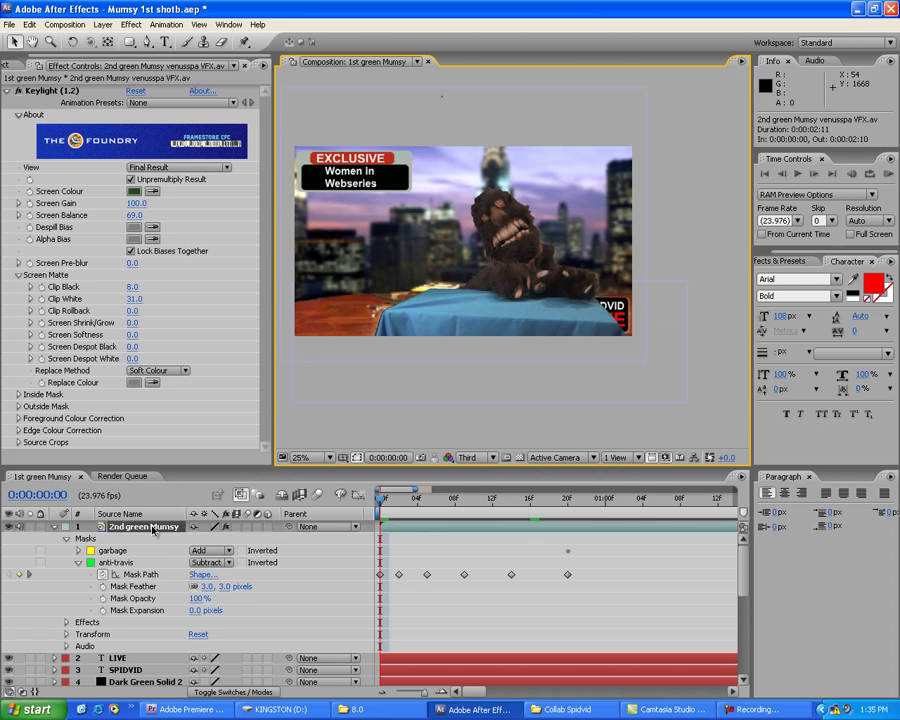
click(131, 25)
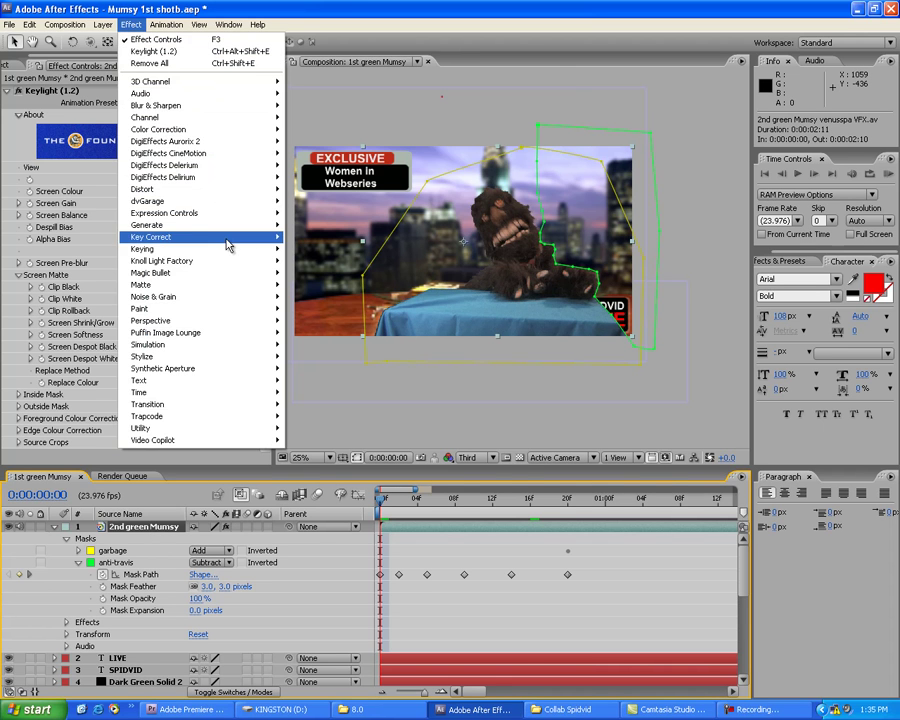
mouse_move(275, 250)
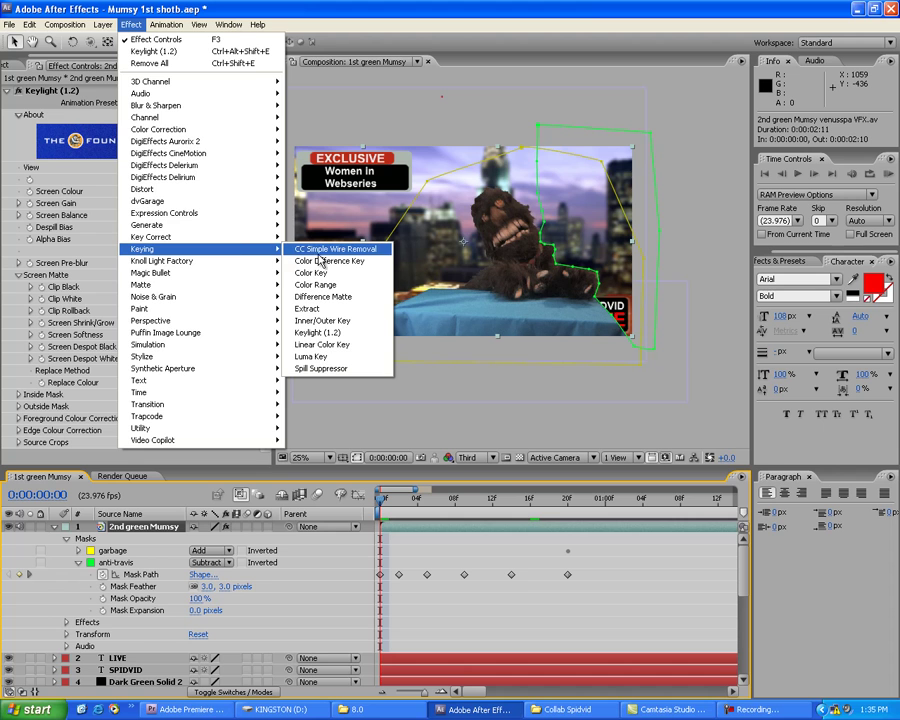
click(320, 320)
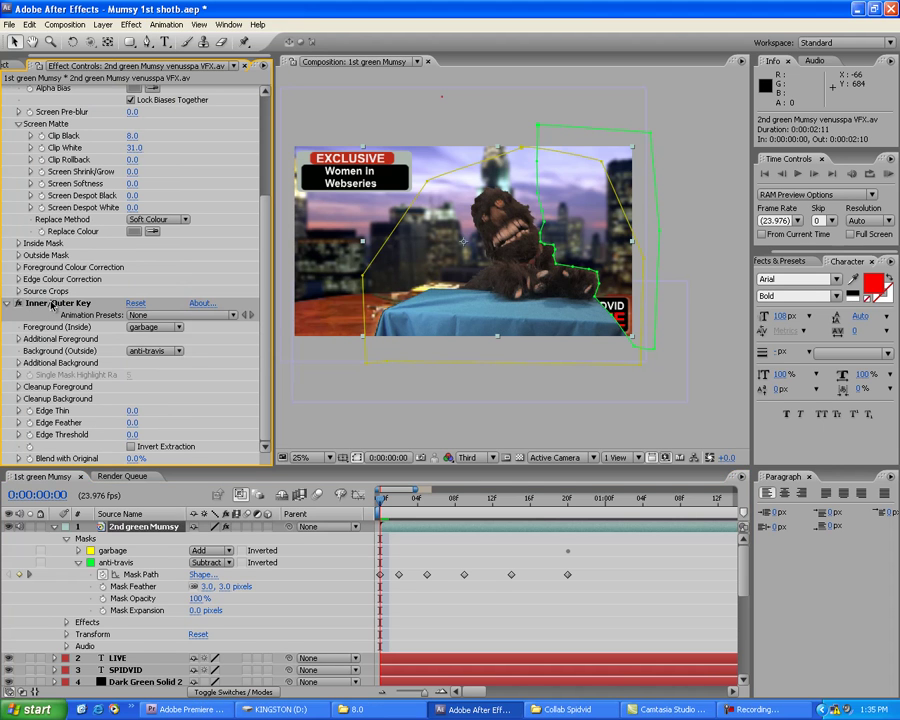
key(Delete)
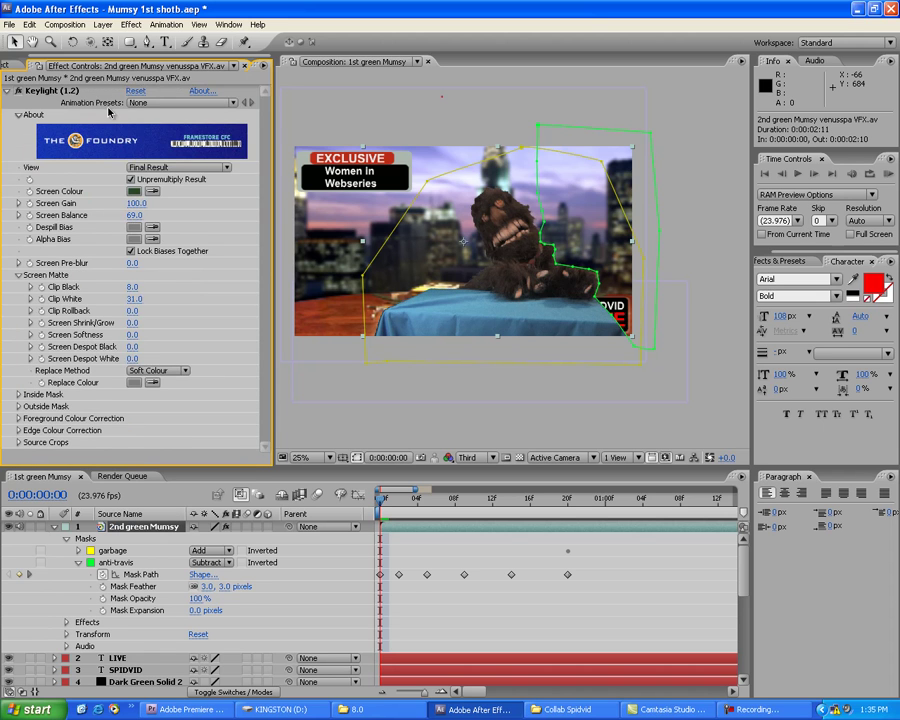
Add a second Keylight (1.2) effect to the 2nd green Mumsy layer and sample the blue tablecloth as its screen colour
click(131, 24)
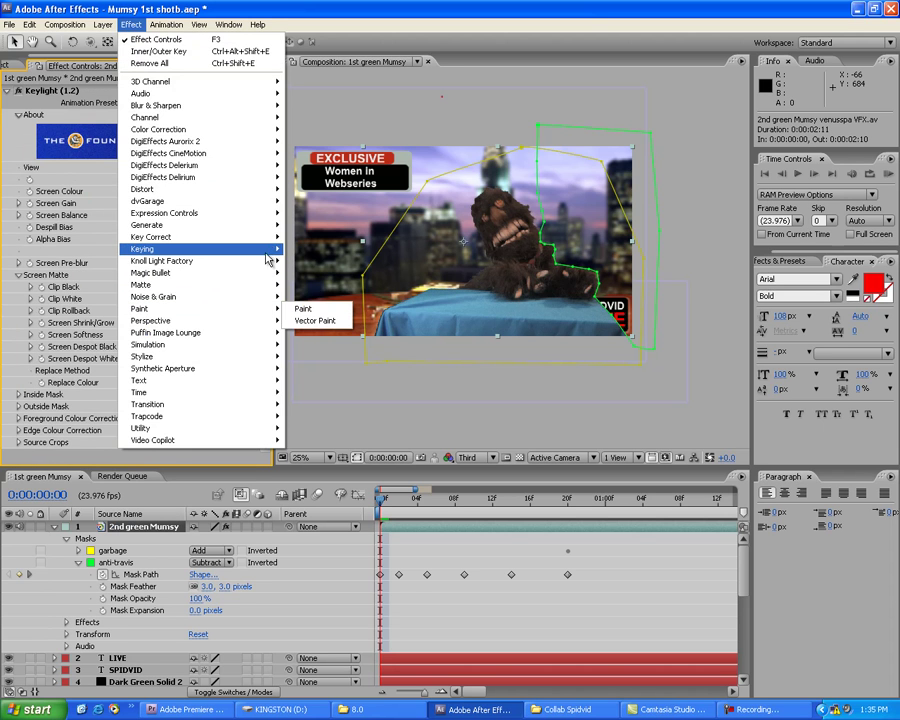
mouse_move(272, 251)
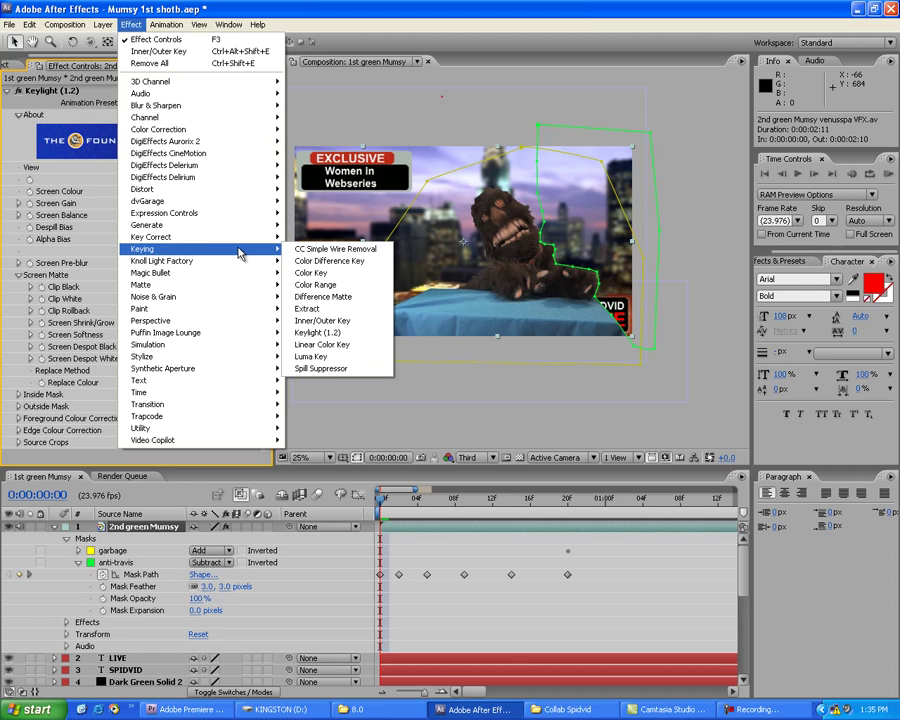
click(352, 333)
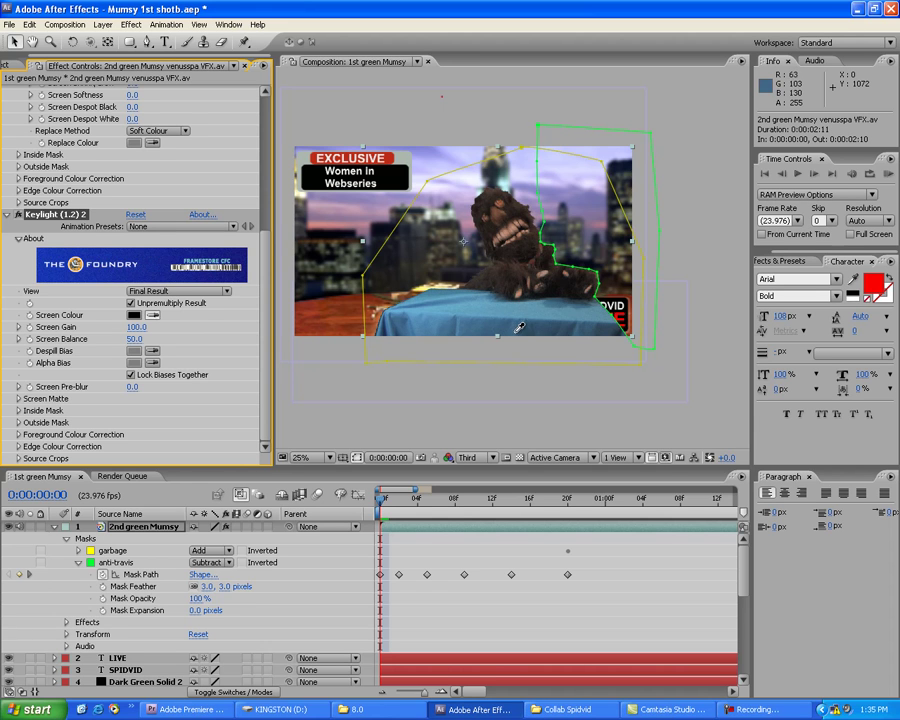
click(558, 302)
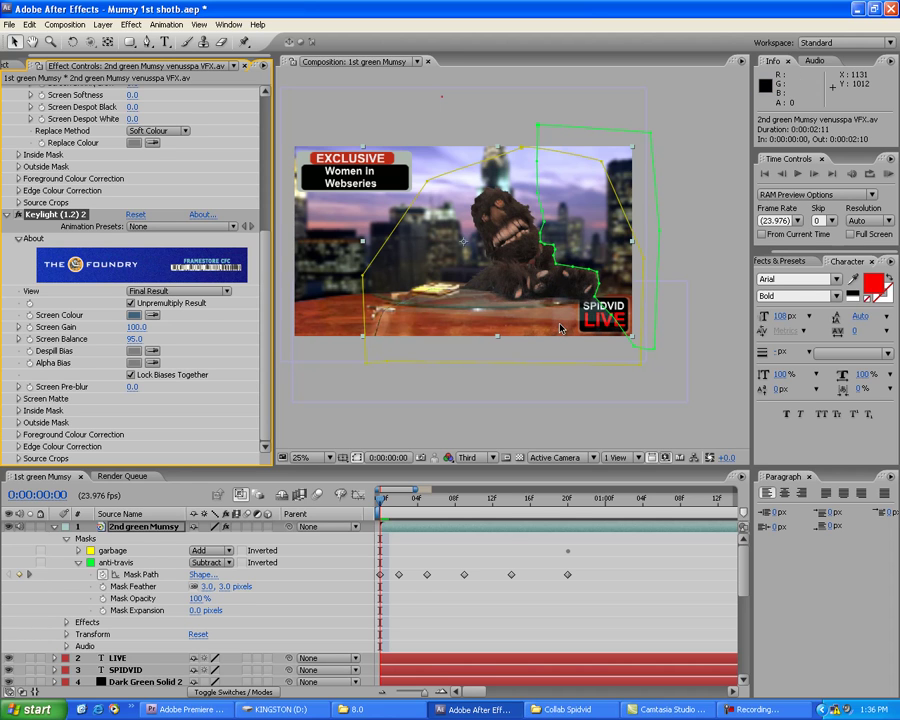
View the second Keylight's Screen Matte and set its Screen Balance to 0
click(228, 292)
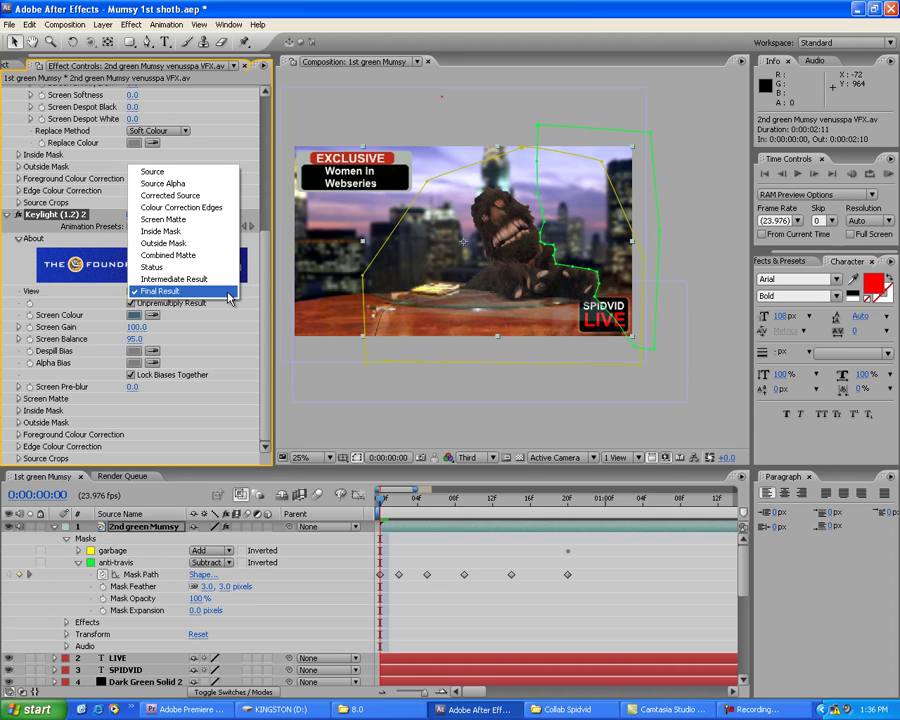
click(229, 220)
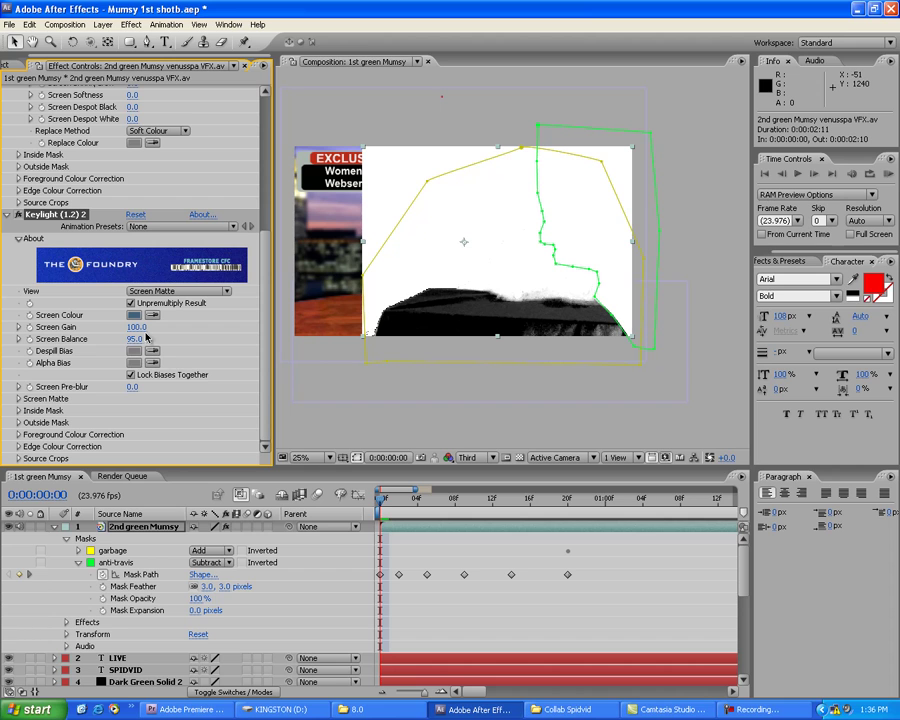
drag(150, 339, 90, 338)
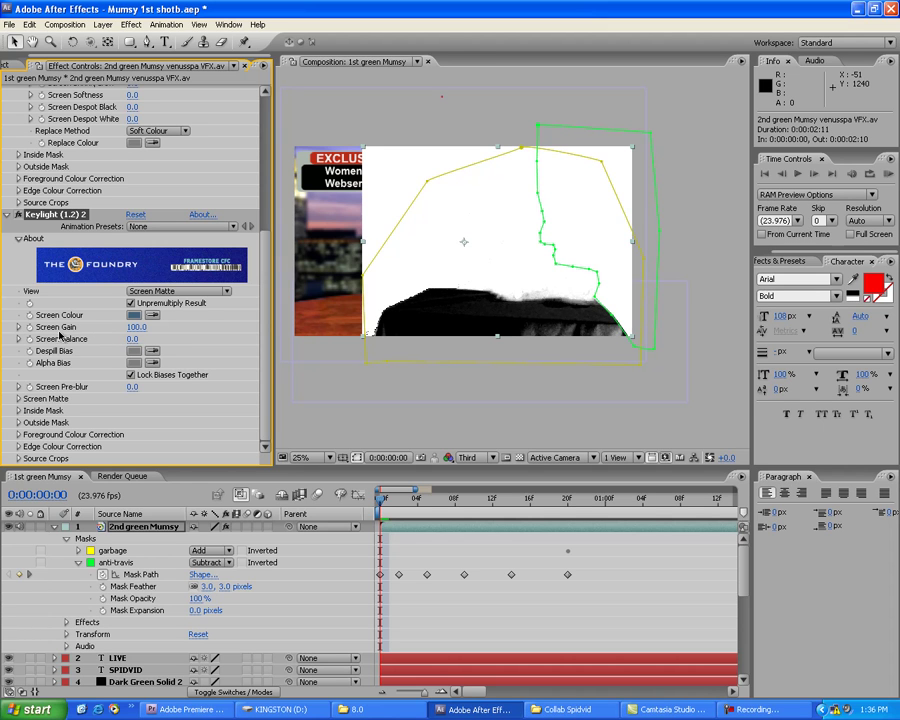
Set the second Keylight's Clip Black to 37 and Clip White to 74, return its view to Final Result, and collapse the layer
click(18, 399)
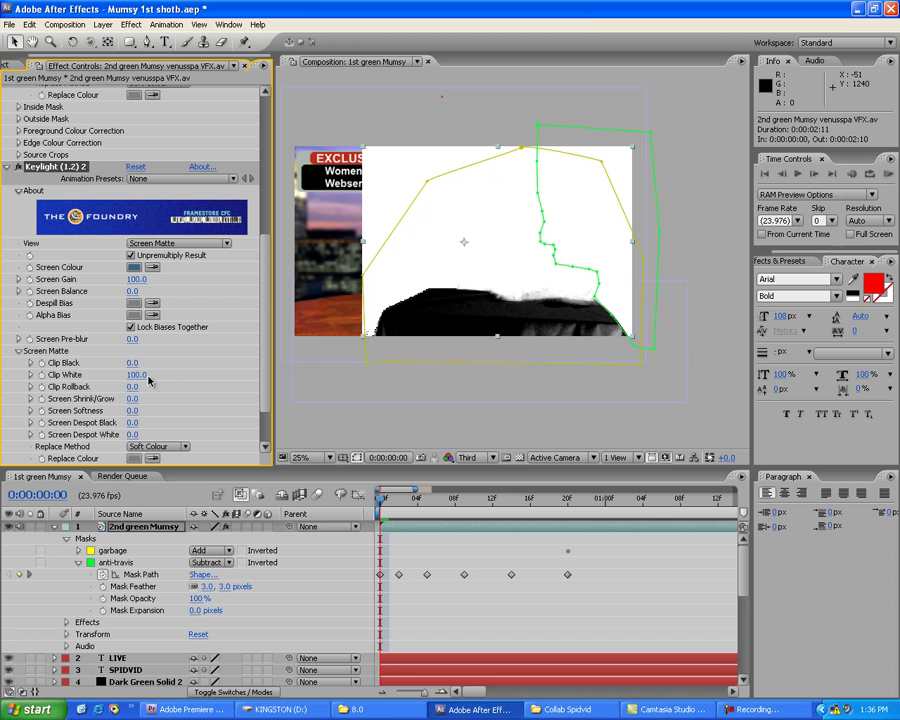
mouse_move(133, 374)
mouse_down()
mouse_move(112, 374)
mouse_move(141, 374)
mouse_up()
drag(150, 363, 158, 363)
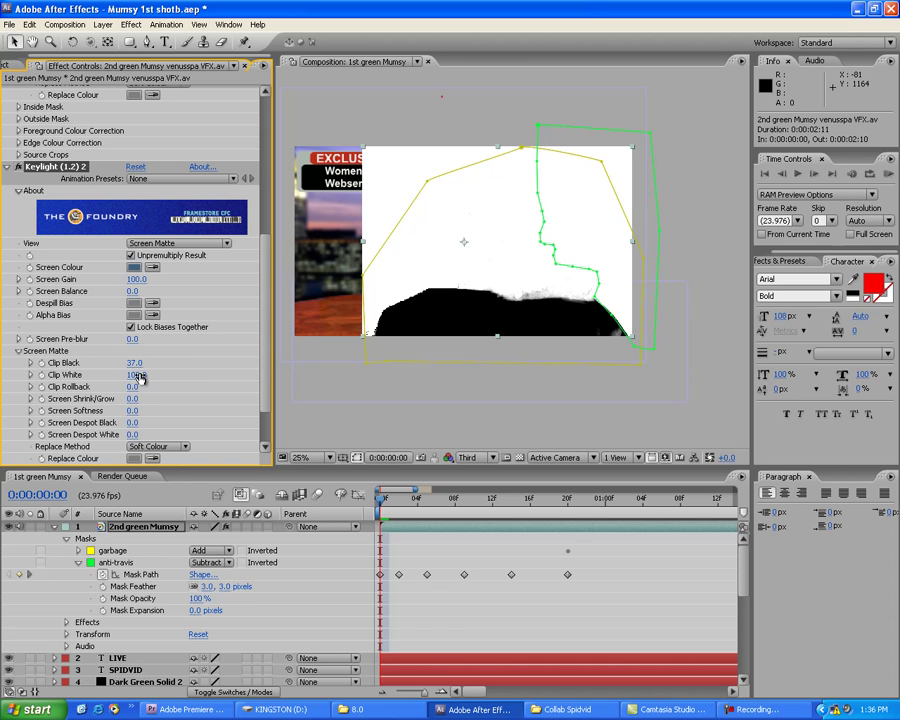
drag(135, 374, 123, 374)
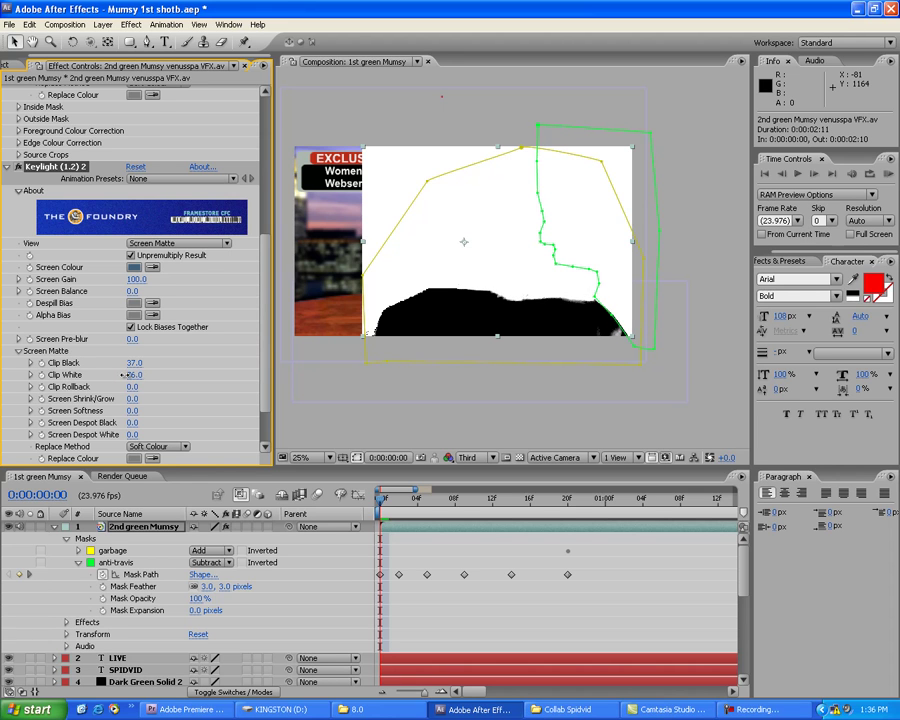
click(225, 243)
click(240, 315)
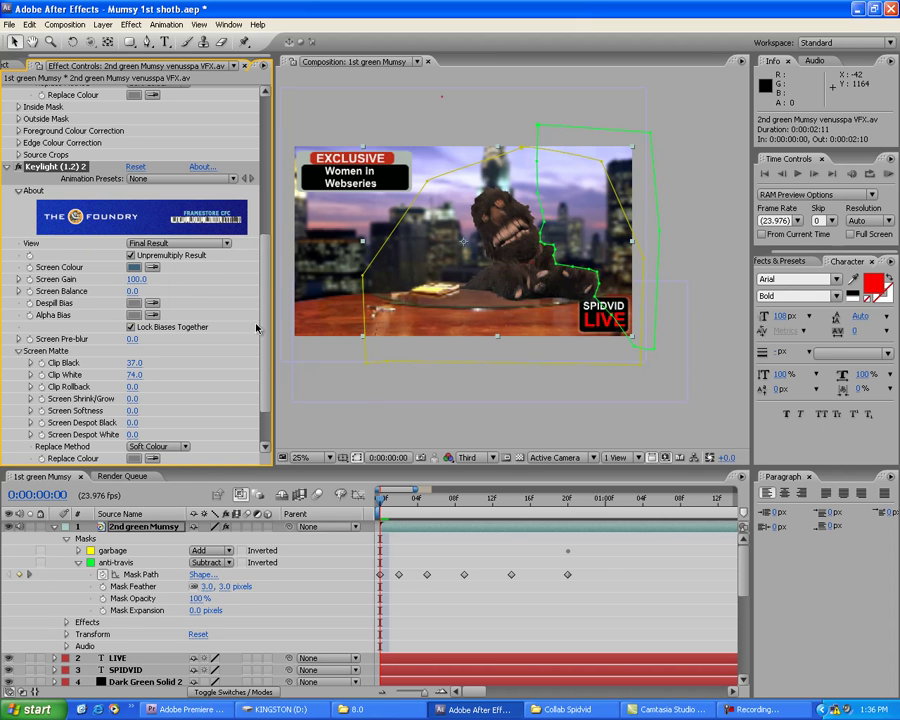
click(600, 558)
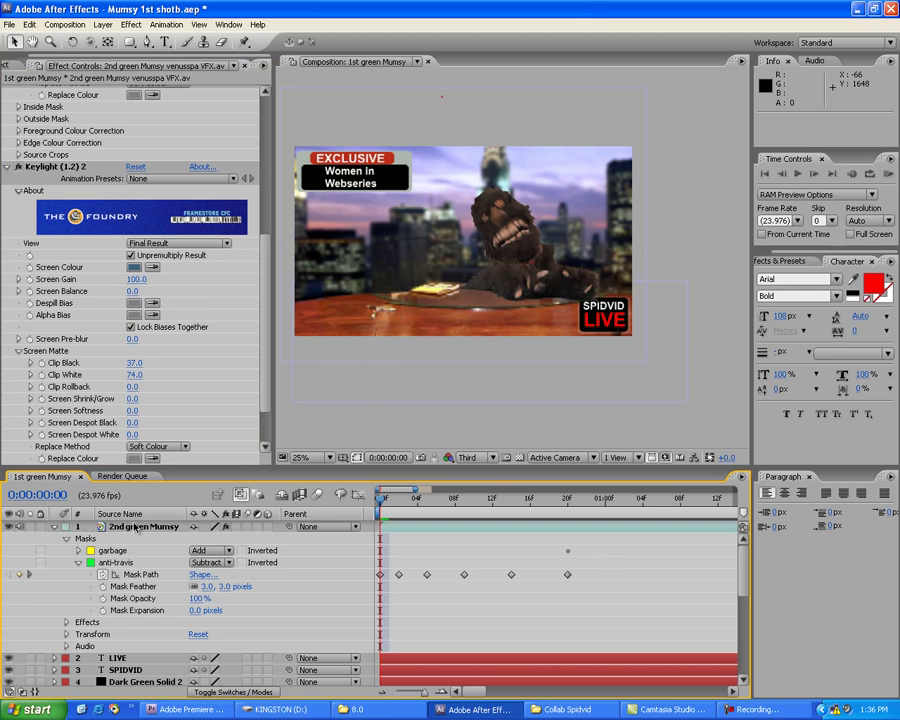
click(55, 529)
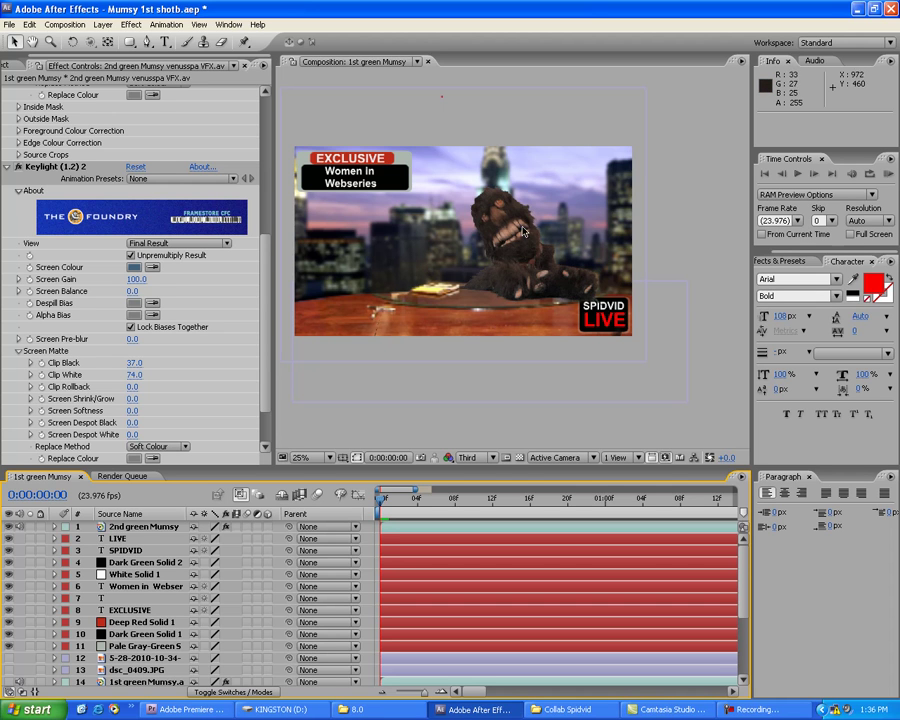
Add Levels to the 2nd green Mumsy layer with Input Black 8, Input White 161 and Gamma 1.10
click(137, 528)
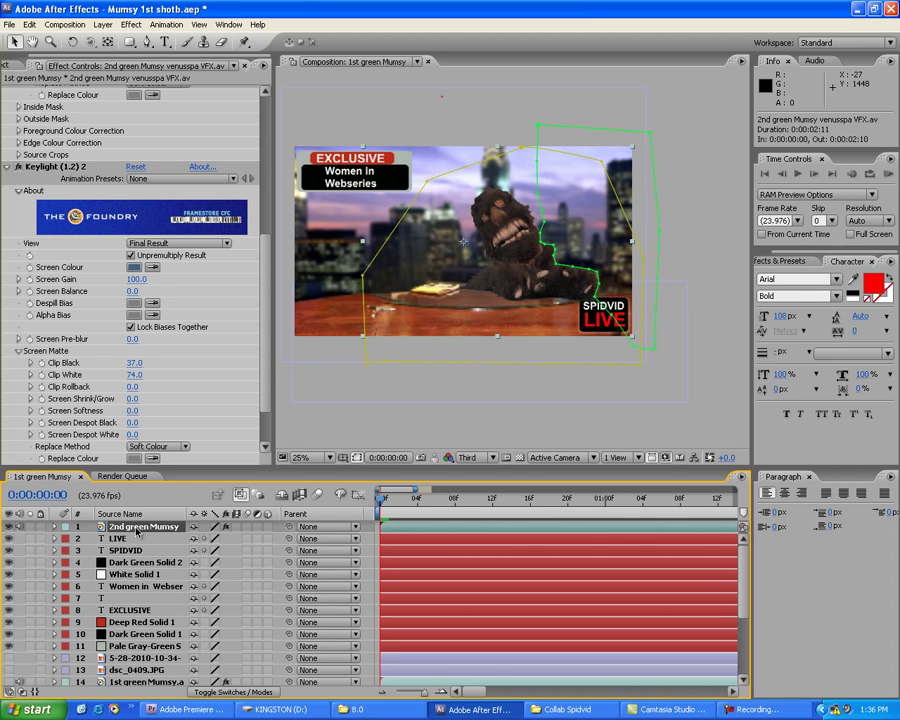
click(131, 26)
mouse_move(191, 131)
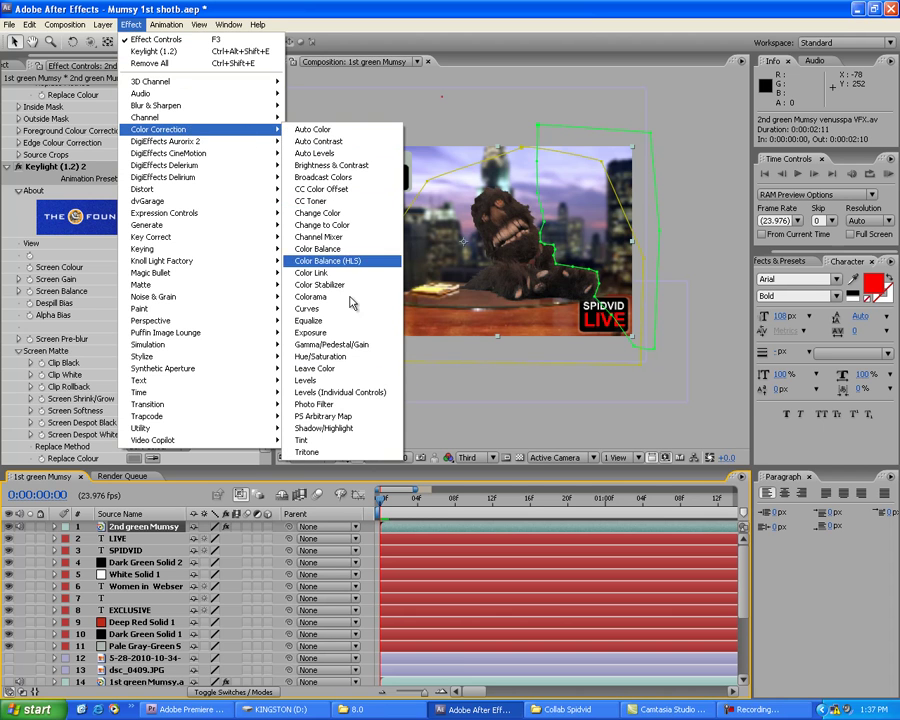
click(335, 380)
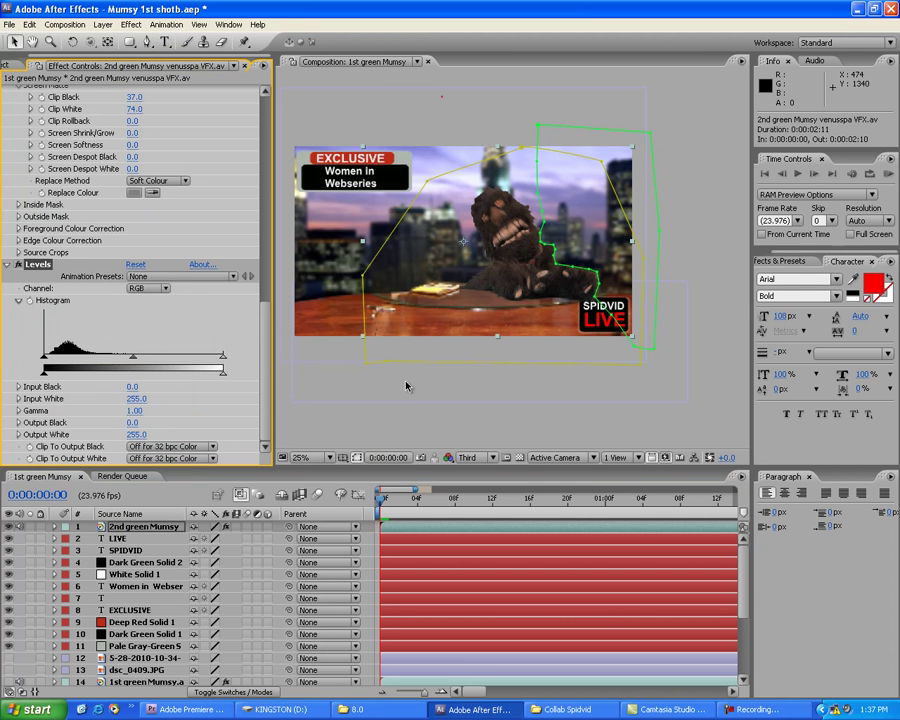
scroll(186, 219, up, 8)
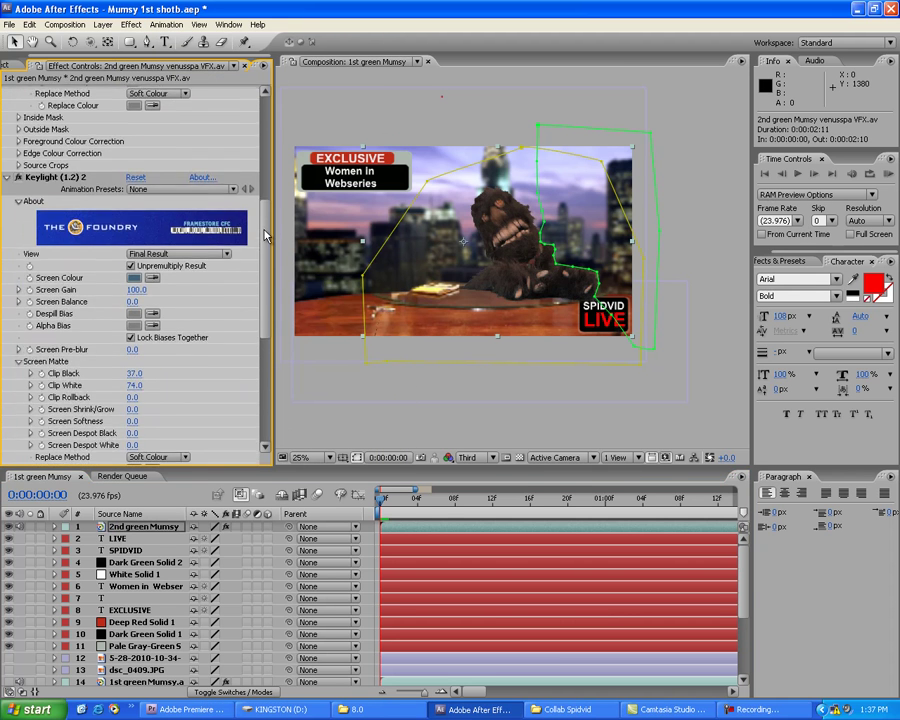
drag(266, 235, 264, 355)
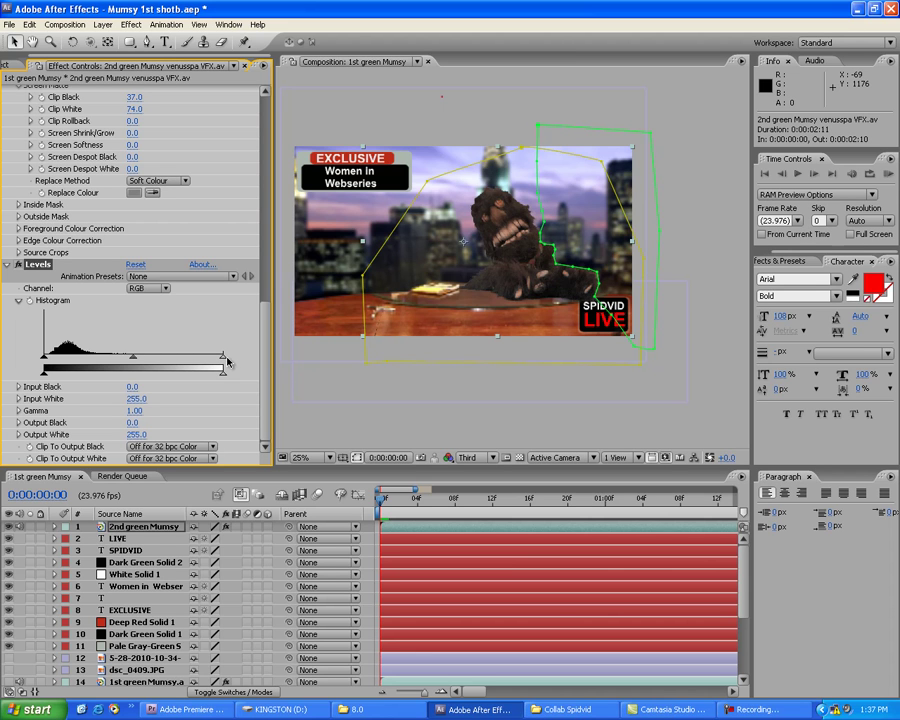
drag(224, 362, 158, 357)
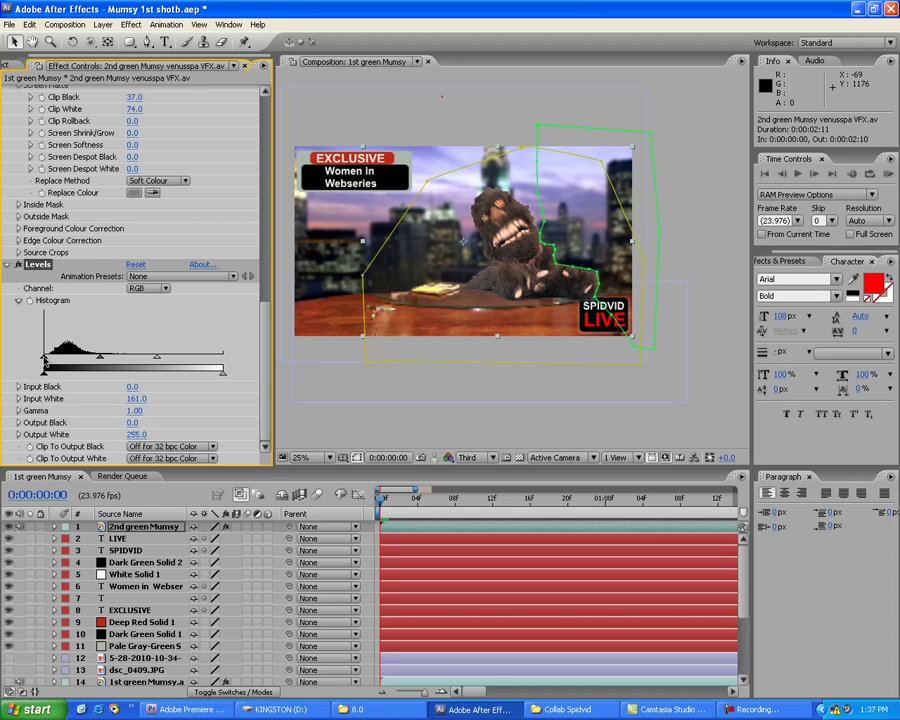
drag(45, 362, 48, 362)
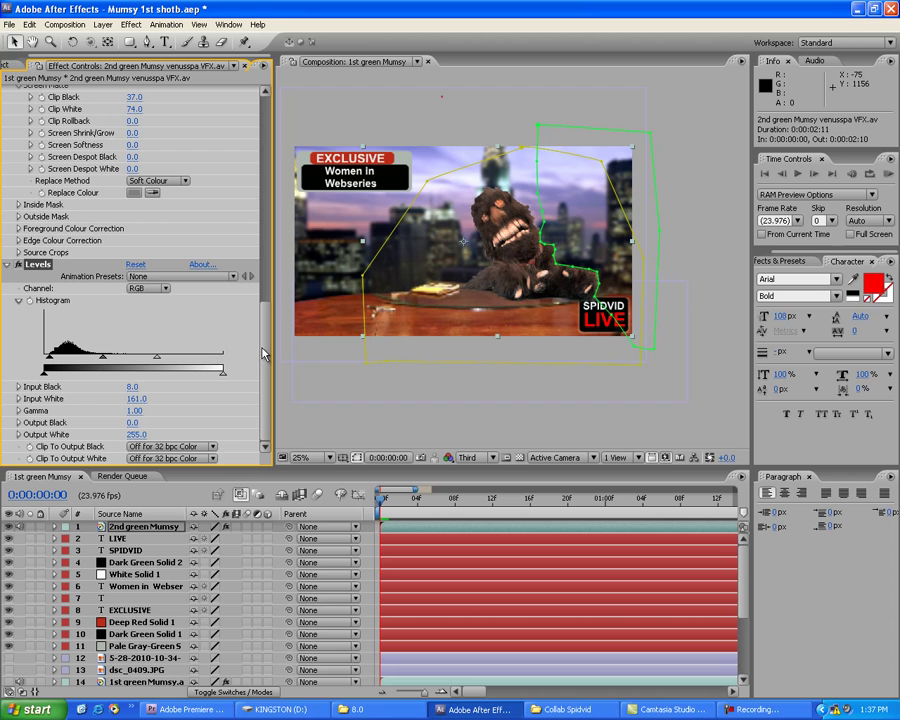
drag(103, 362, 107, 362)
drag(104, 358, 100, 361)
Add a Hue/Saturation effect to the 2nd green Mumsy layer and set its Master Saturation to 20
click(131, 25)
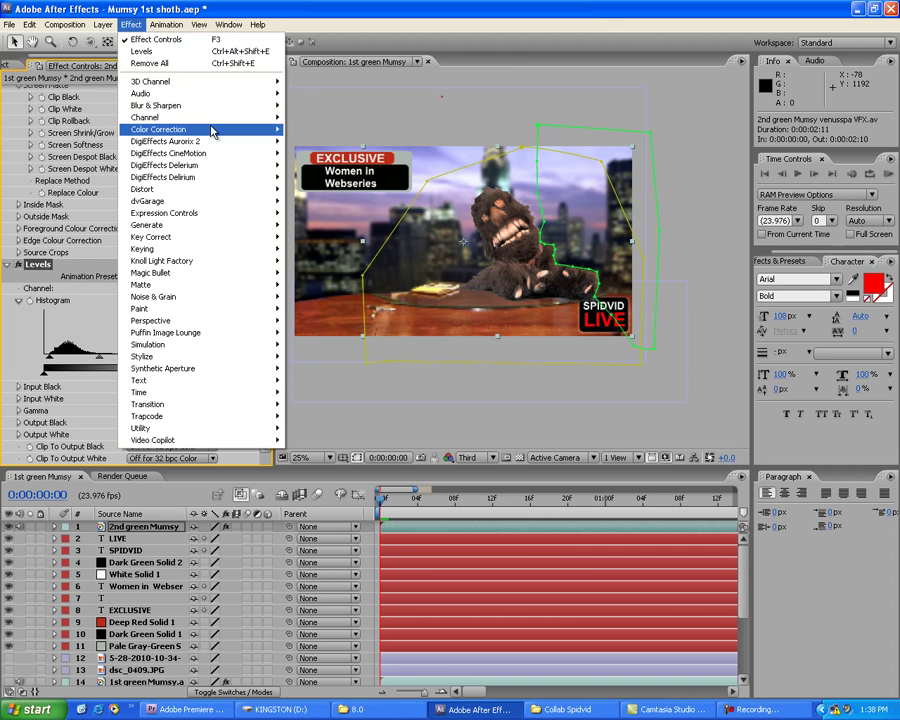
mouse_move(213, 133)
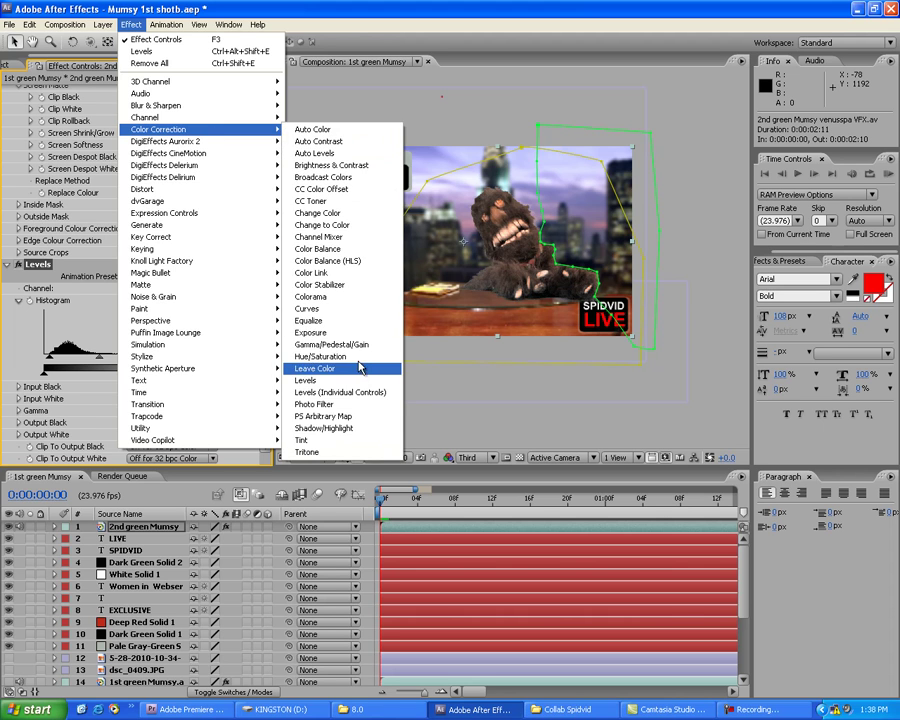
click(330, 356)
drag(129, 403, 202, 404)
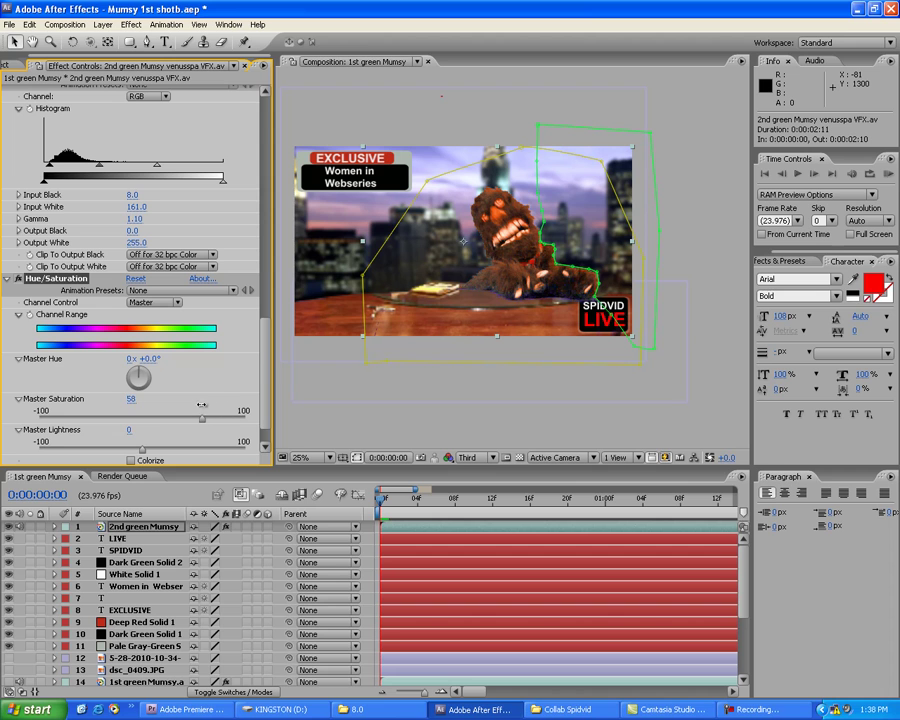
click(131, 398)
text(20)
key(Return)
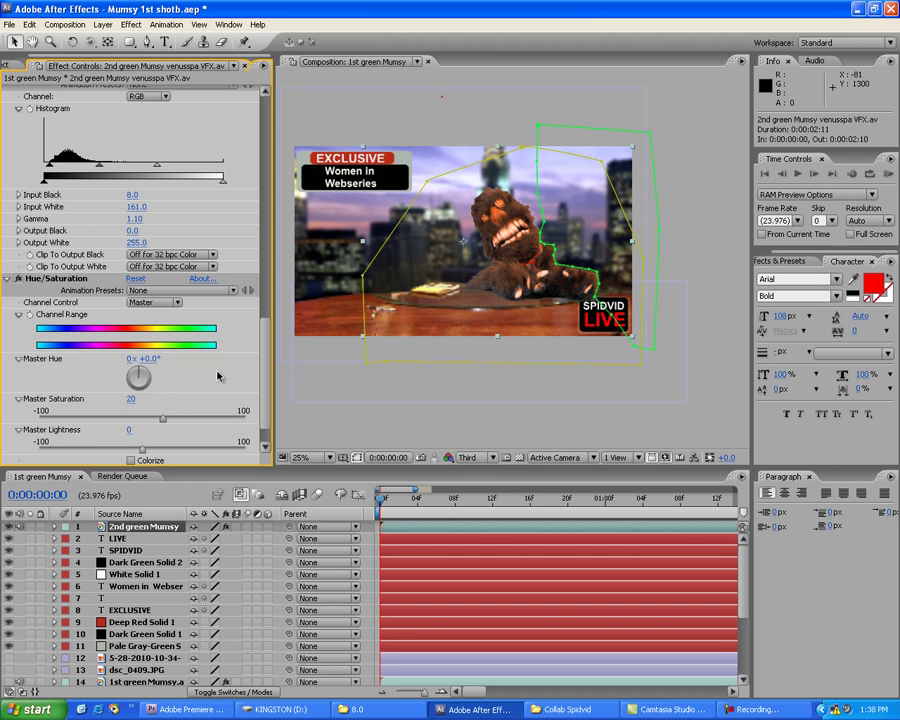
Try a Master Saturation of 30 on the puppet and set it back to 20
click(131, 399)
text(30)
key(Return)
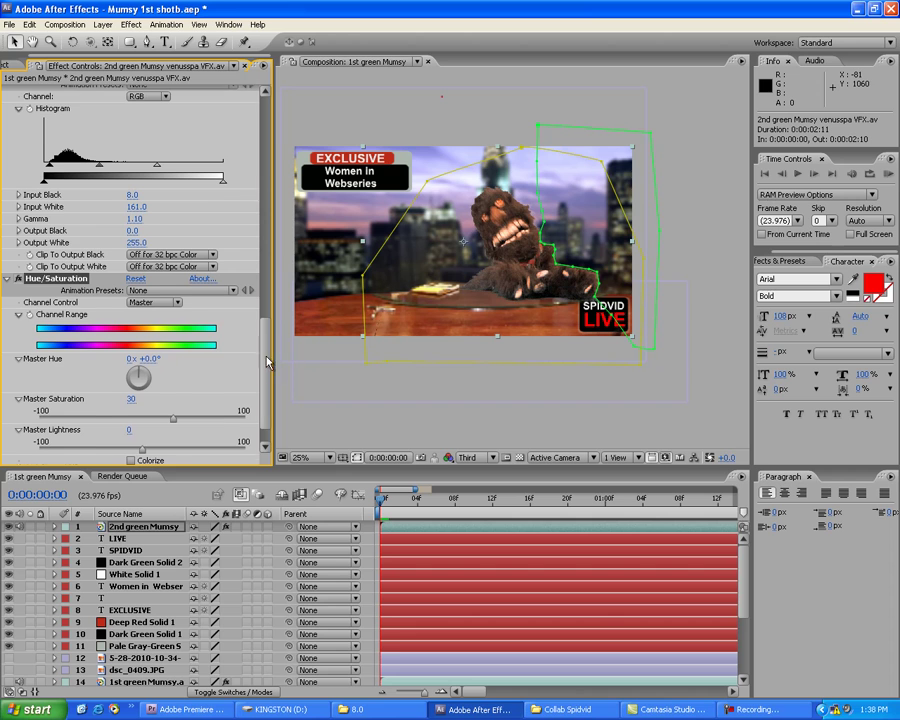
scroll(243, 373, down, 2)
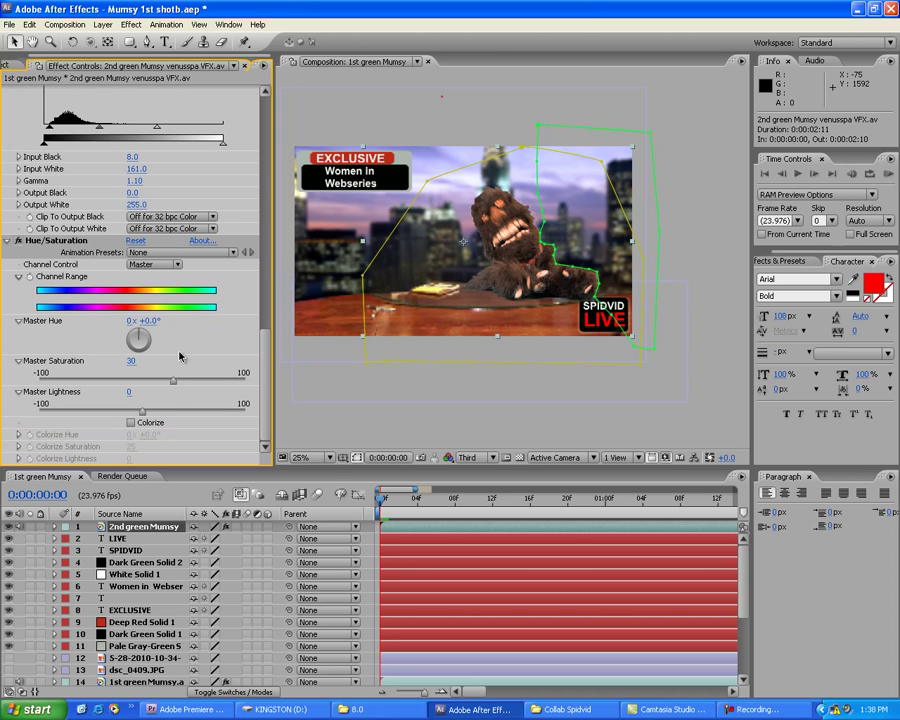
click(131, 361)
text(20)
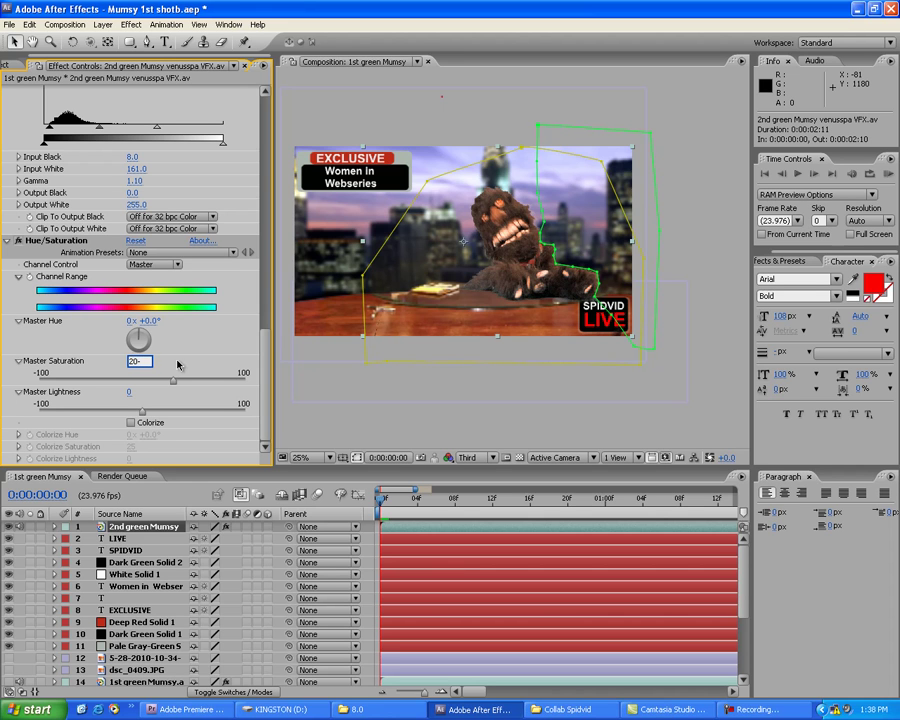
key(Return)
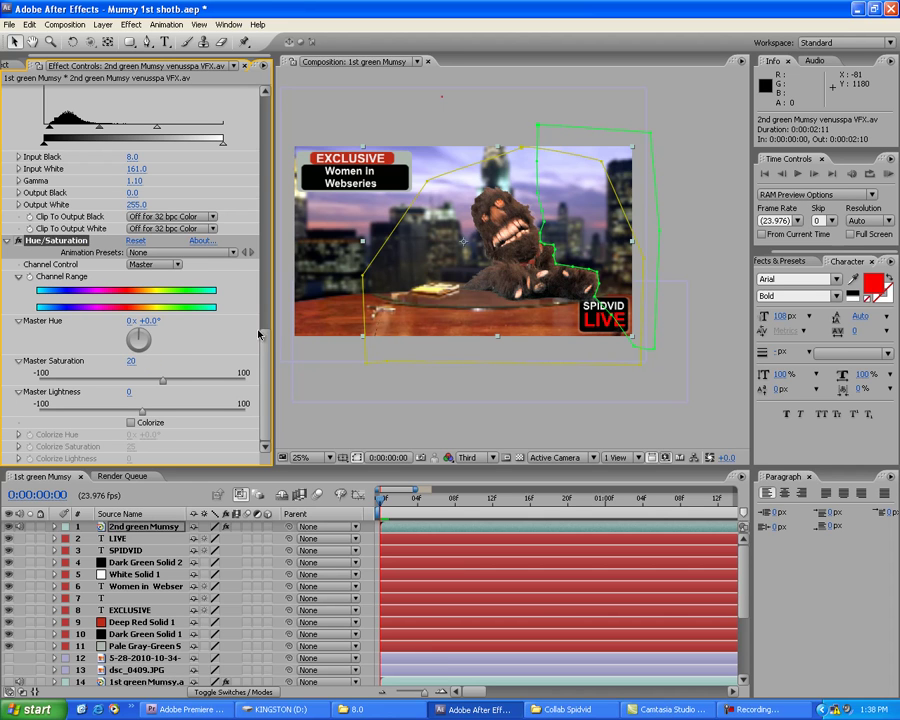
Inspect the puppet's fur edges up close and set the composition's preview resolution to Full
scroll(484, 290, up, 4)
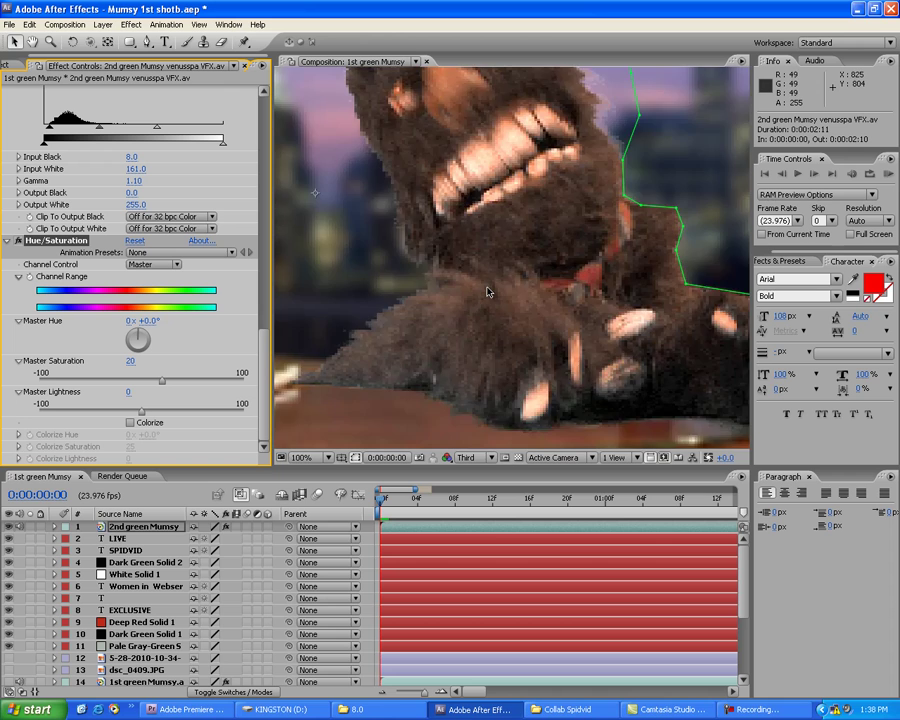
scroll(484, 290, down, 2)
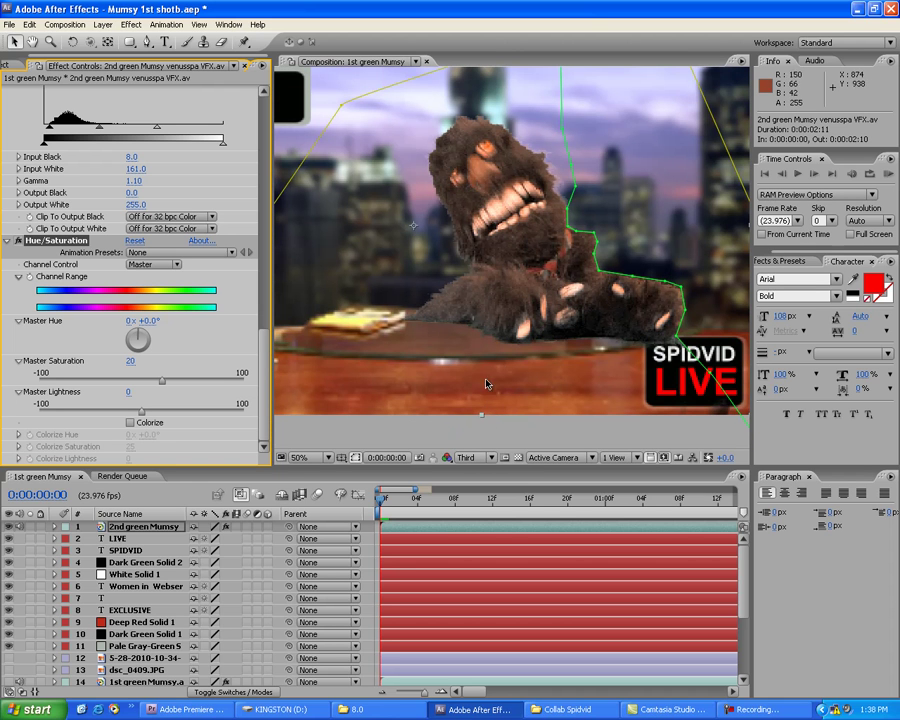
click(491, 458)
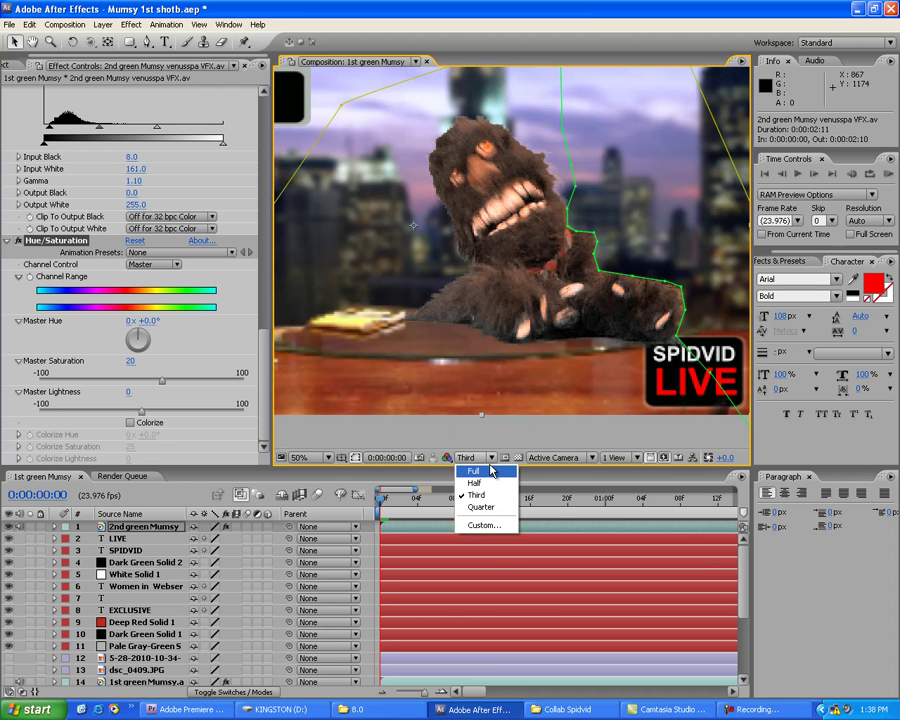
click(349, 327)
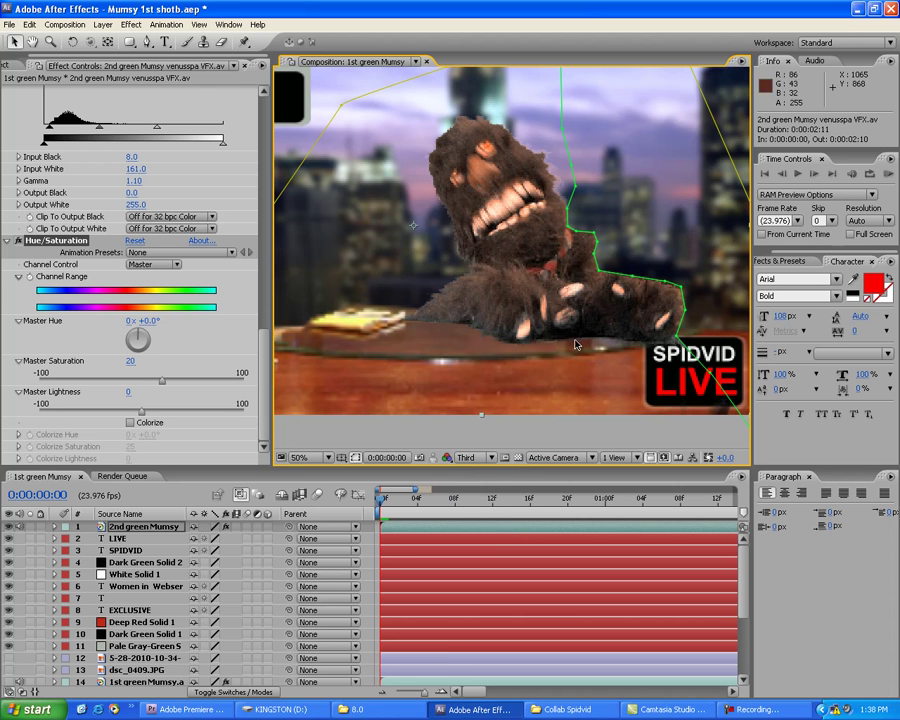
click(491, 458)
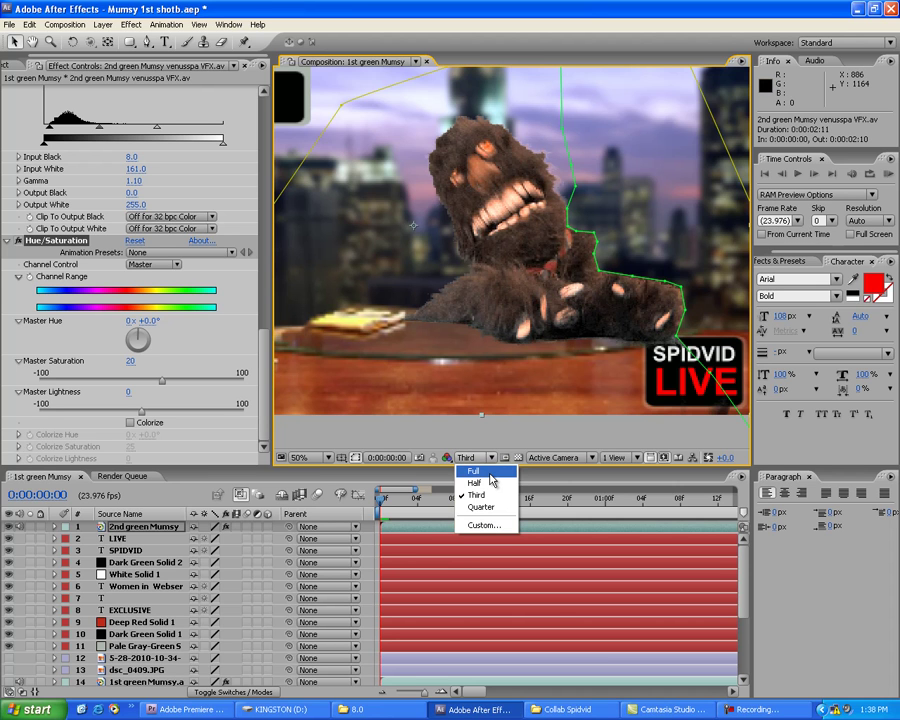
click(491, 480)
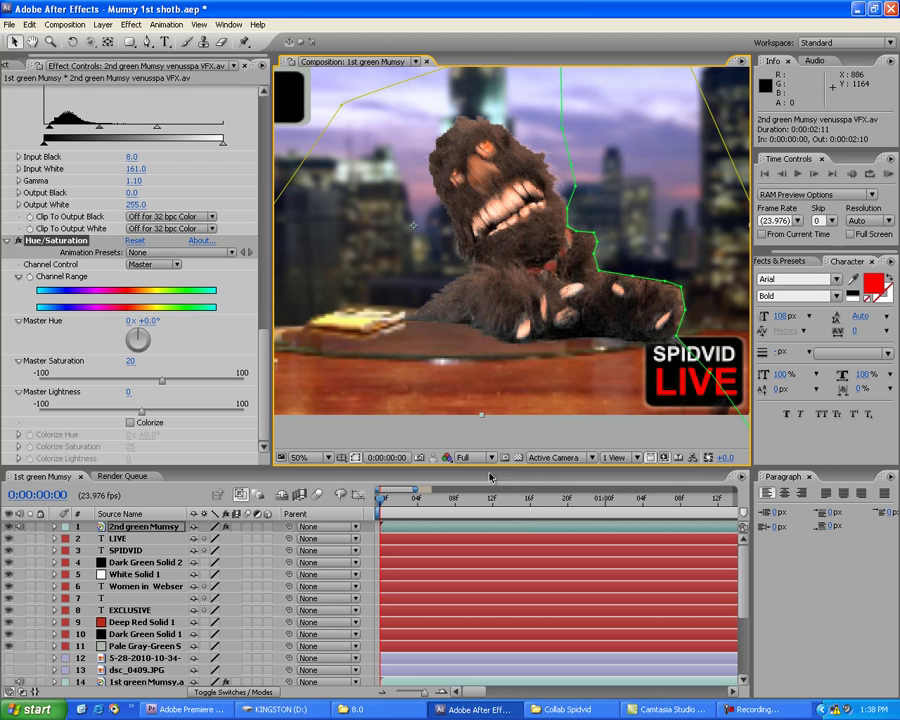
scroll(571, 237, down, 1)
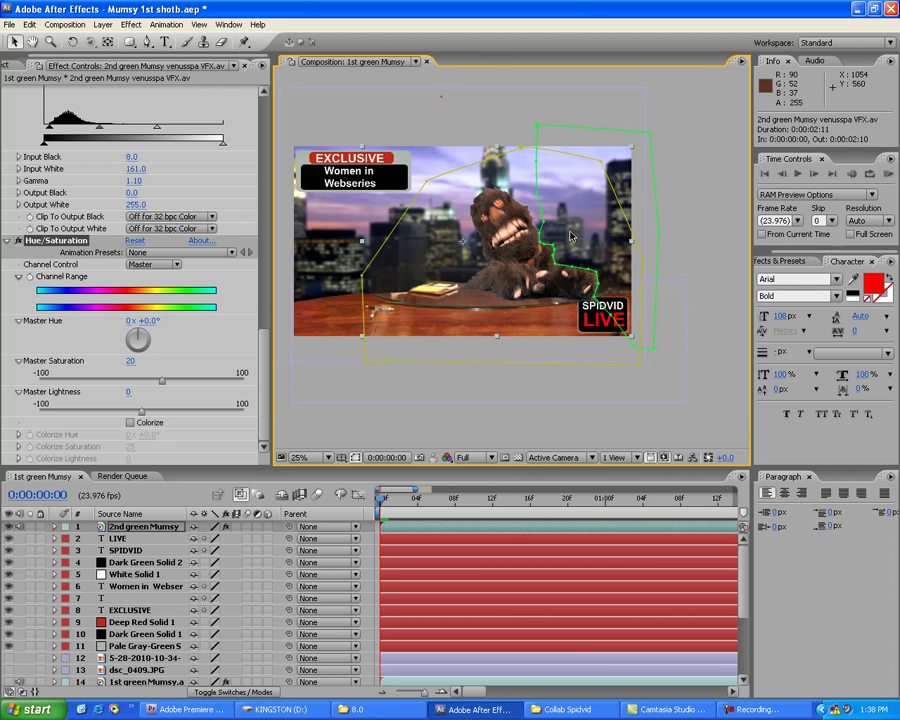
Examine the keyed fur outline around the puppet's head and arms at up to 200% magnification
scroll(571, 237, up, 2)
scroll(571, 237, down, 2)
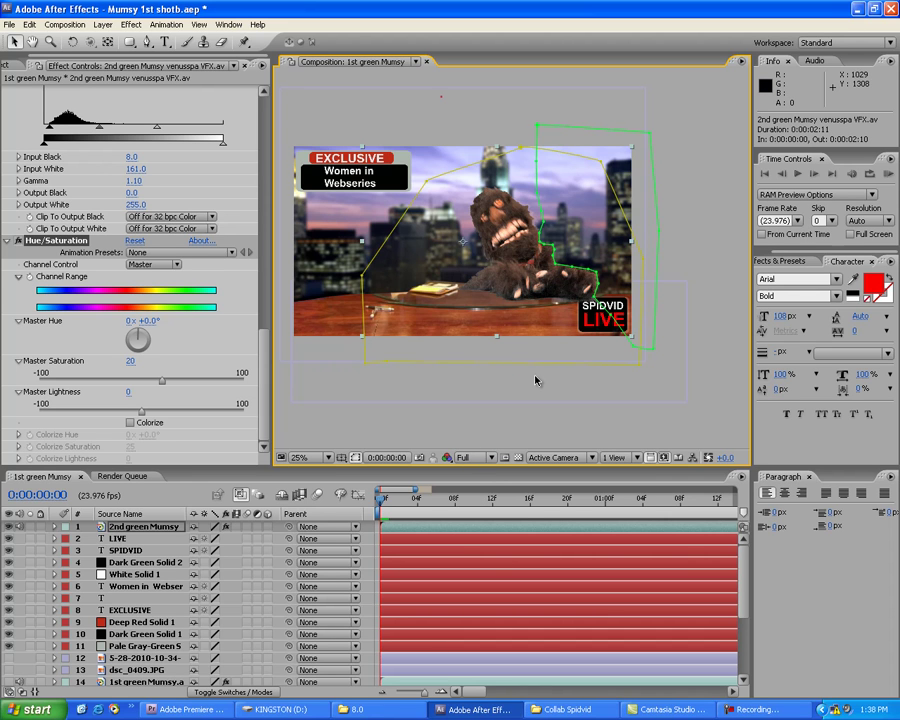
scroll(560, 285, up, 2)
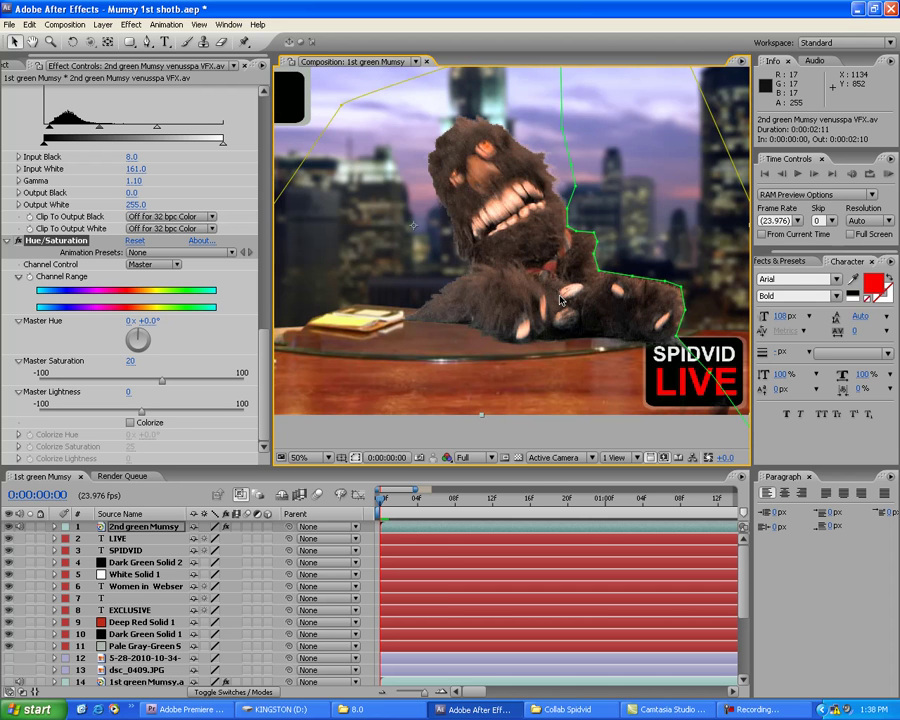
scroll(560, 299, up, 3)
scroll(560, 299, down, 3)
scroll(545, 342, up, 2)
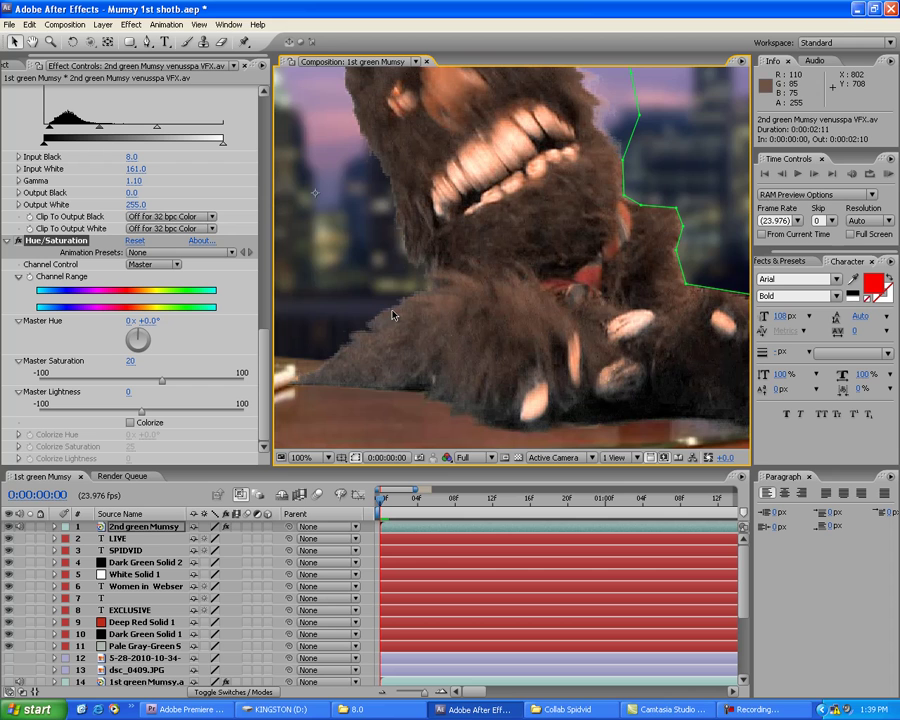
drag(448, 163, 490, 202)
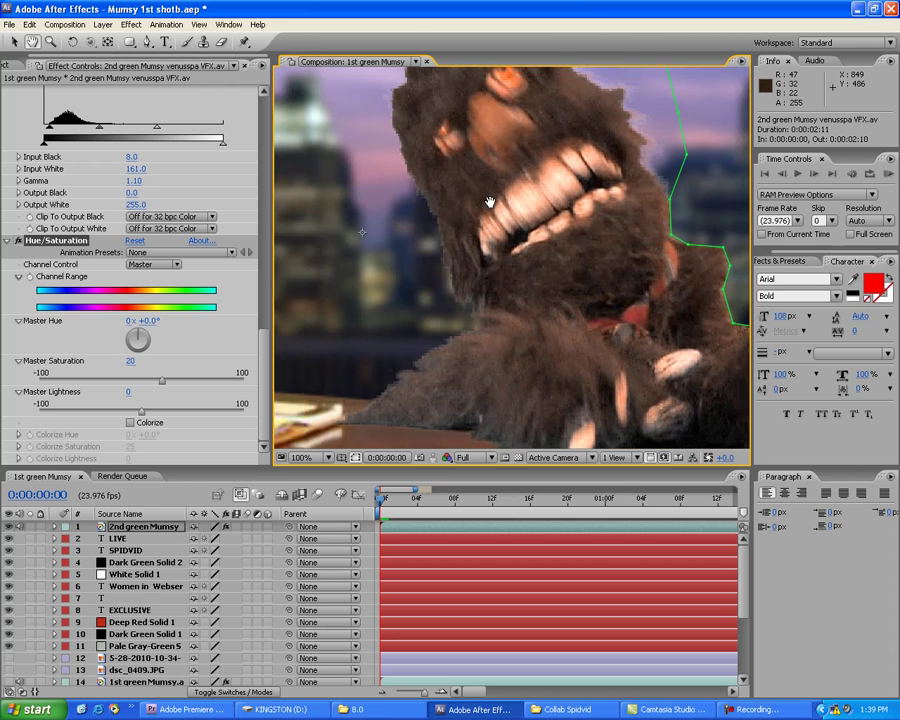
scroll(462, 270, up, 2)
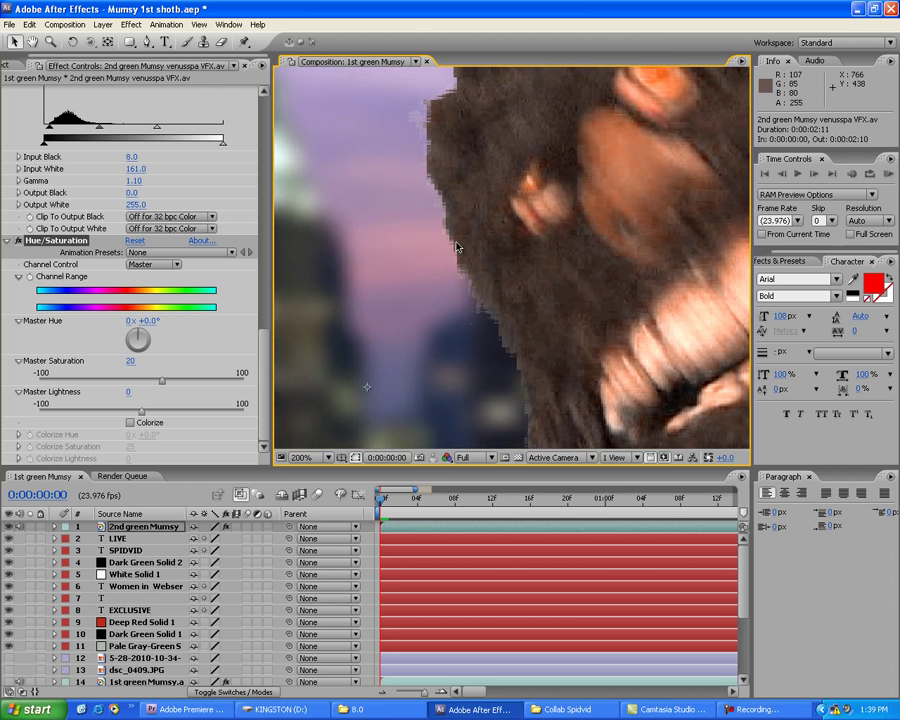
scroll(600, 280, down, 4)
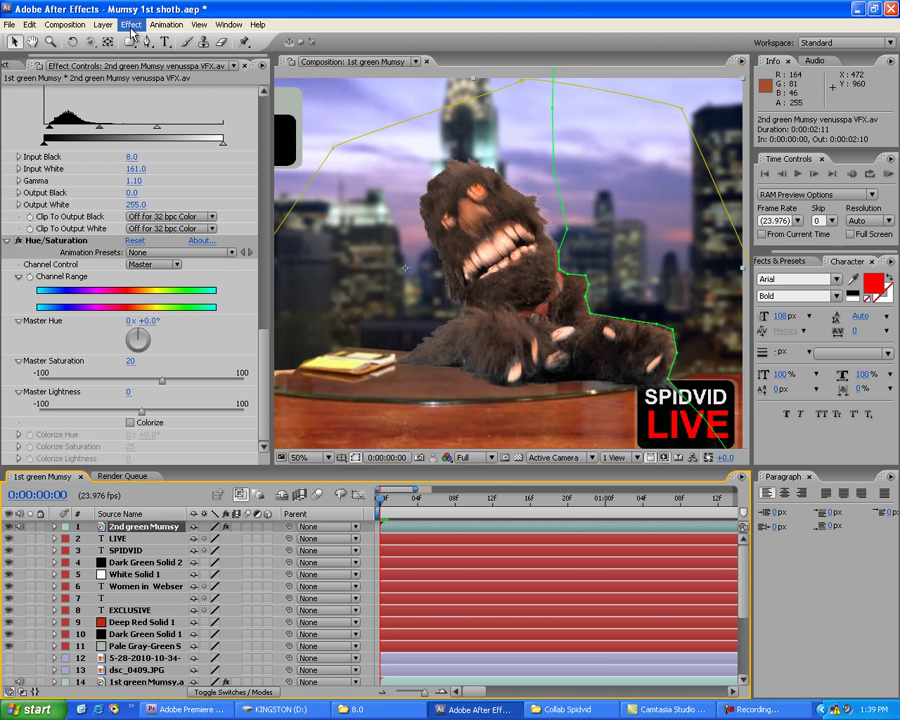
Add a Simple Choker effect to the 2nd green Mumsy layer and set its Choke Matte to 2.00
click(131, 25)
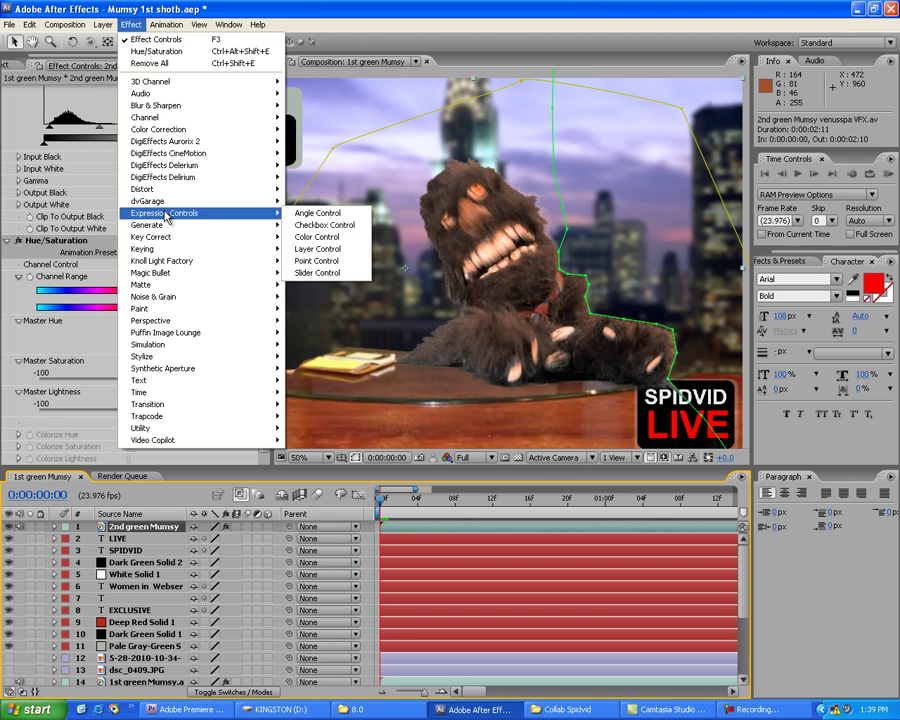
mouse_move(213, 288)
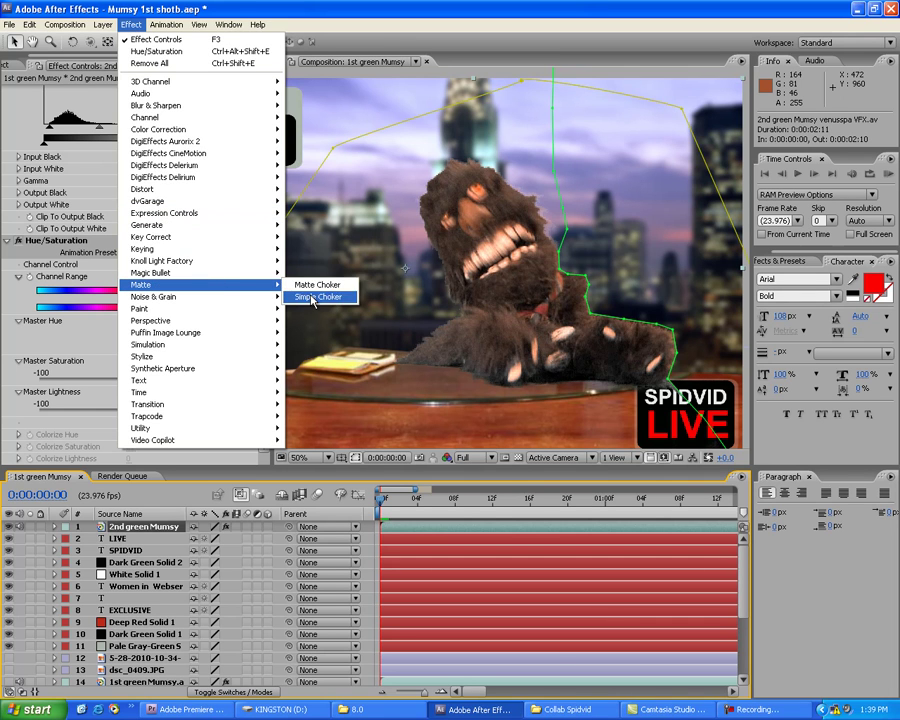
click(311, 297)
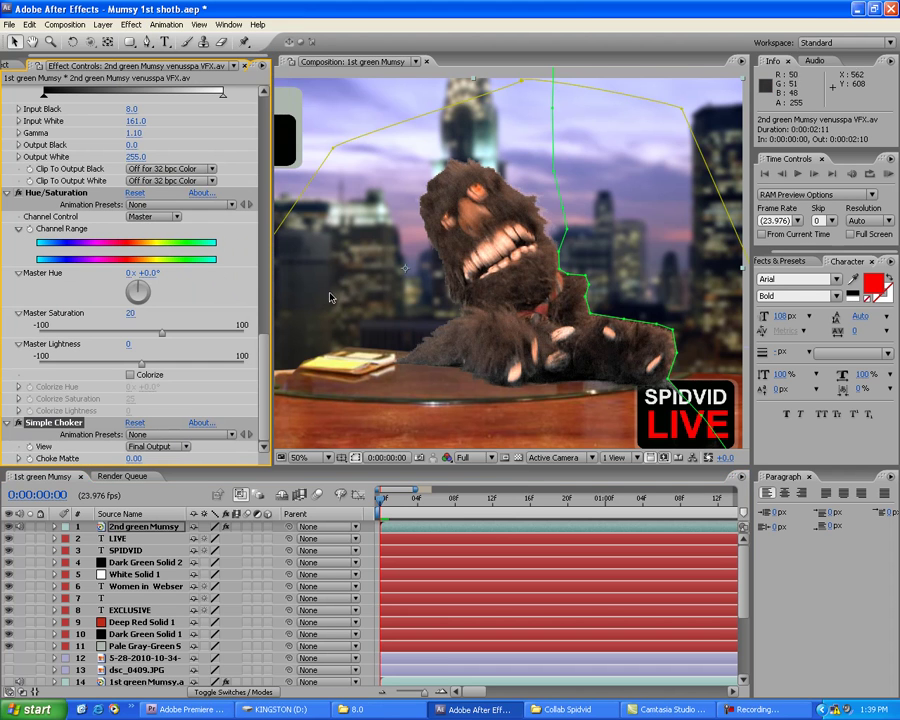
key(period)
scroll(494, 304, down, 3)
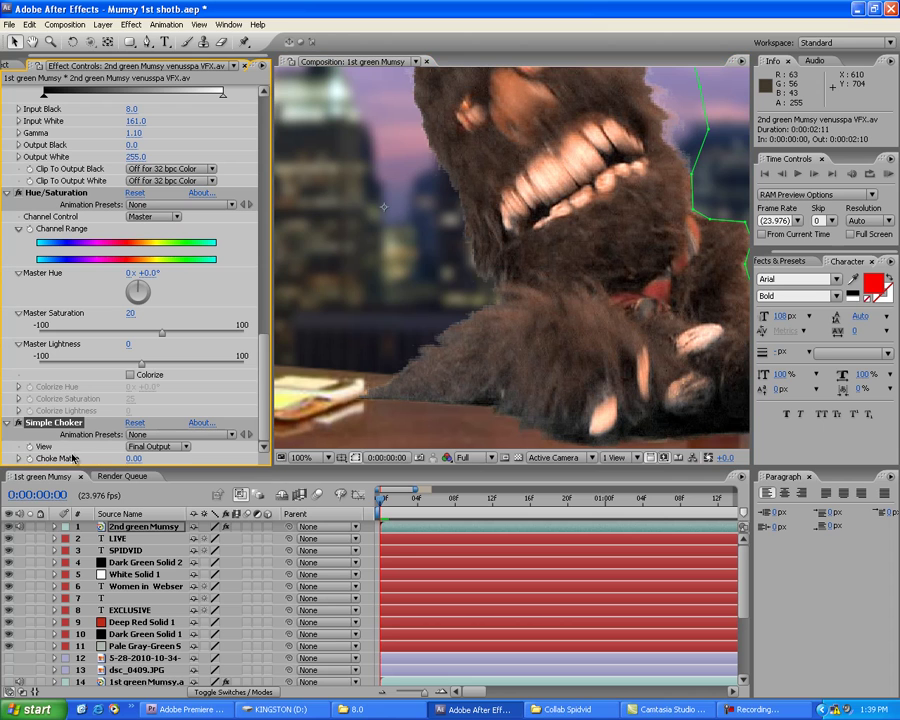
mouse_move(133, 458)
mouse_down()
mouse_move(162, 456)
mouse_move(144, 455)
mouse_up()
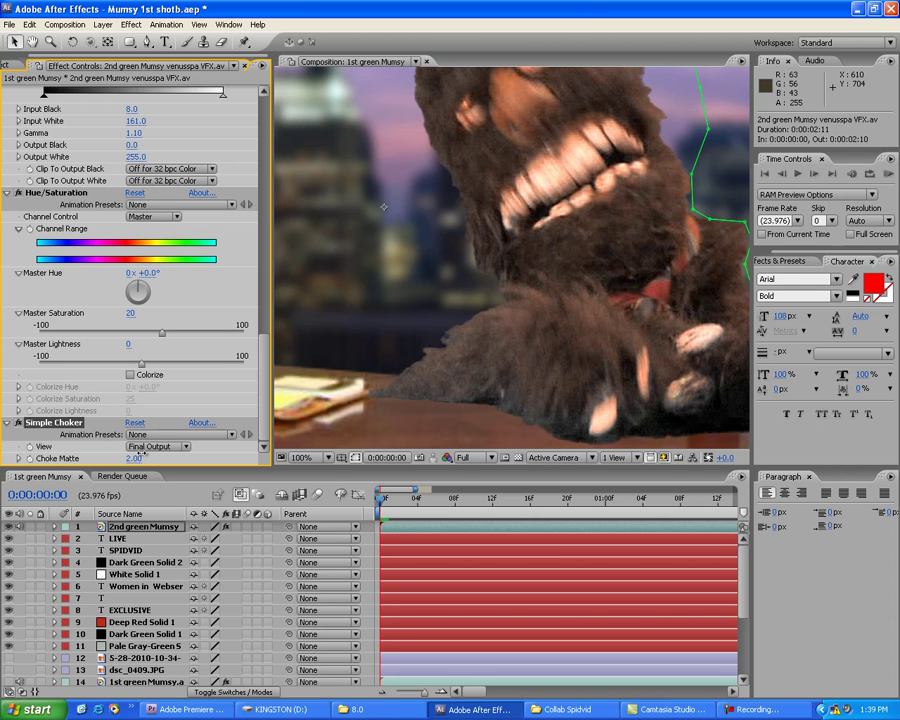
scroll(422, 398, down, 2)
key(h)
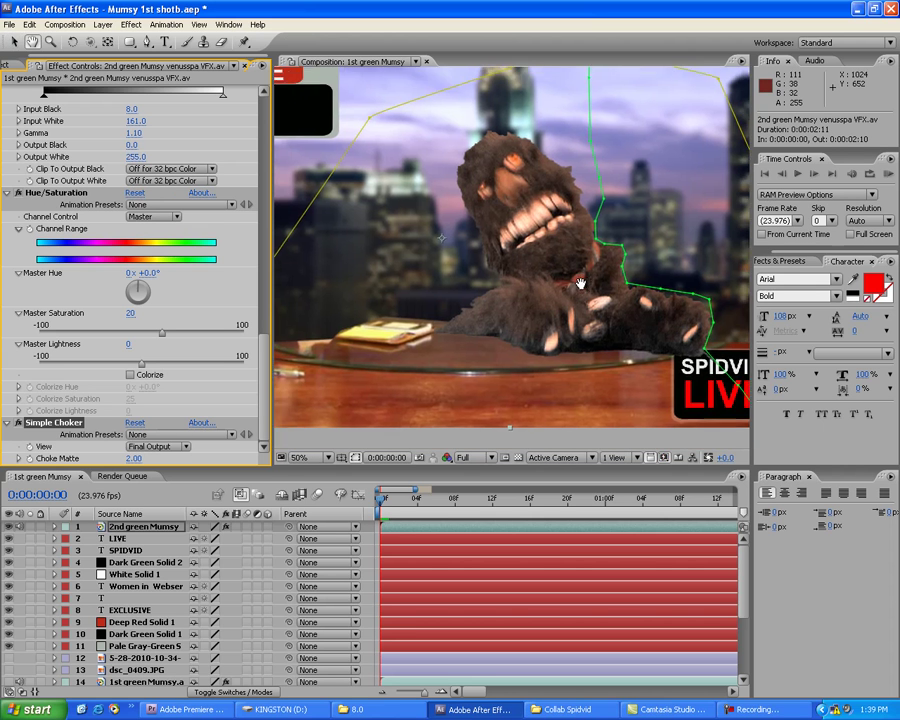
Review the 2nd green Mumsy layer's effect settings and check how the choked puppet sits in the whole composite
scroll(540, 298, down, 1)
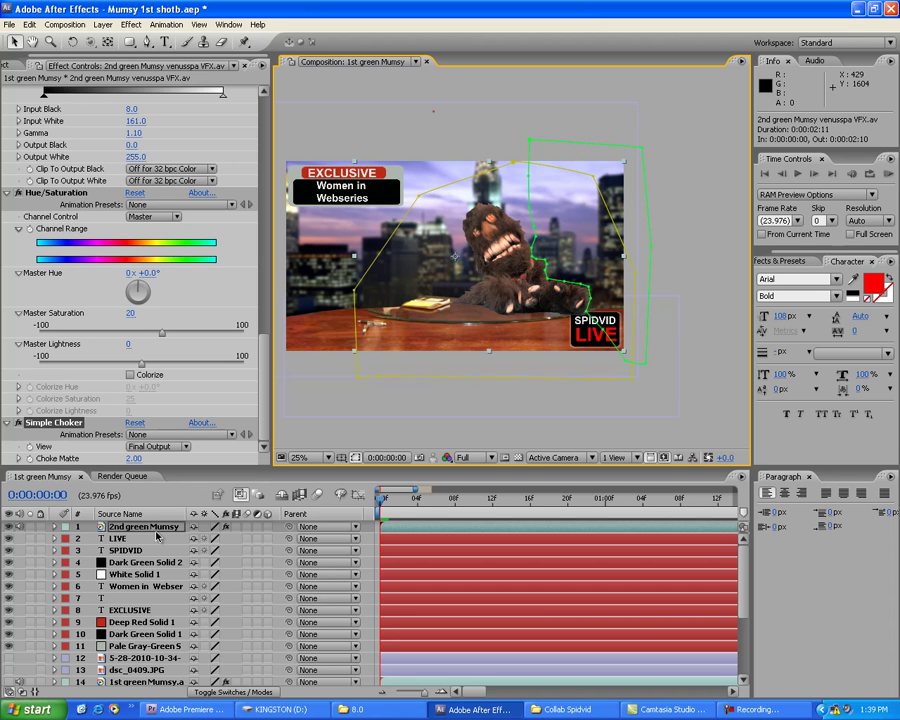
click(118, 539)
click(130, 532)
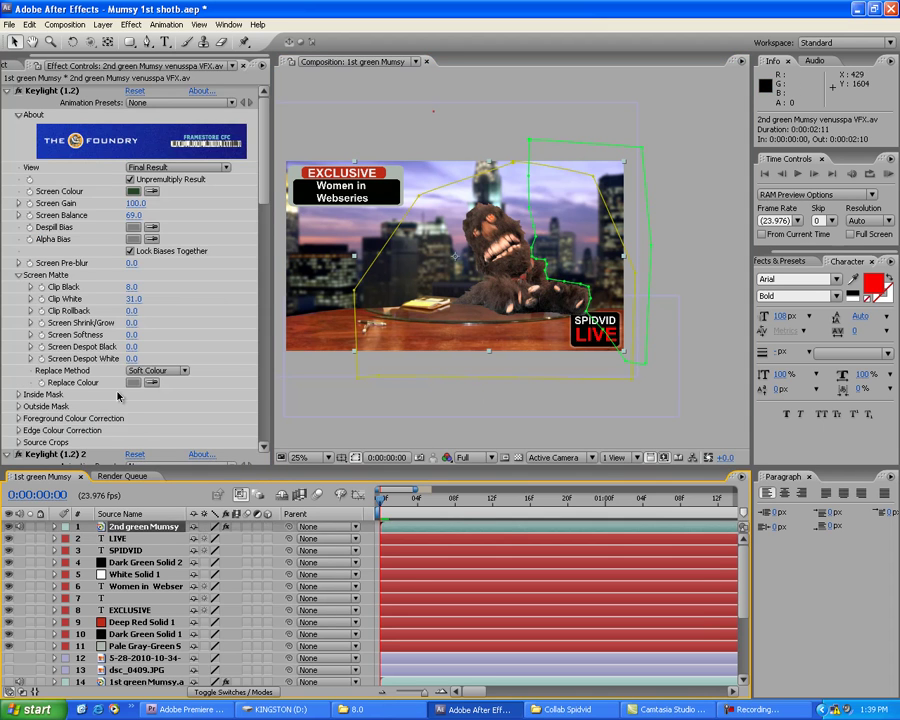
scroll(265, 173, down, 10)
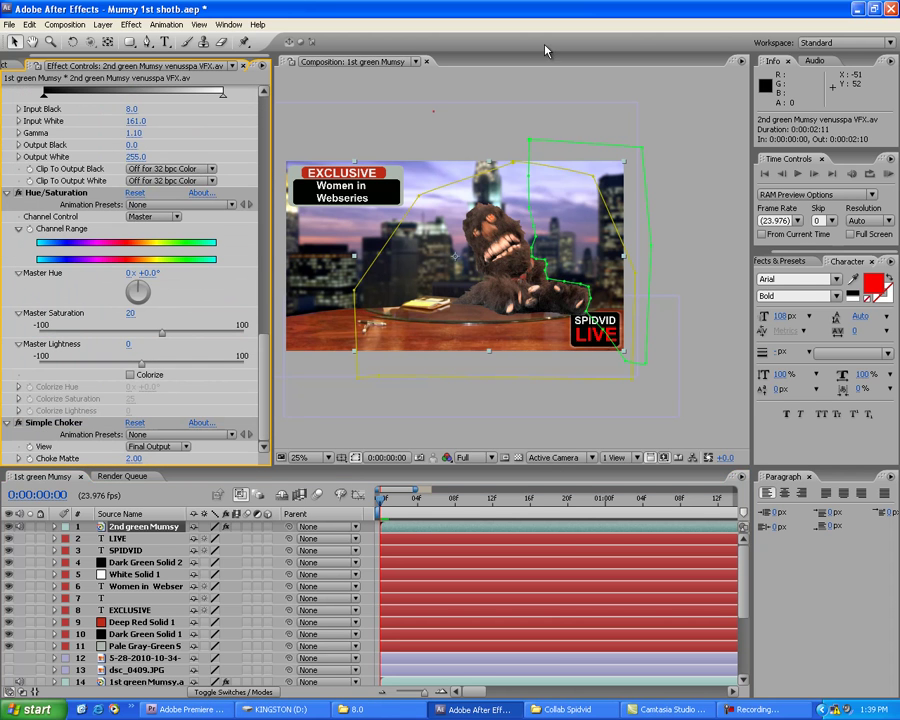
scroll(338, 231, up, 4)
scroll(475, 340, down, 2)
scroll(475, 340, down, 2)
scroll(475, 340, up, 2)
scroll(475, 340, down, 1)
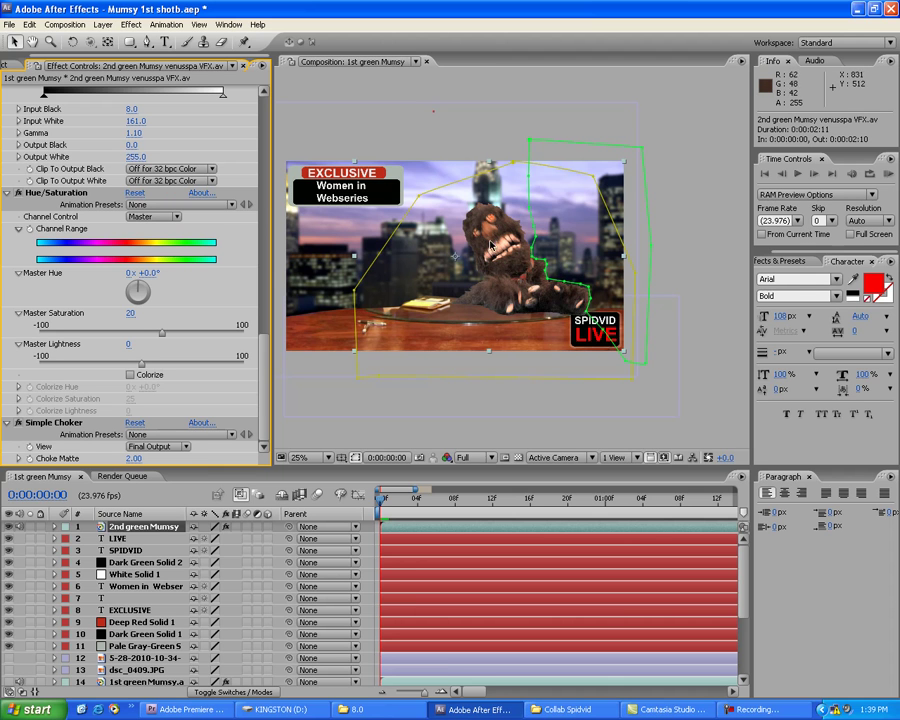
scroll(515, 291, up, 3)
scroll(515, 291, down, 1)
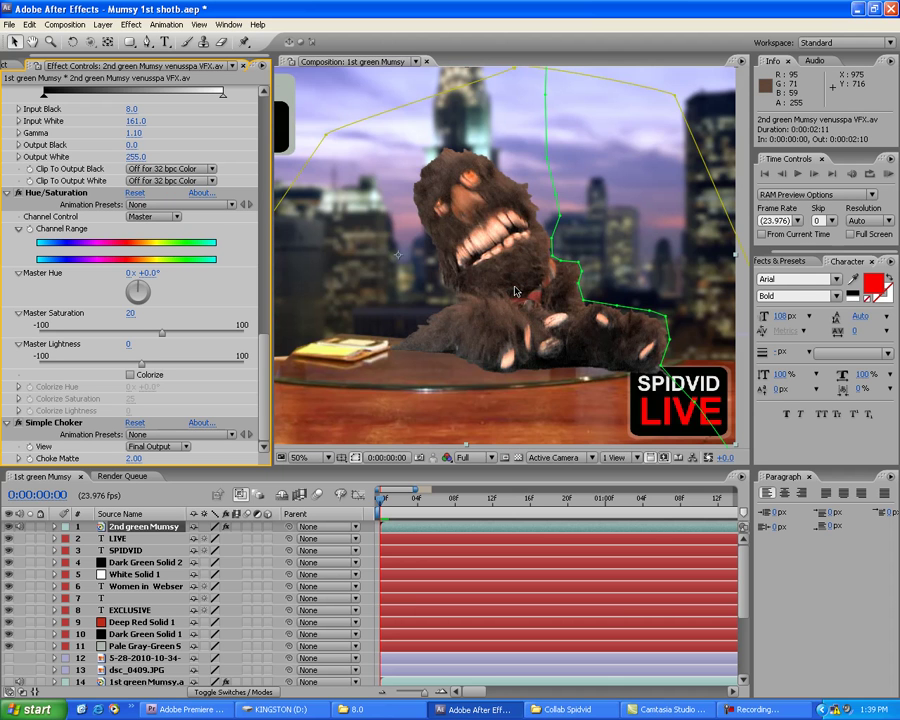
Create an adjustment layer at the top of the layer stack and rename it exposure
click(477, 614)
key(comma)
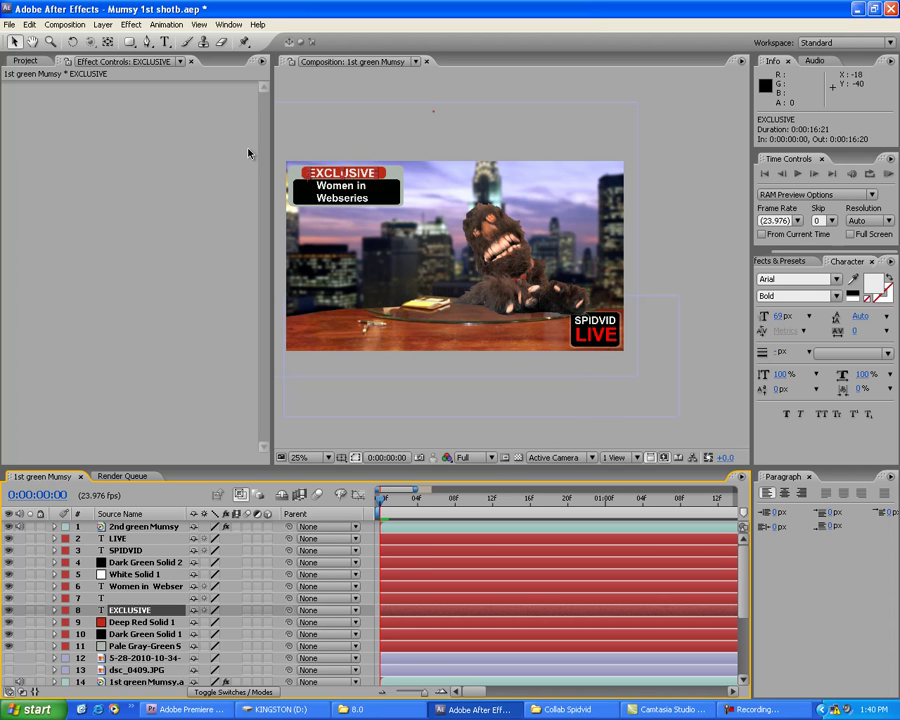
click(132, 25)
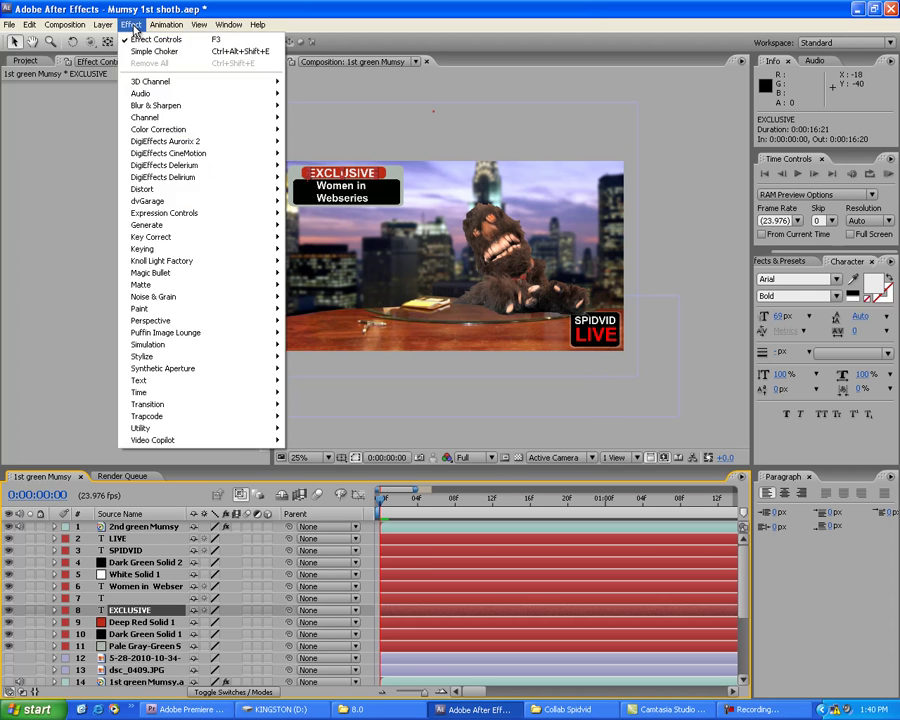
mouse_move(99, 28)
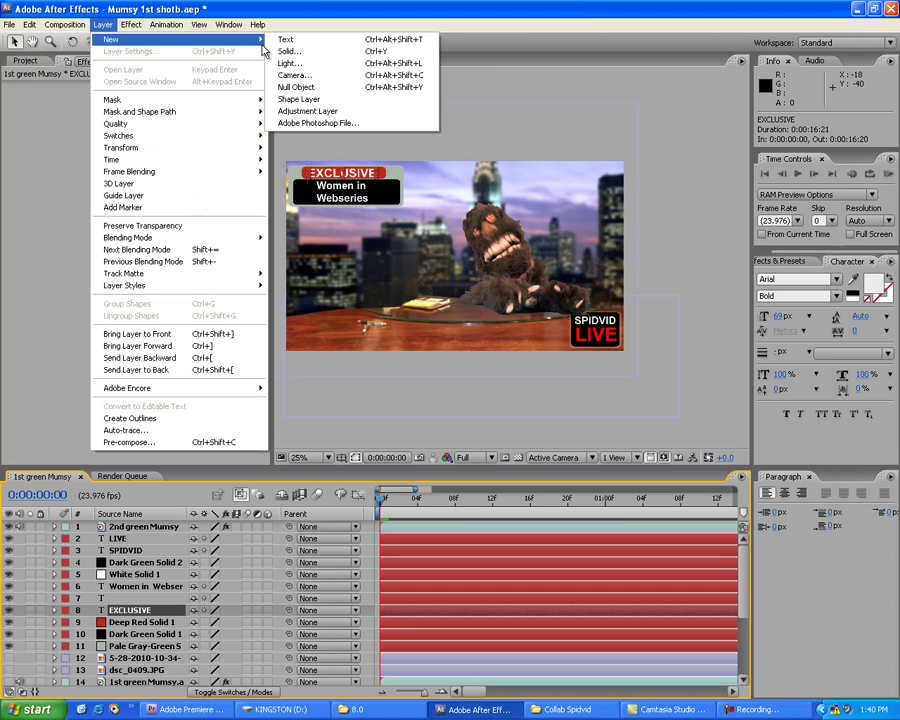
mouse_move(265, 42)
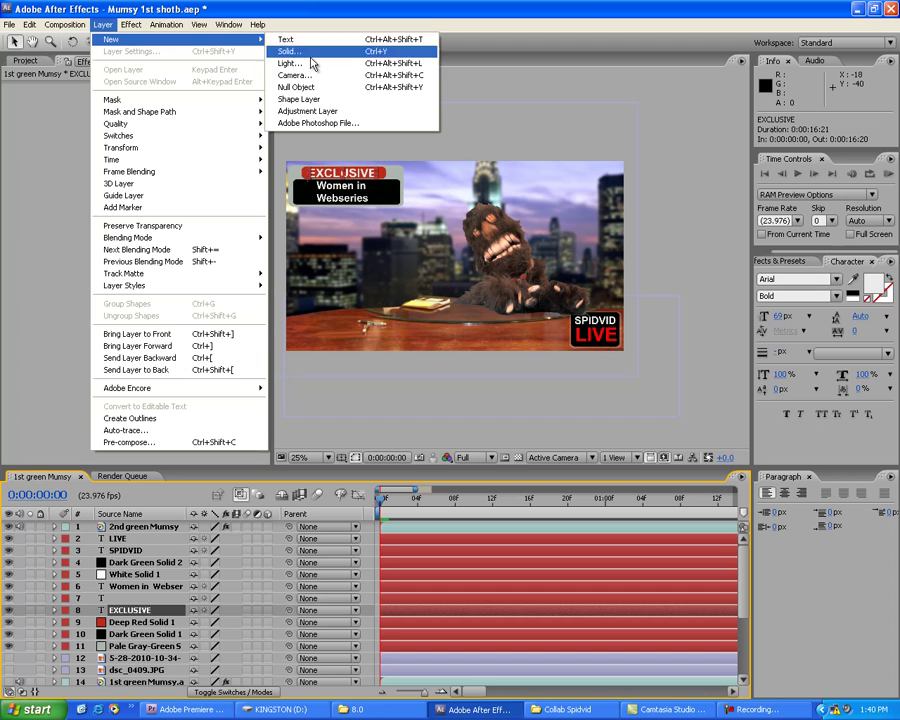
click(300, 108)
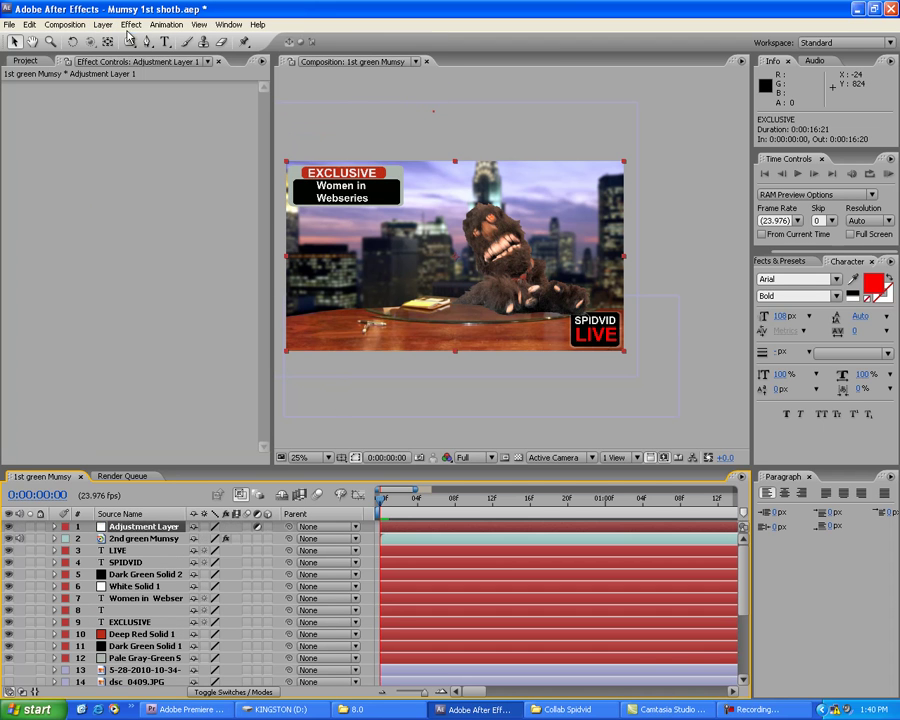
click(138, 538)
click(127, 527)
key(Return)
text(exposure)
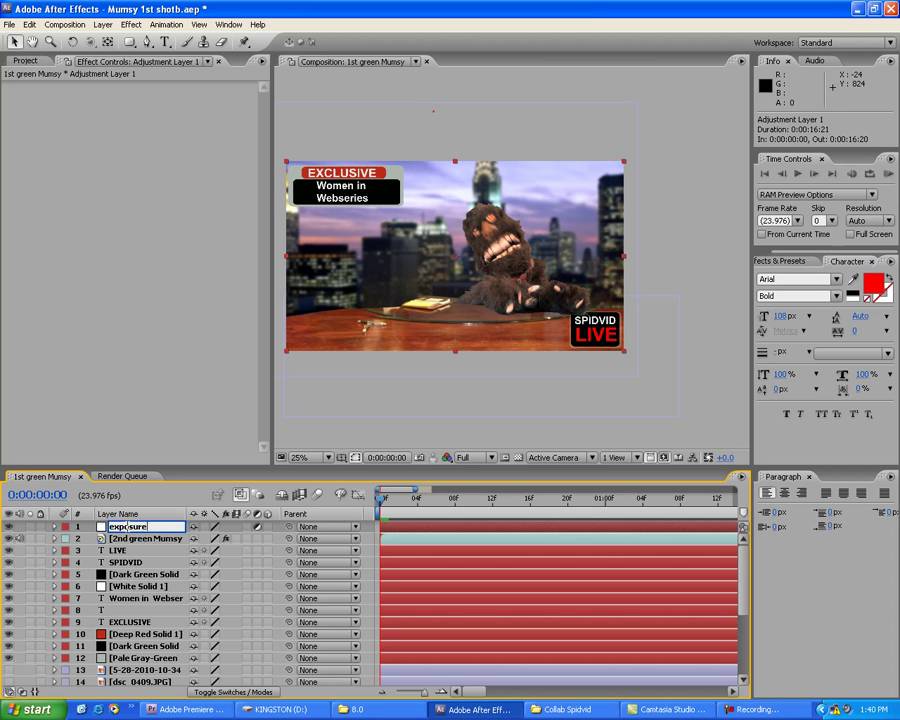
key(Return)
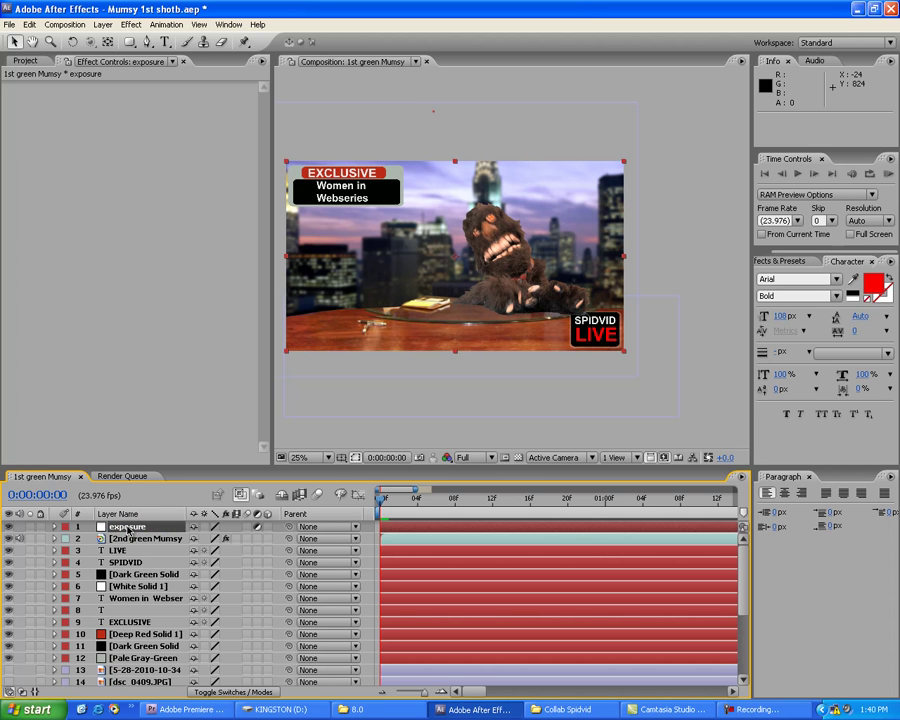
Add an Exposure effect to the exposure adjustment layer and set its Master Exposure to 1.00
click(131, 25)
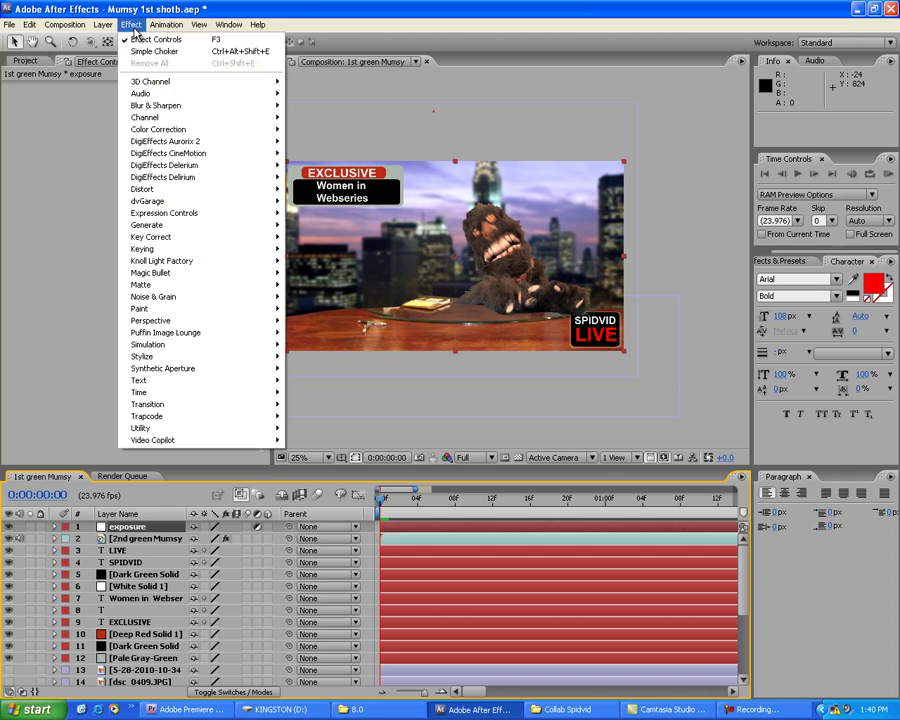
mouse_move(220, 131)
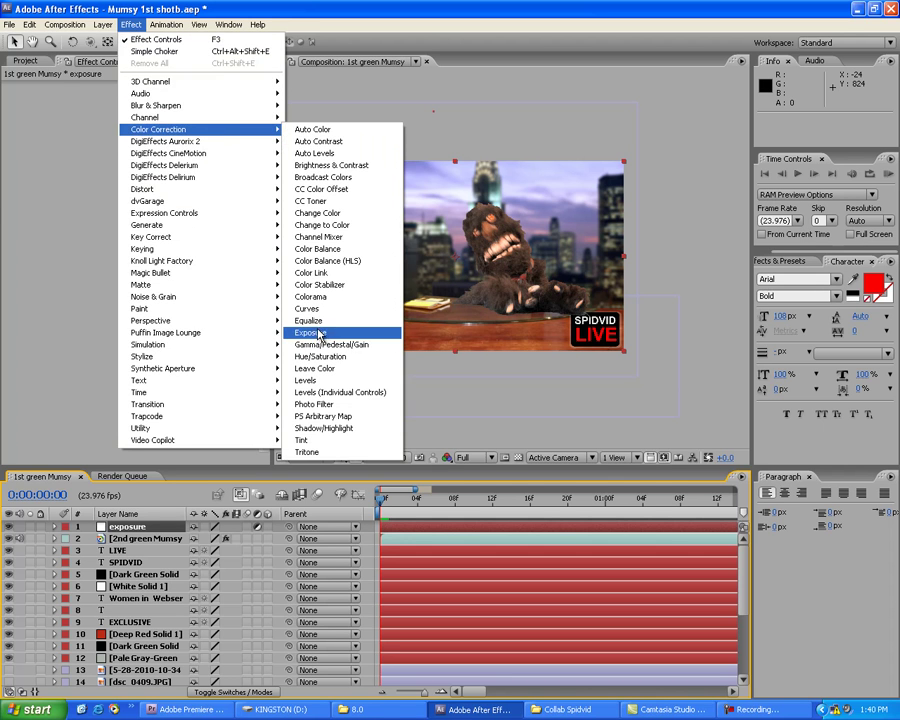
click(310, 333)
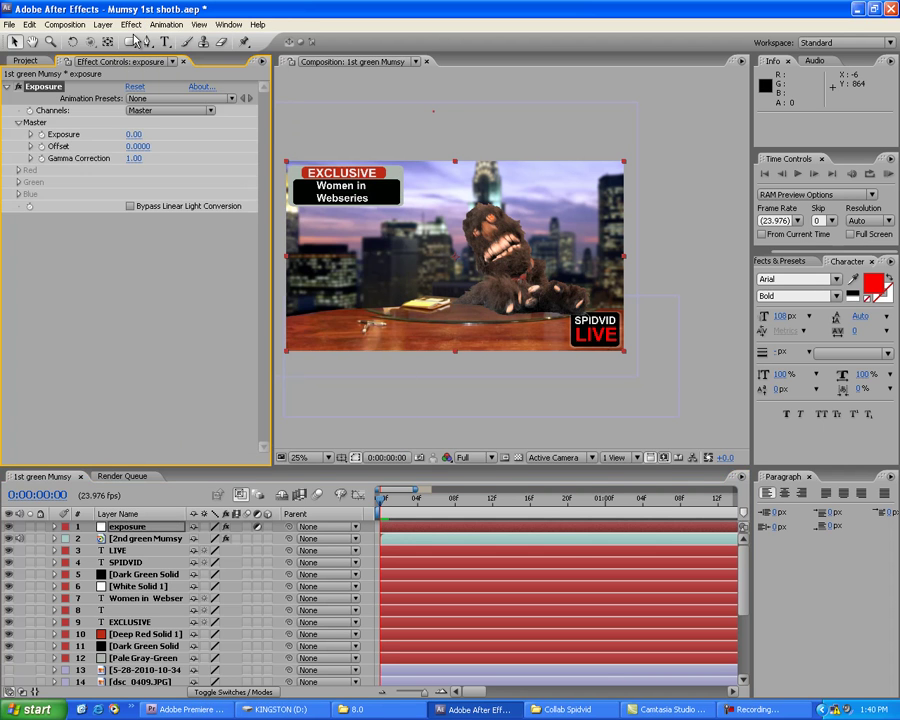
mouse_move(143, 136)
mouse_down()
mouse_move(156, 135)
mouse_move(136, 135)
mouse_up()
click(138, 134)
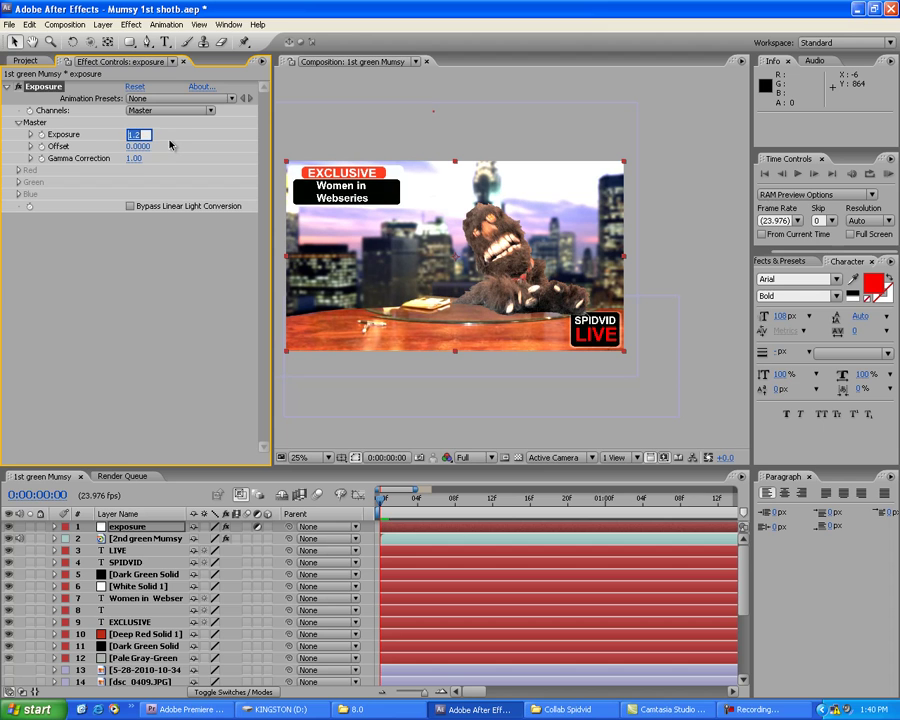
text(1)
key(Return)
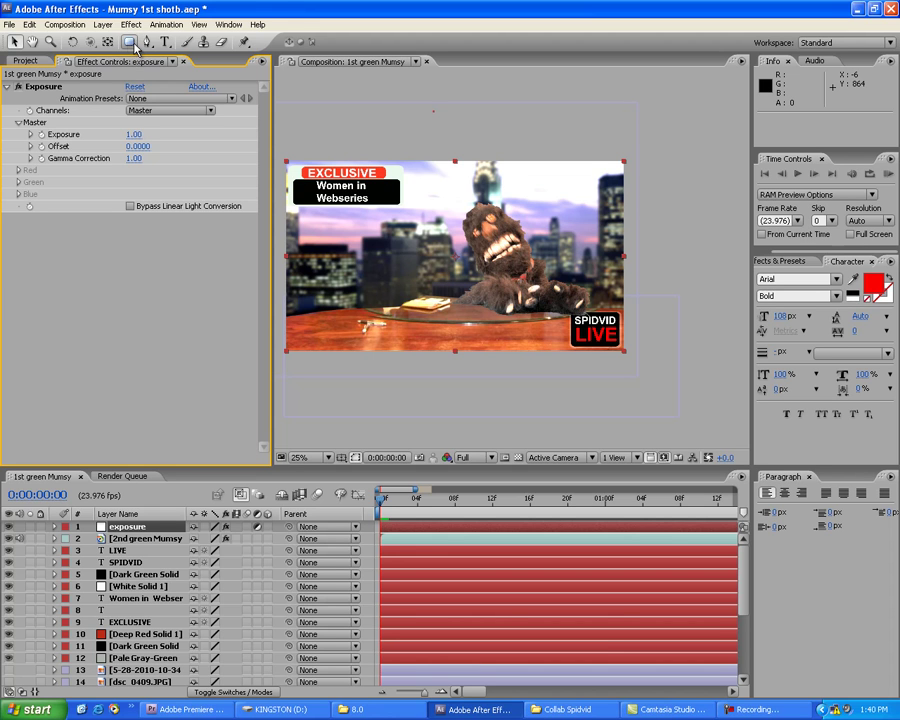
Add a full-frame elliptical mask to the exposure layer and pull its four points inward around the puppet and desk
drag(130, 47, 182, 76)
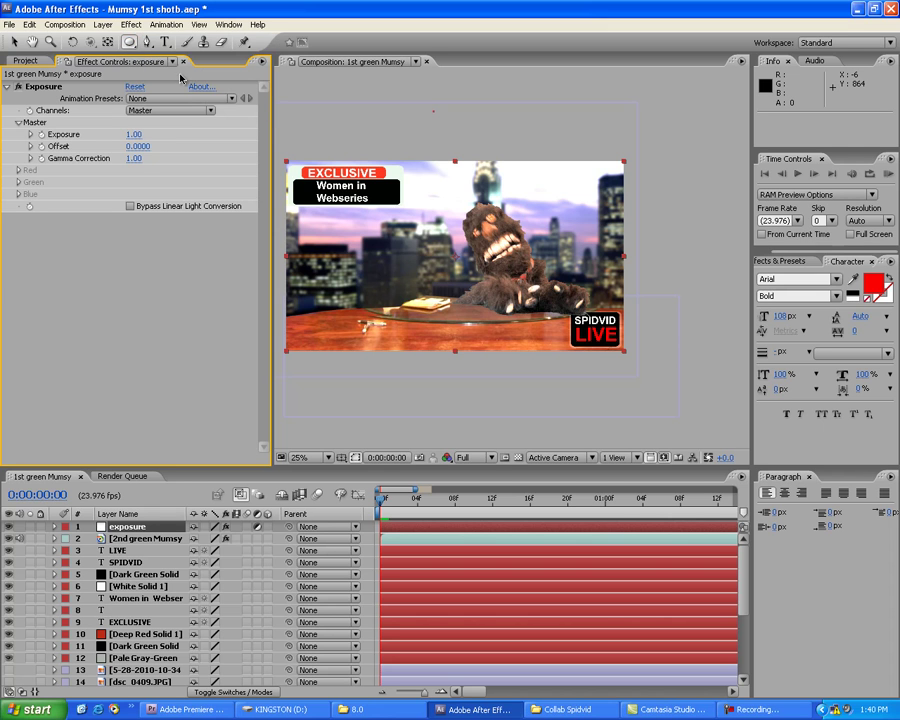
double_click(130, 44)
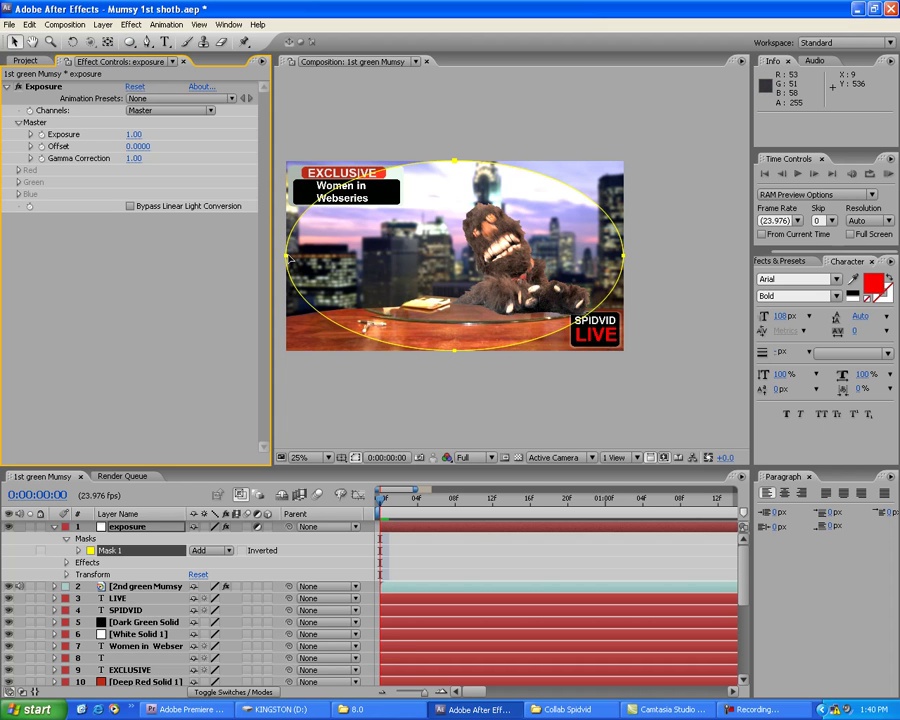
drag(288, 256, 349, 257)
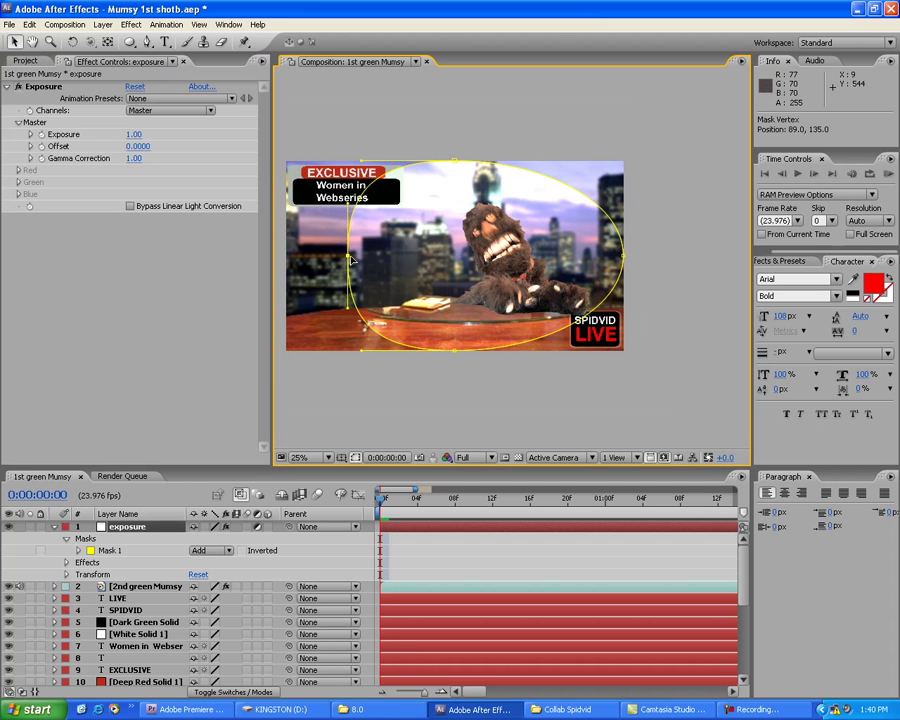
drag(623, 258, 599, 265)
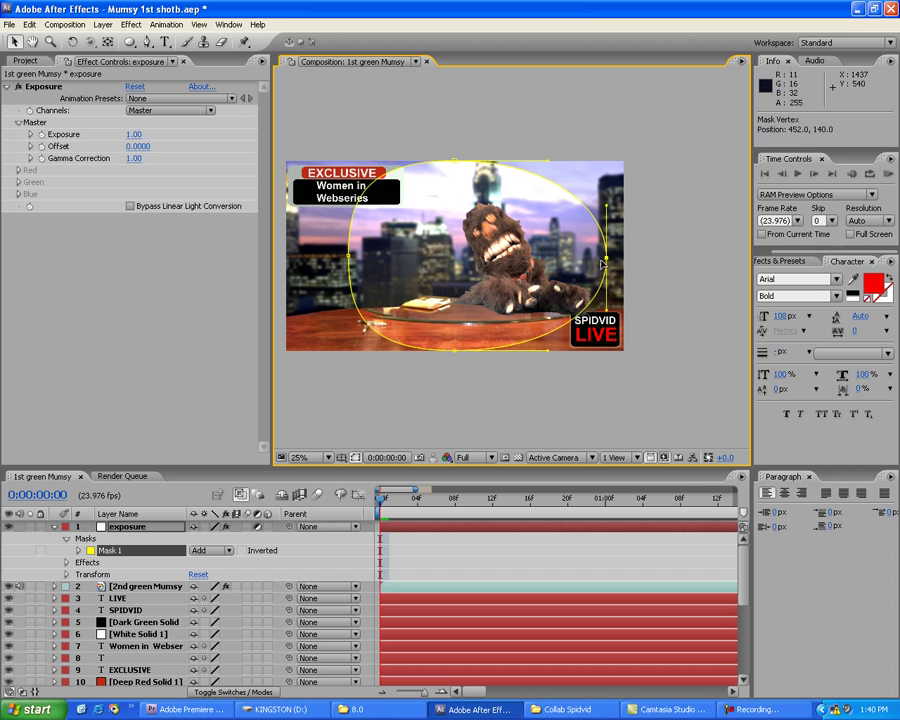
drag(456, 161, 461, 181)
drag(349, 258, 358, 258)
drag(466, 181, 480, 184)
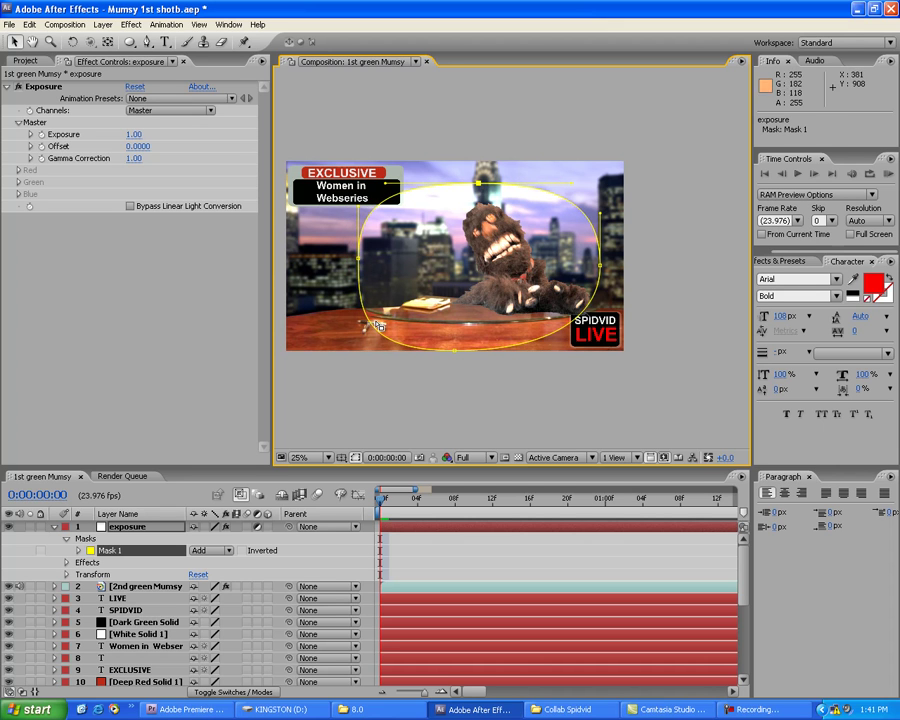
drag(456, 353, 469, 344)
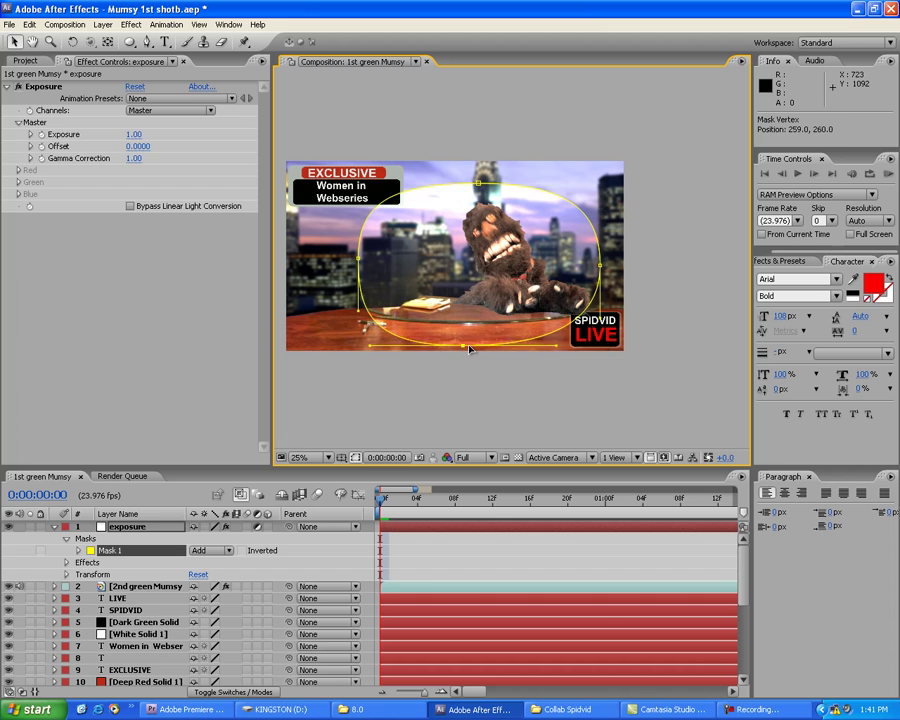
Keyframe the exposure layer's Mask 1 path at the first frame and set its Mask Feather to 163 pixels
click(491, 545)
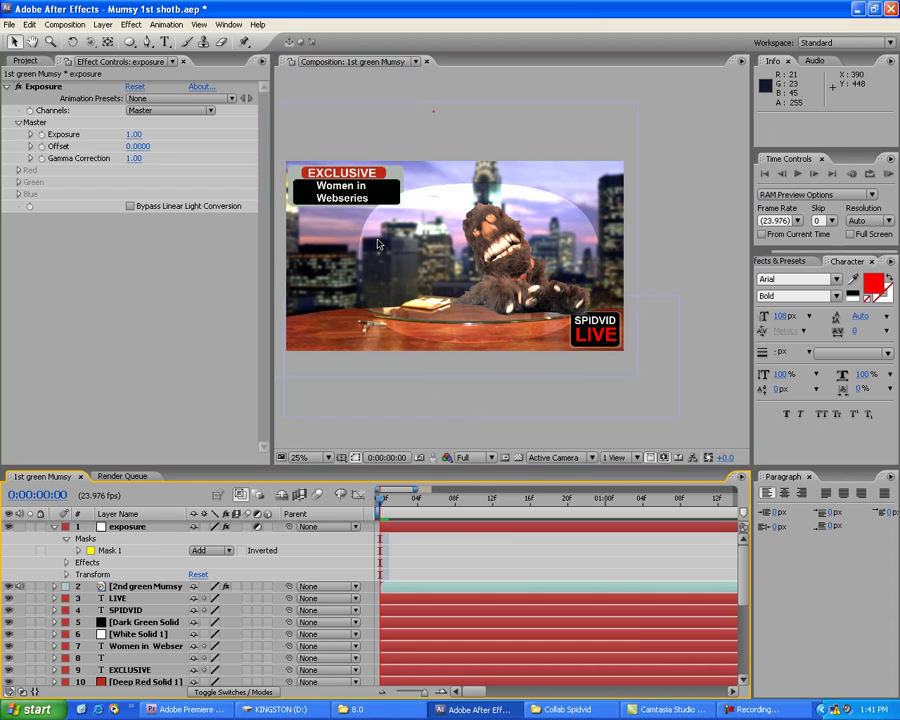
click(121, 527)
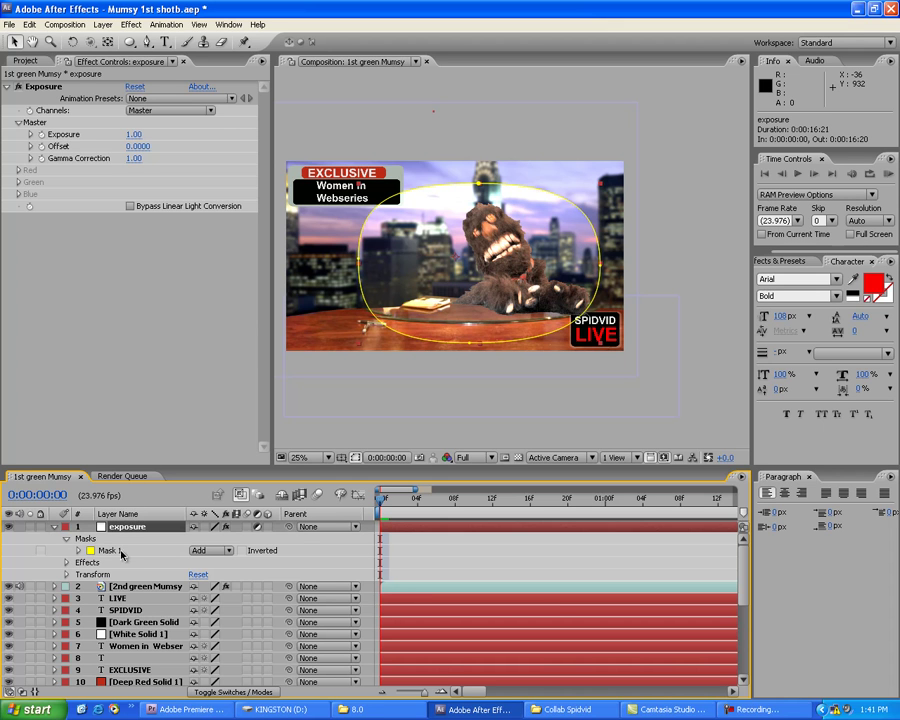
click(80, 551)
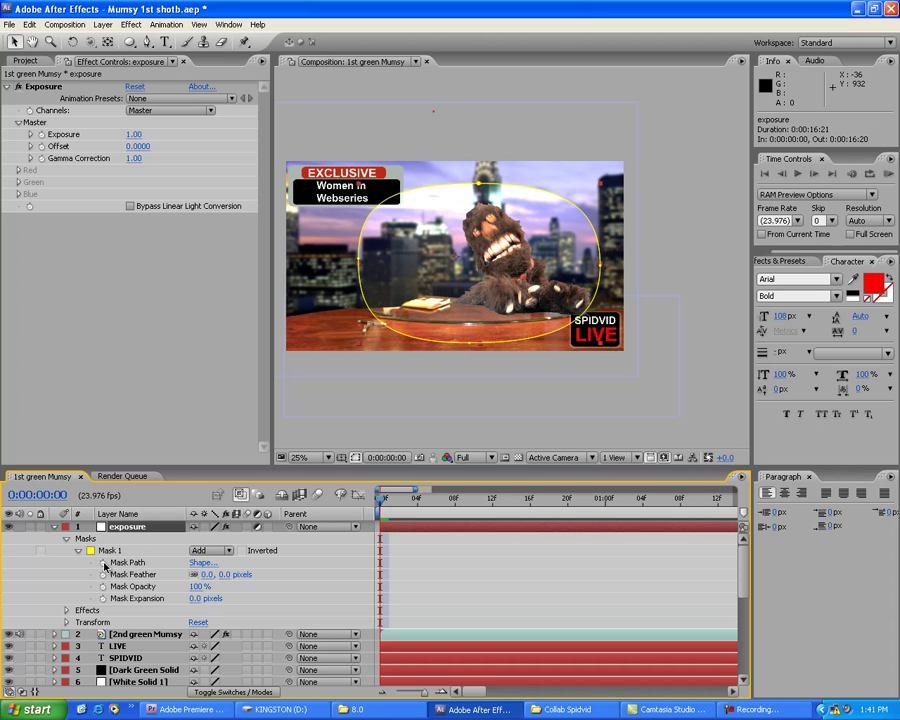
click(103, 563)
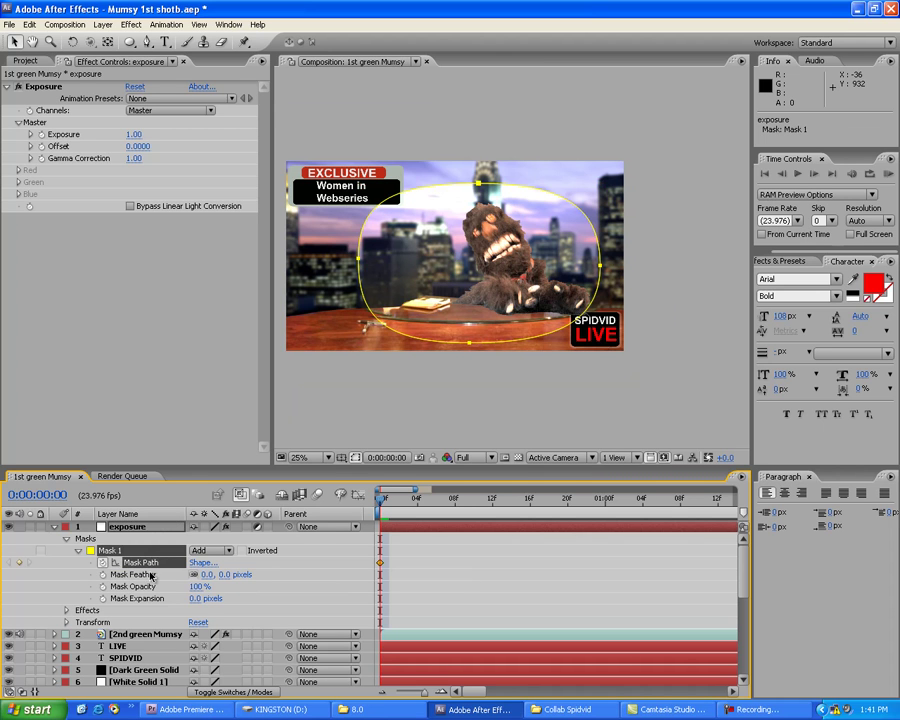
drag(209, 577, 327, 576)
click(494, 556)
Examine the feathered exposure blend at several magnifications around the puppet's face, fur edges and the desk
key(period)
key(comma)
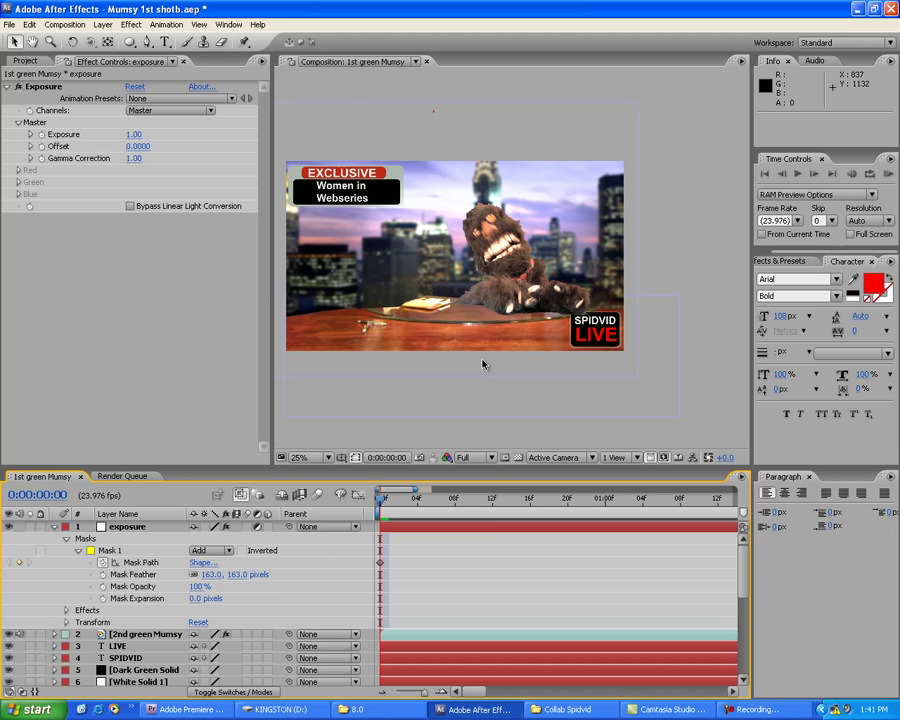
key(period)
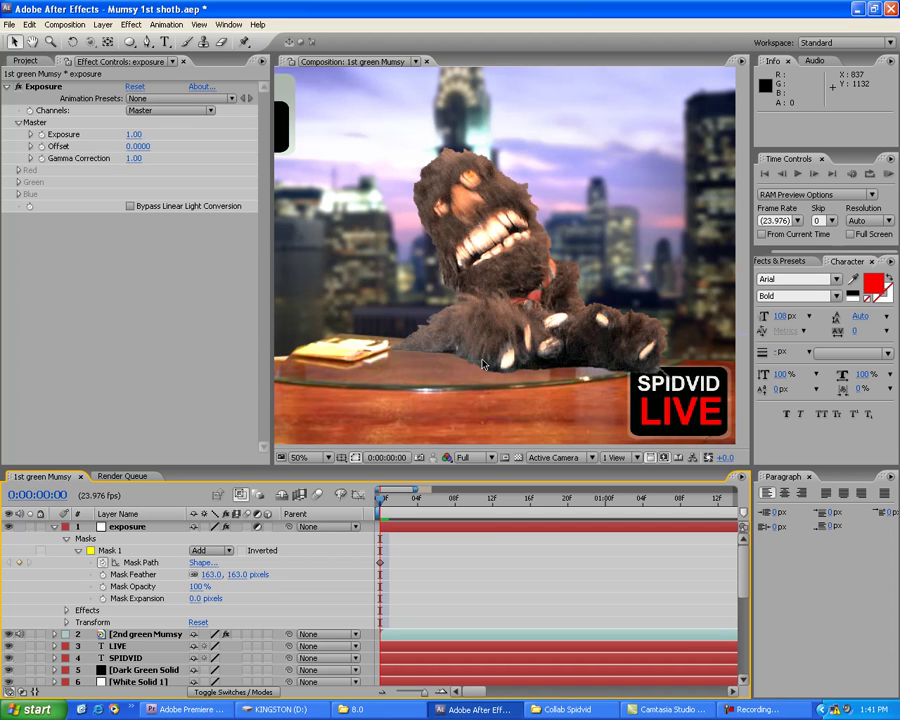
key(period)
key(period)
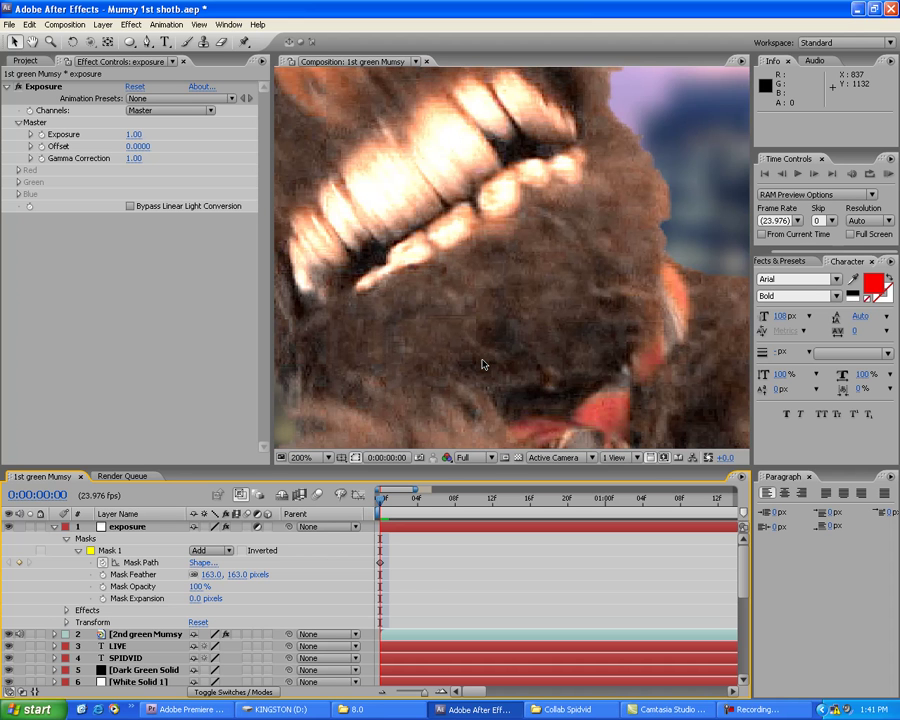
key(comma)
key(comma)
key(comma)
key(period)
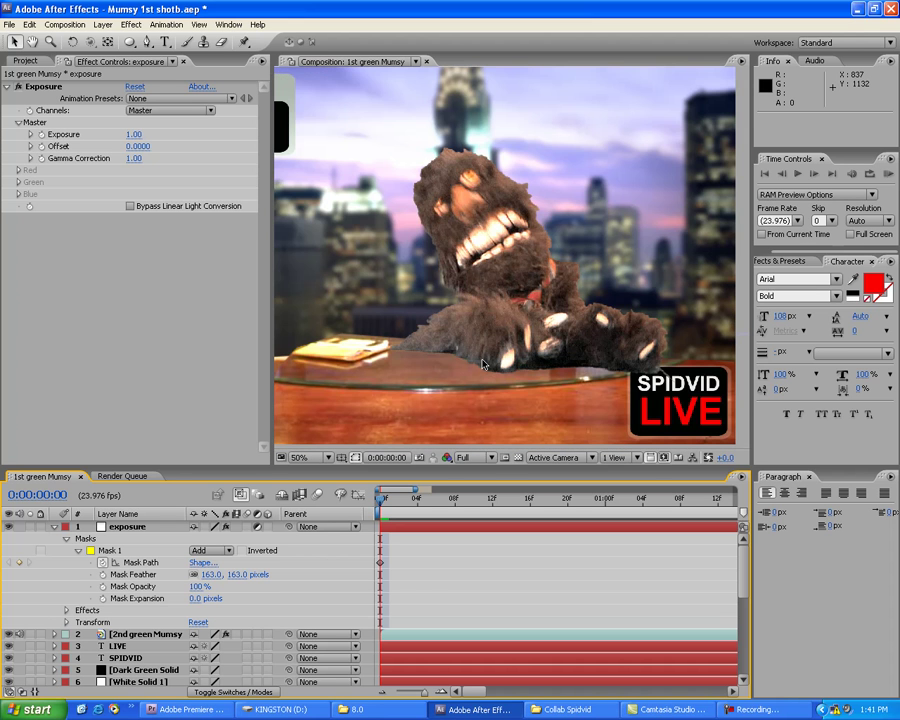
key(period)
key(space)
drag(450, 370, 474, 230)
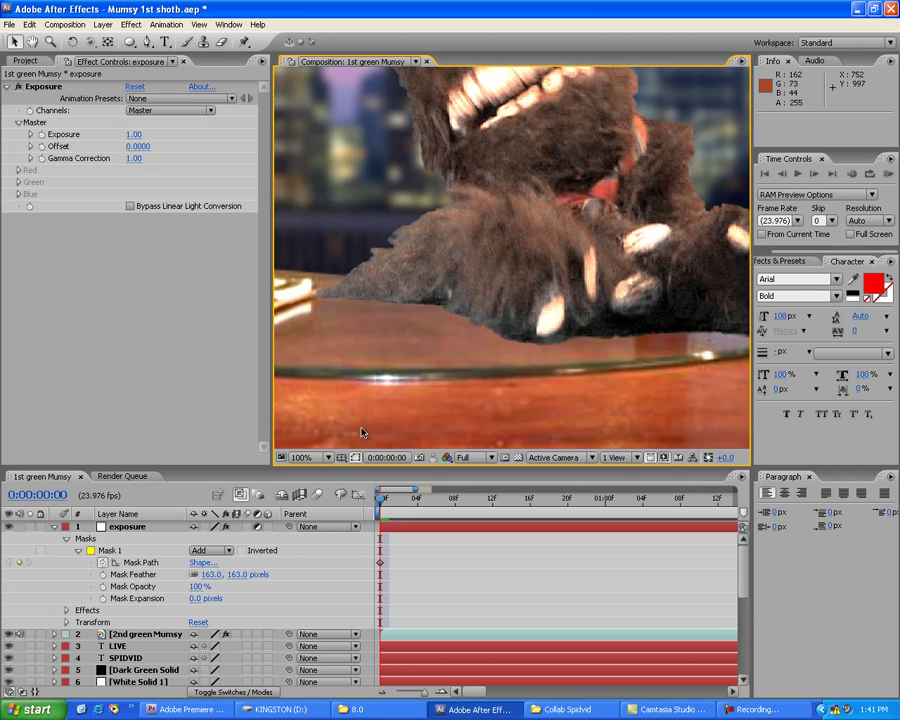
key(space)
drag(496, 200, 561, 290)
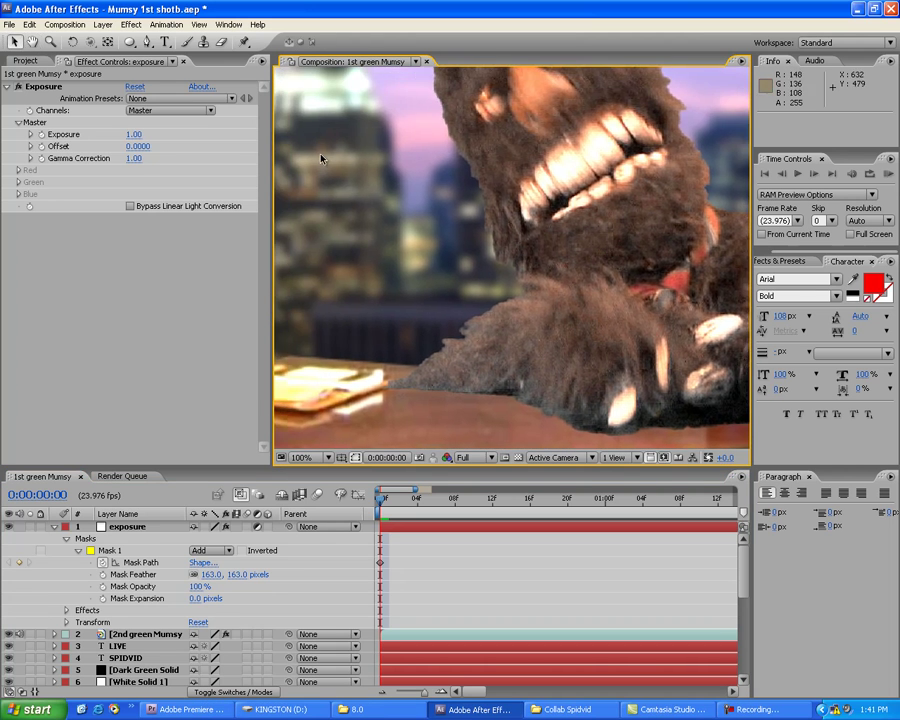
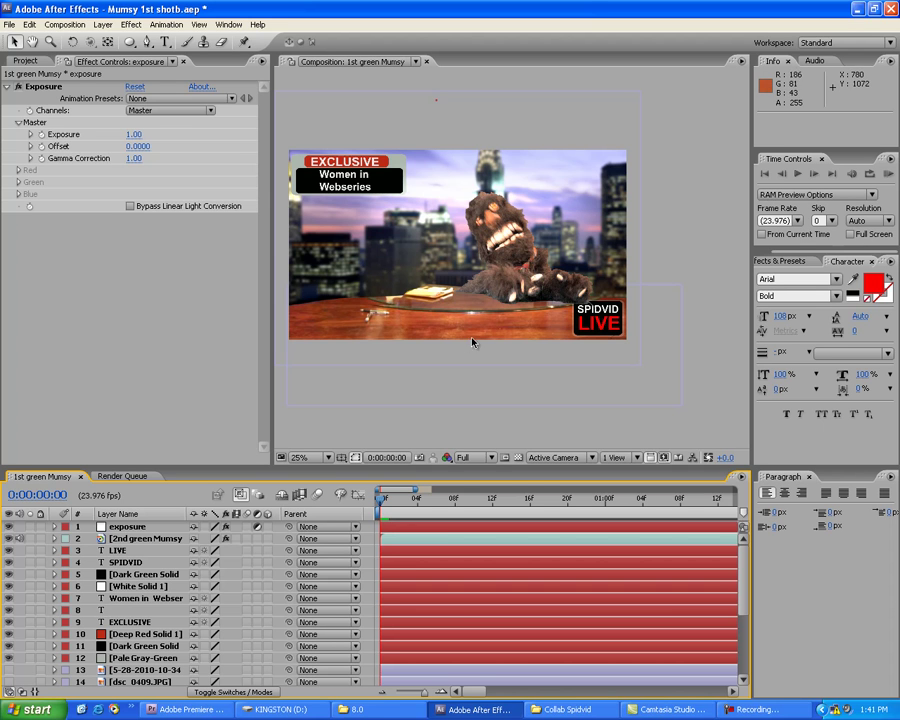
key(period)
key(period)
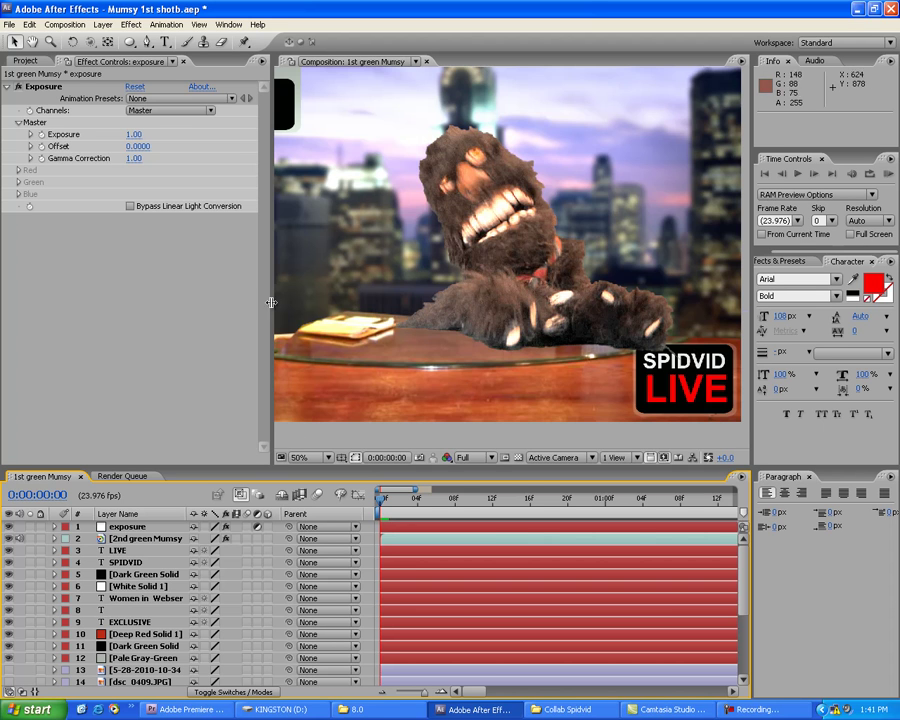
Create a second adjustment layer above the exposure layer and rename it noise
click(104, 25)
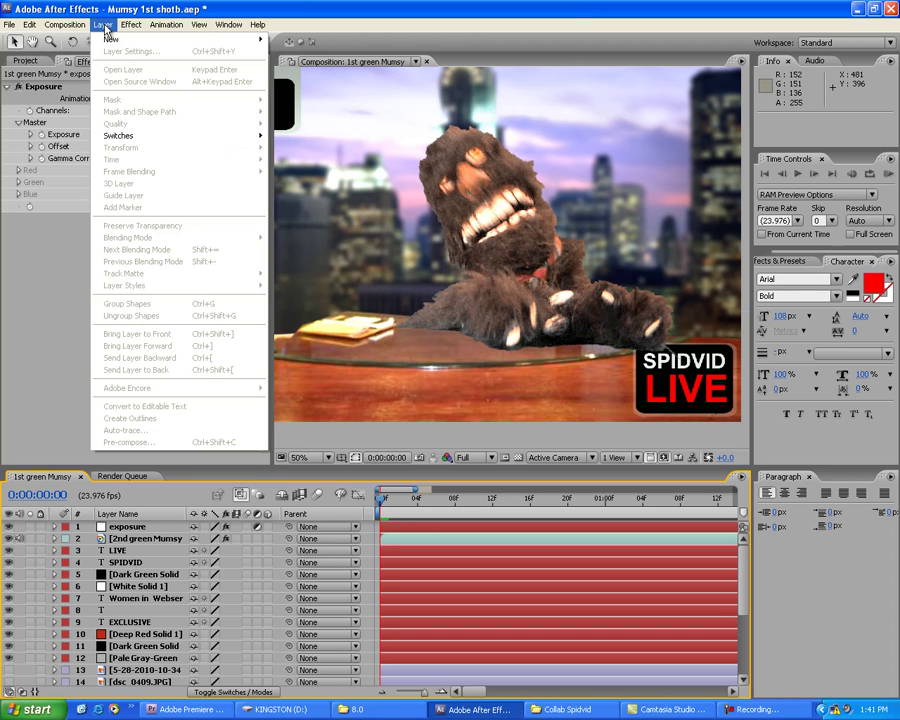
mouse_move(232, 39)
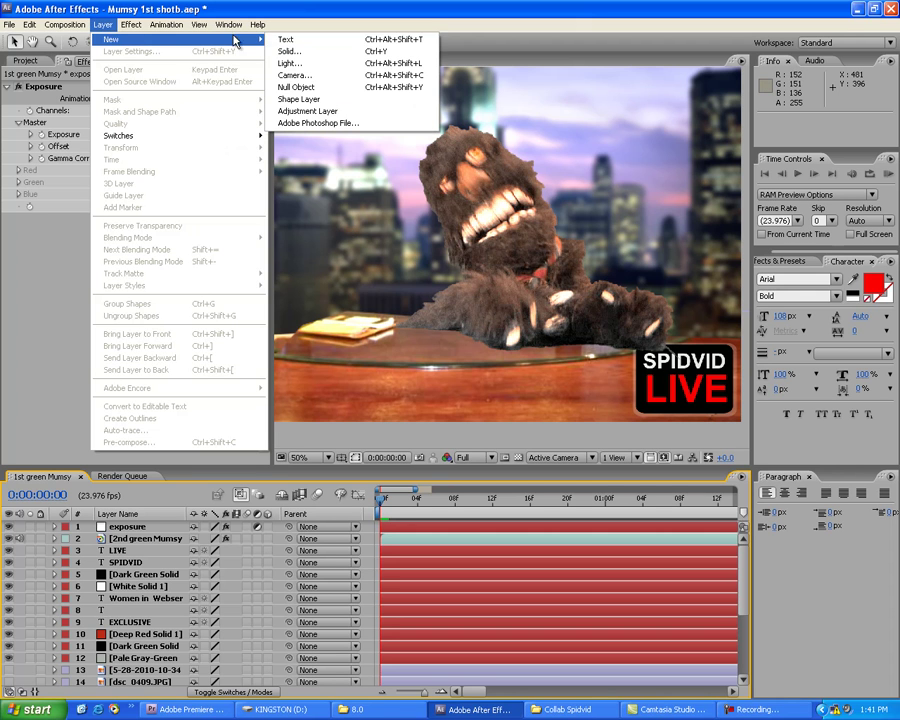
click(332, 111)
click(136, 538)
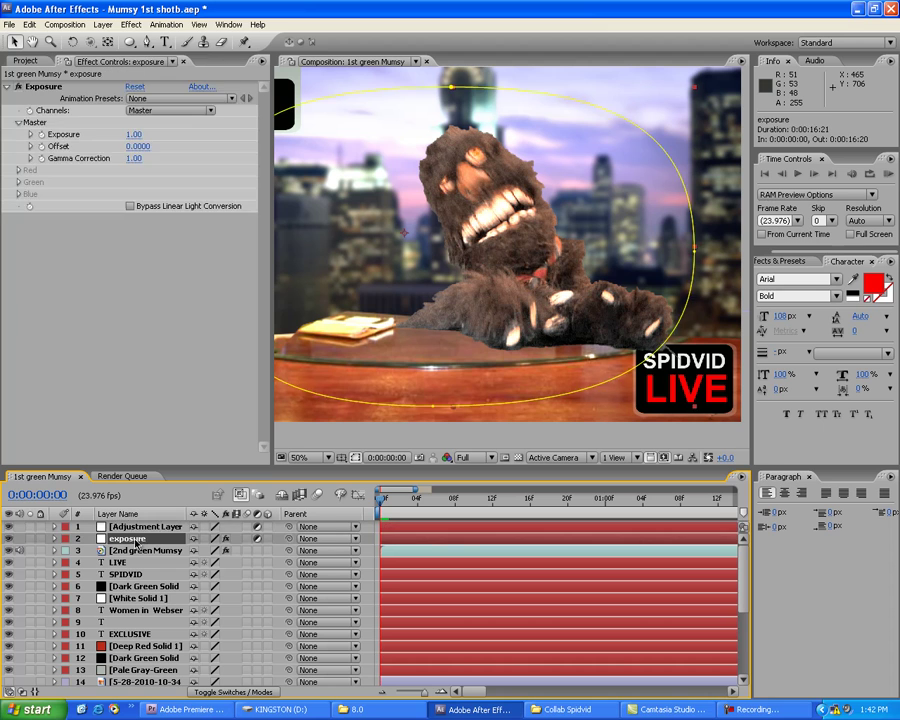
click(141, 527)
key(Return)
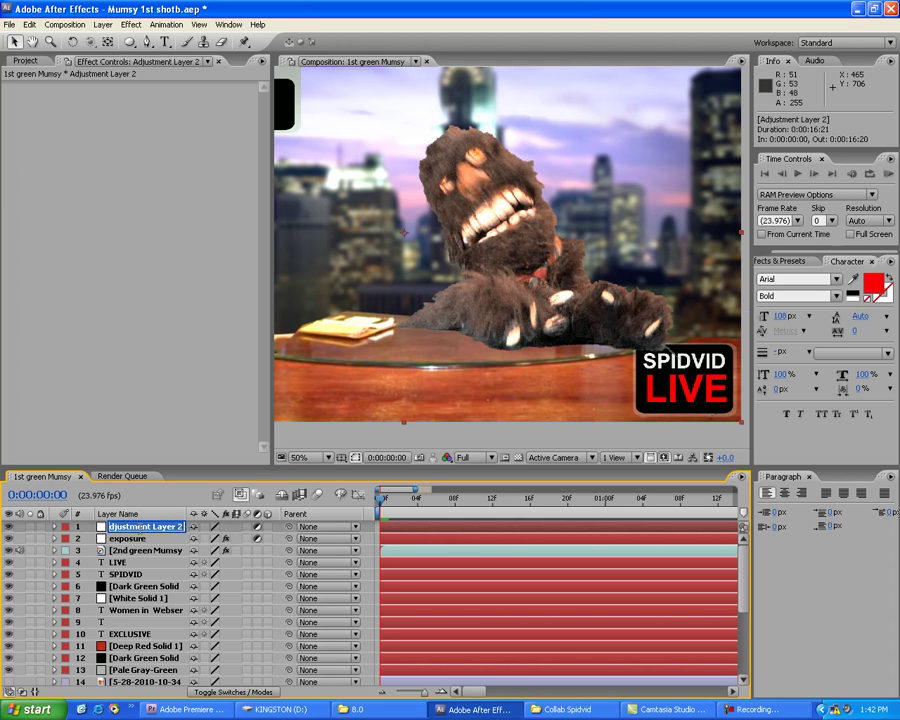
text(n)
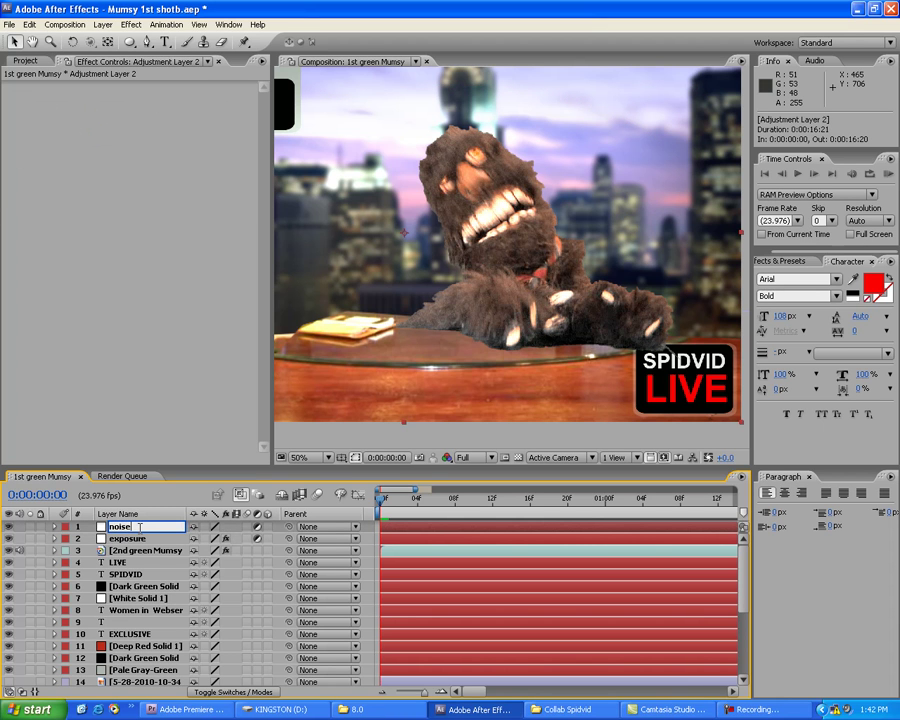
text(oise)
key(Return)
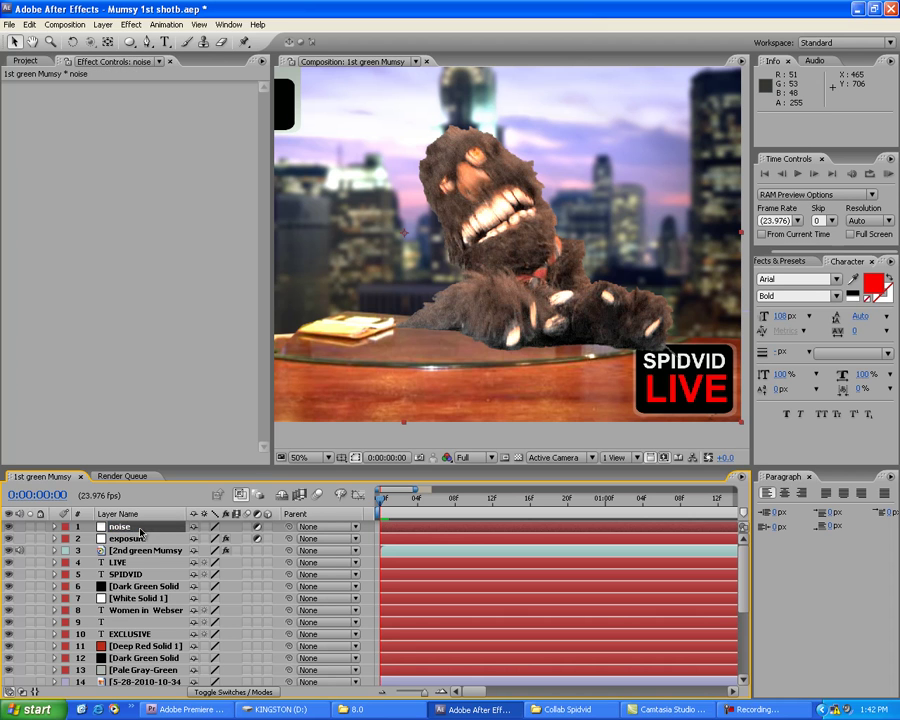
Apply the Noise effect from the Noise & Grain category to the noise adjustment layer
click(131, 25)
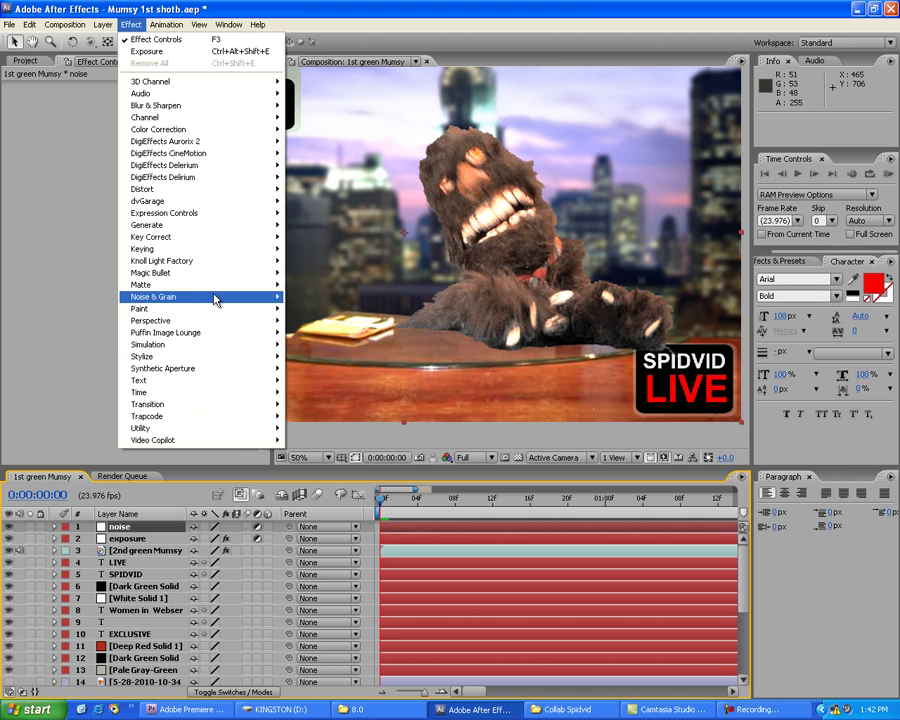
mouse_move(214, 299)
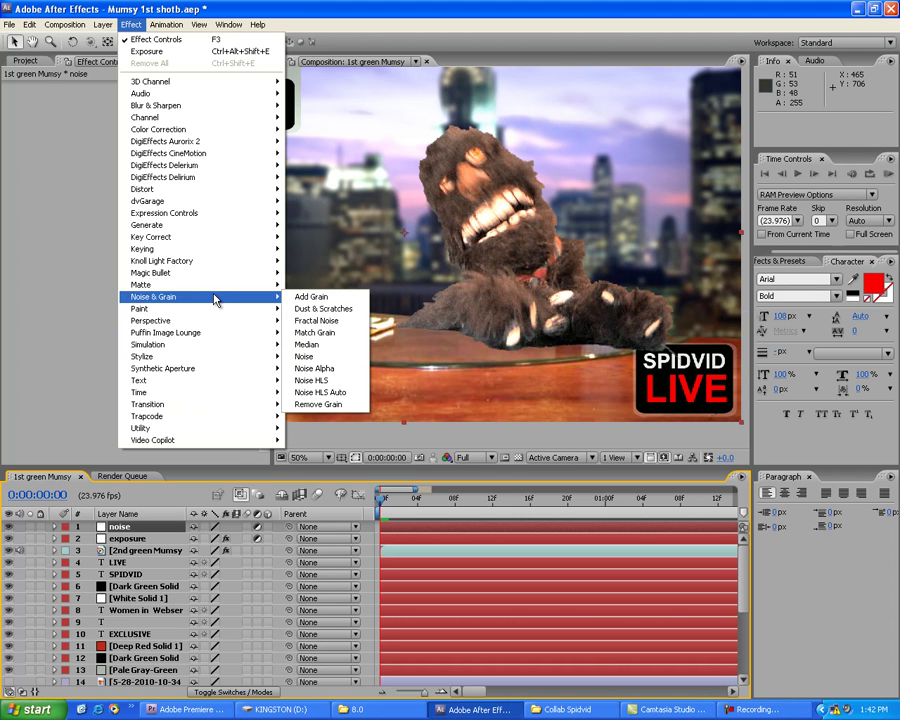
click(355, 357)
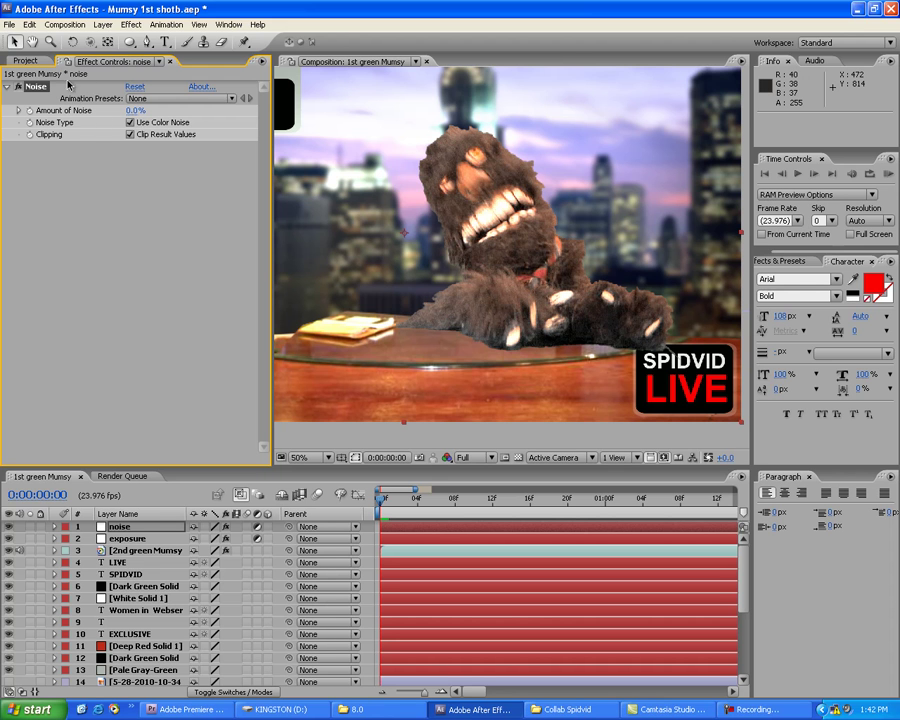
Try an Amount of Noise of 45% and check the grain over the whole composite
drag(131, 112, 296, 147)
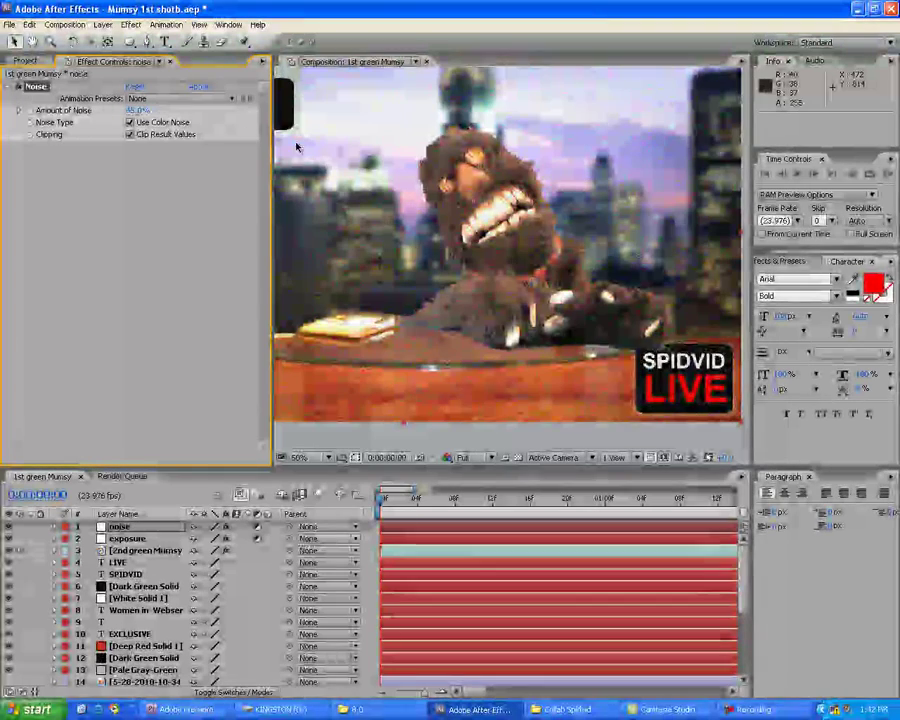
key(comma)
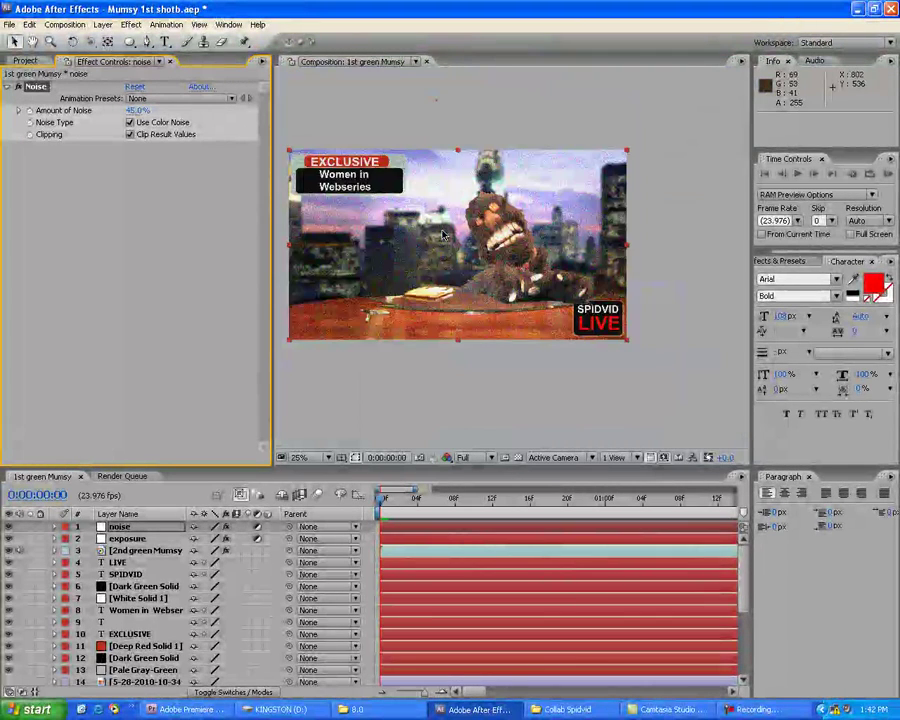
key(period)
drag(307, 214, 387, 224)
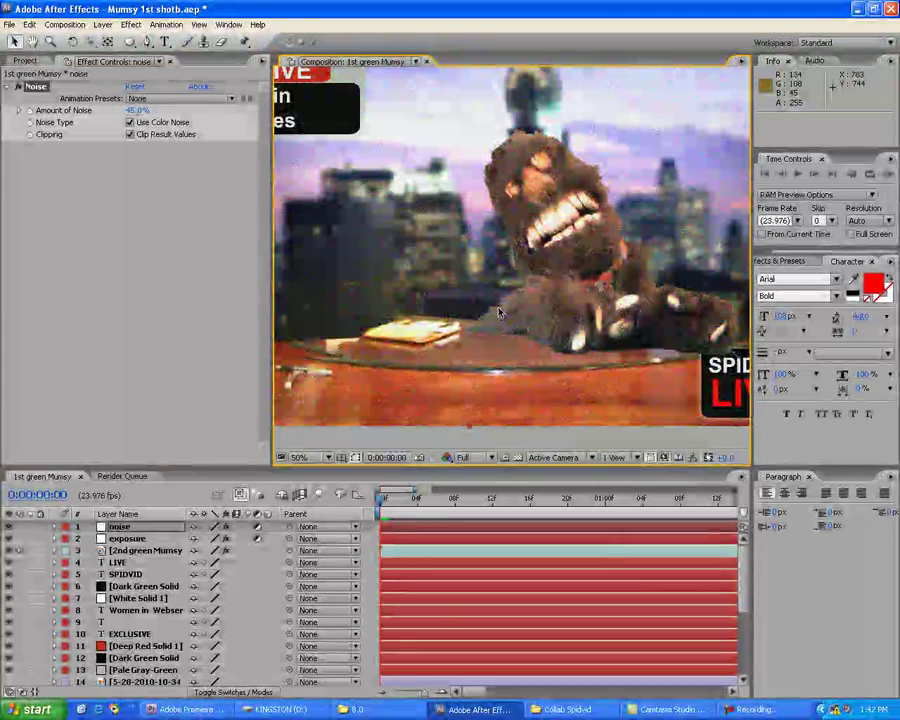
click(174, 122)
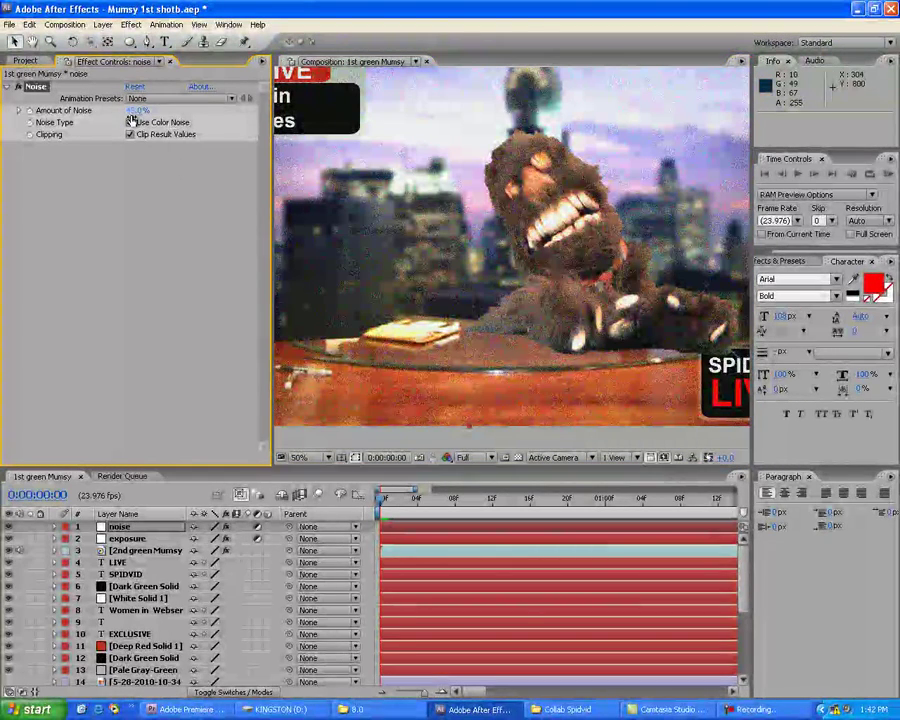
Set the Amount of Noise to 5% and inspect the grain on the puppet's fur and desk up close
click(140, 110)
text(5)
key(Return)
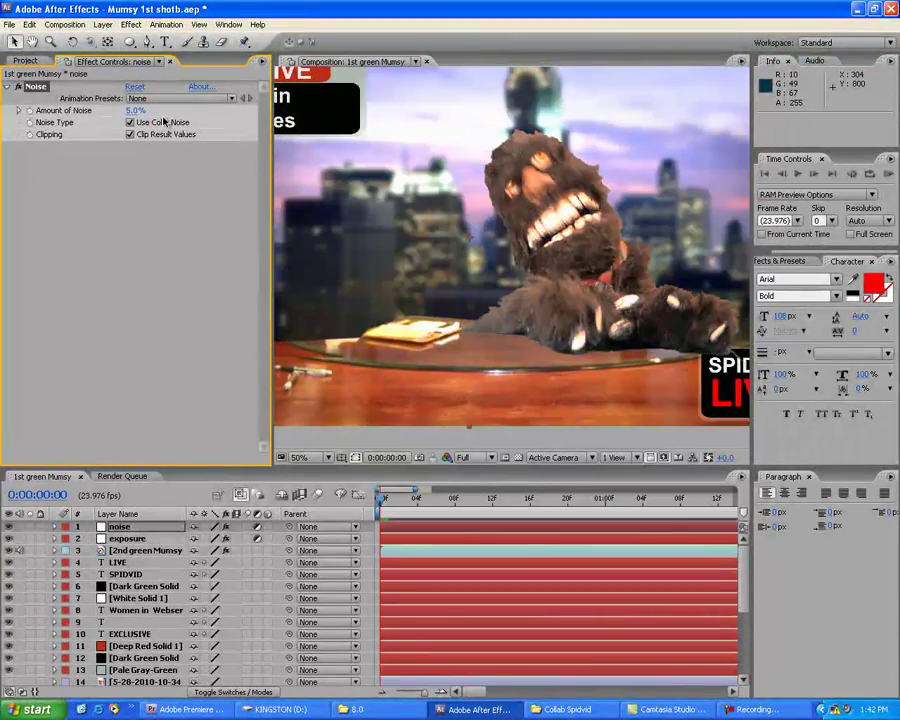
key(period)
key(period)
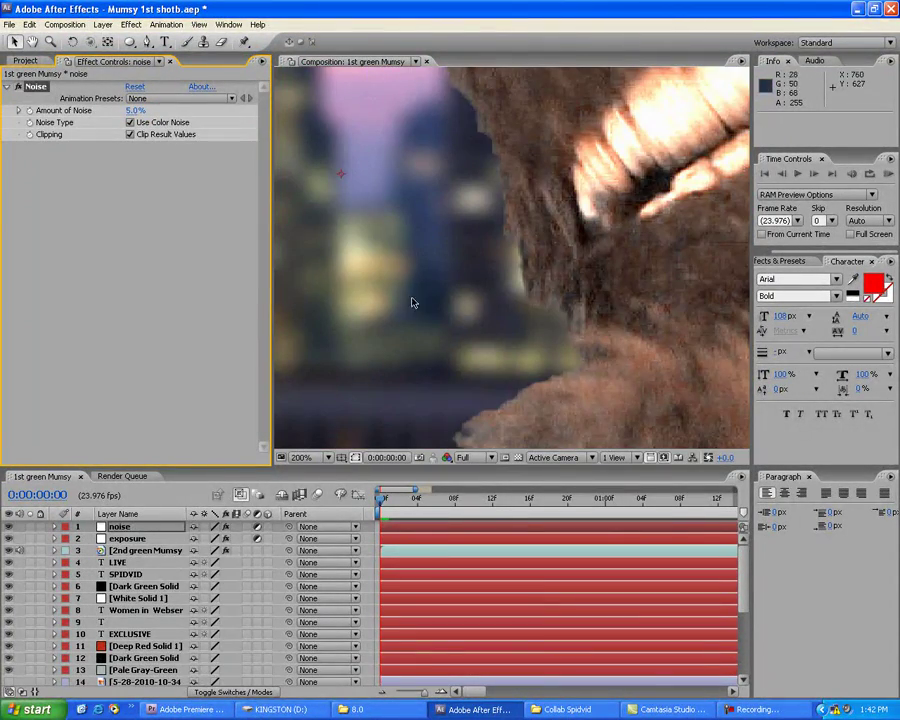
drag(464, 396, 476, 90)
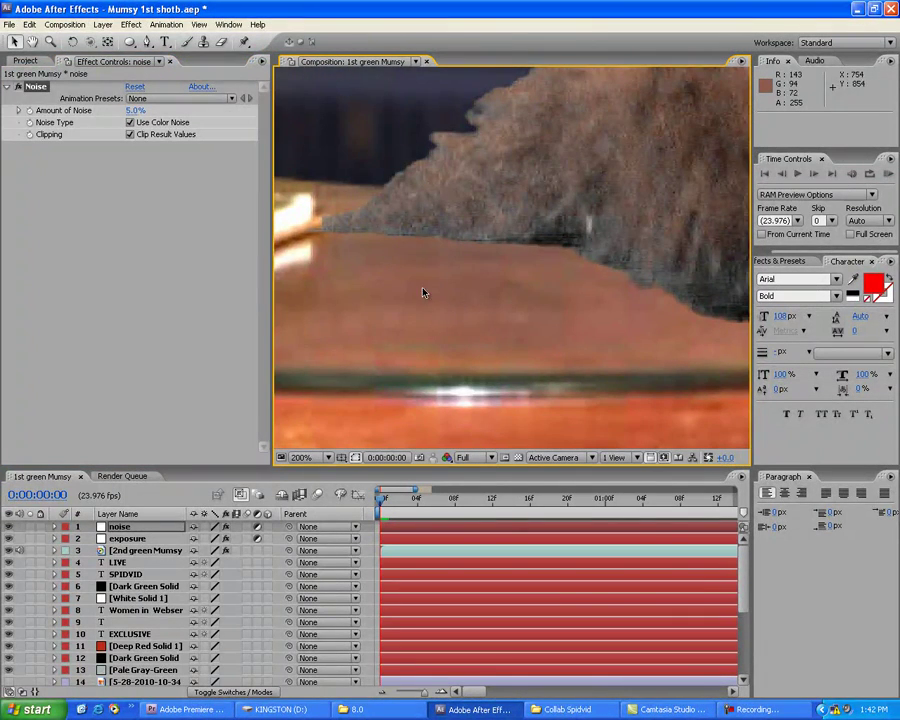
drag(508, 167, 553, 203)
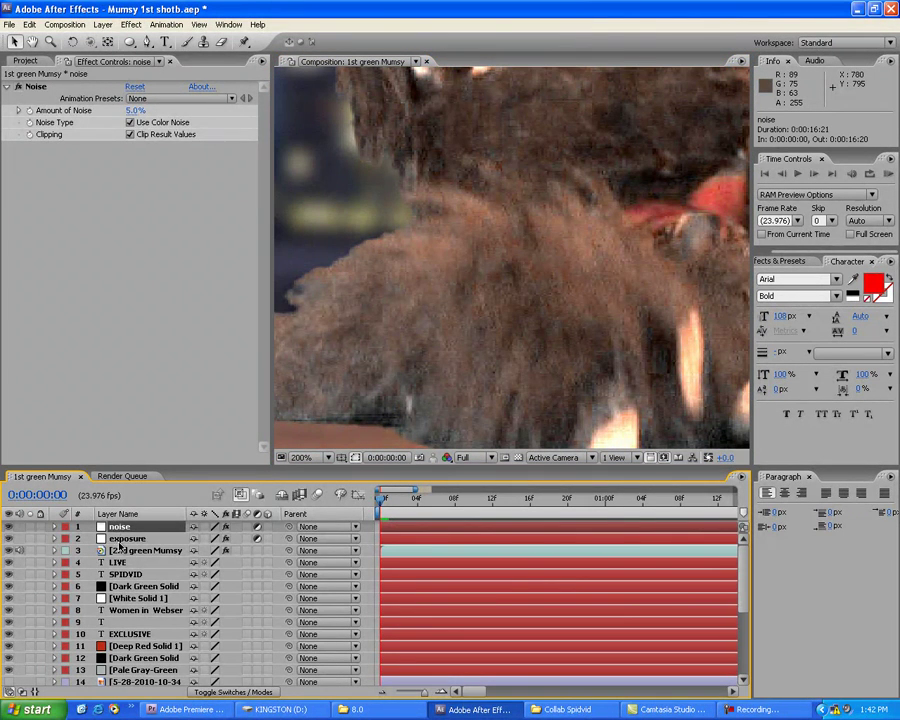
Move the noise adjustment layer below the 2nd green Mumsy layer in the layer stack
click(120, 538)
click(122, 527)
drag(120, 530, 118, 560)
Compare the noise on the desk and city background with the puppet's fur, up close and in the full frame
key(h)
drag(418, 267, 585, 259)
key(v)
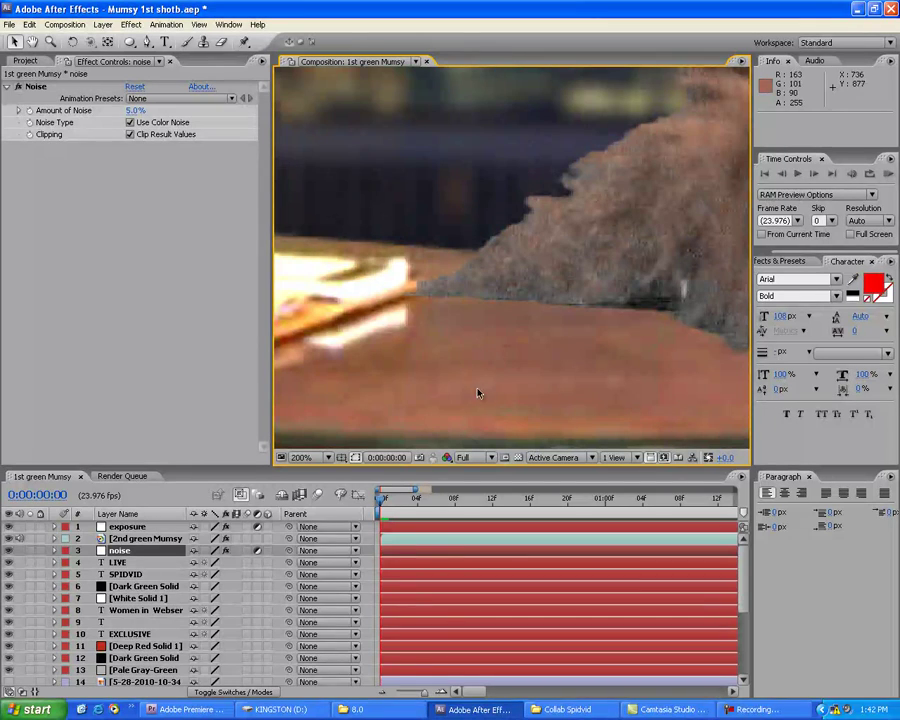
scroll(570, 239, down, 2)
scroll(558, 230, up, 1)
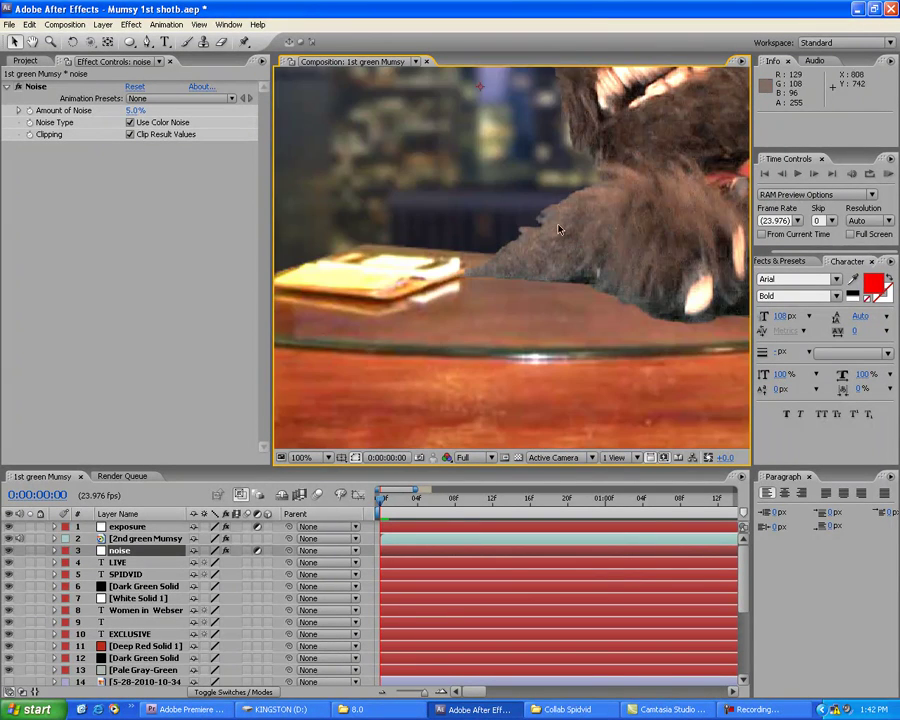
scroll(558, 235, down, 4)
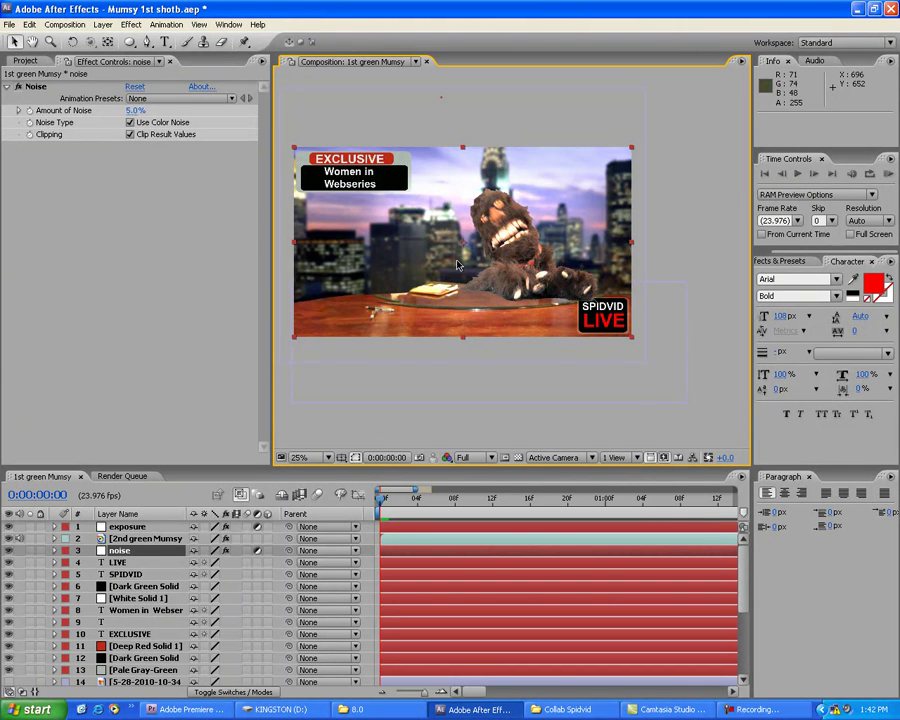
drag(500, 260, 510, 287)
scroll(549, 309, up, 1)
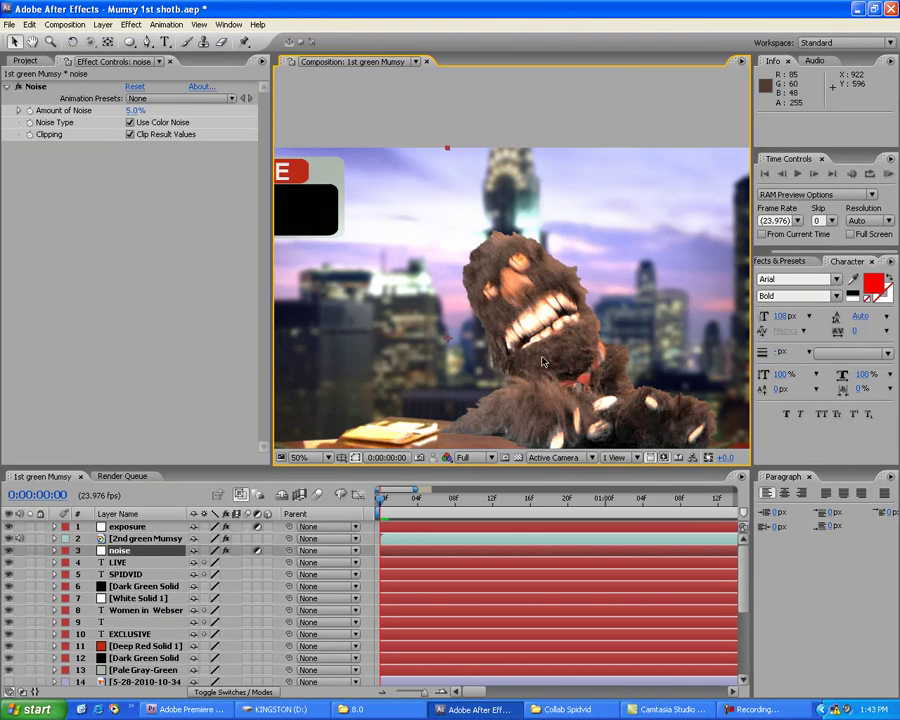
scroll(549, 309, down, 1)
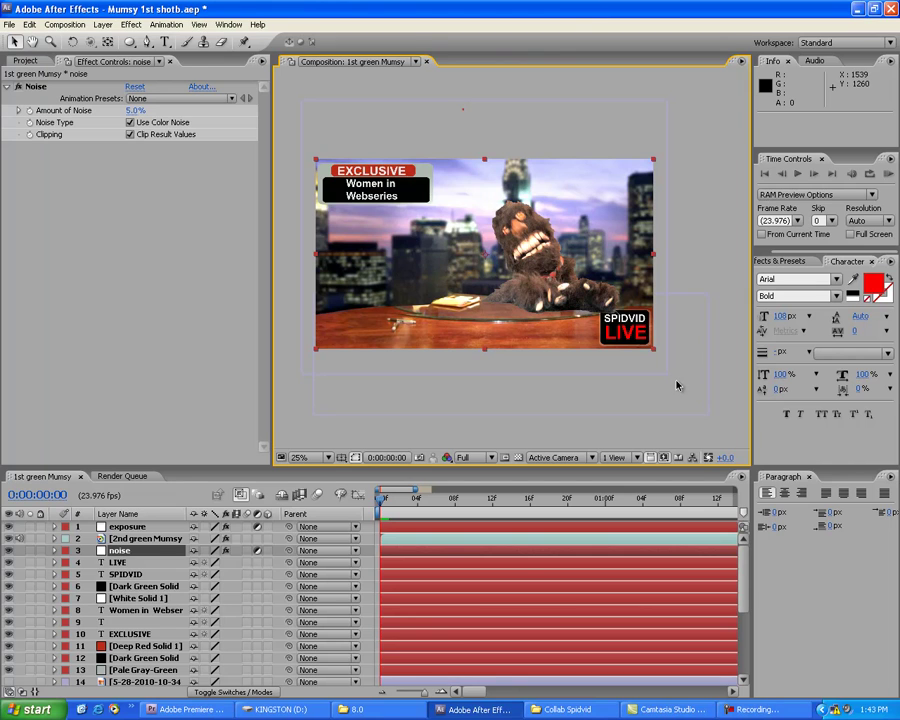
click(770, 709)
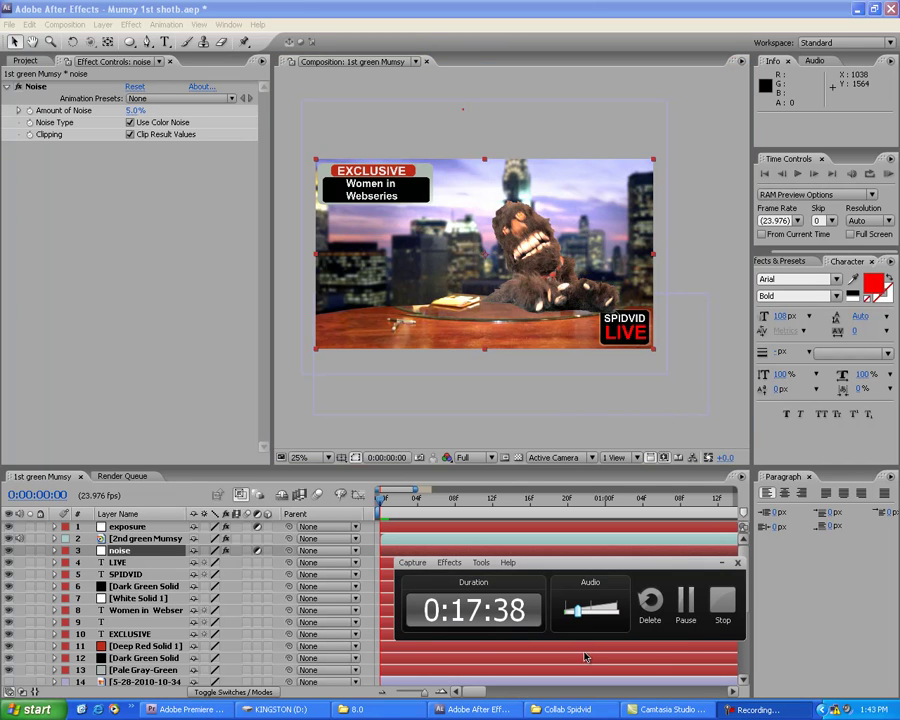